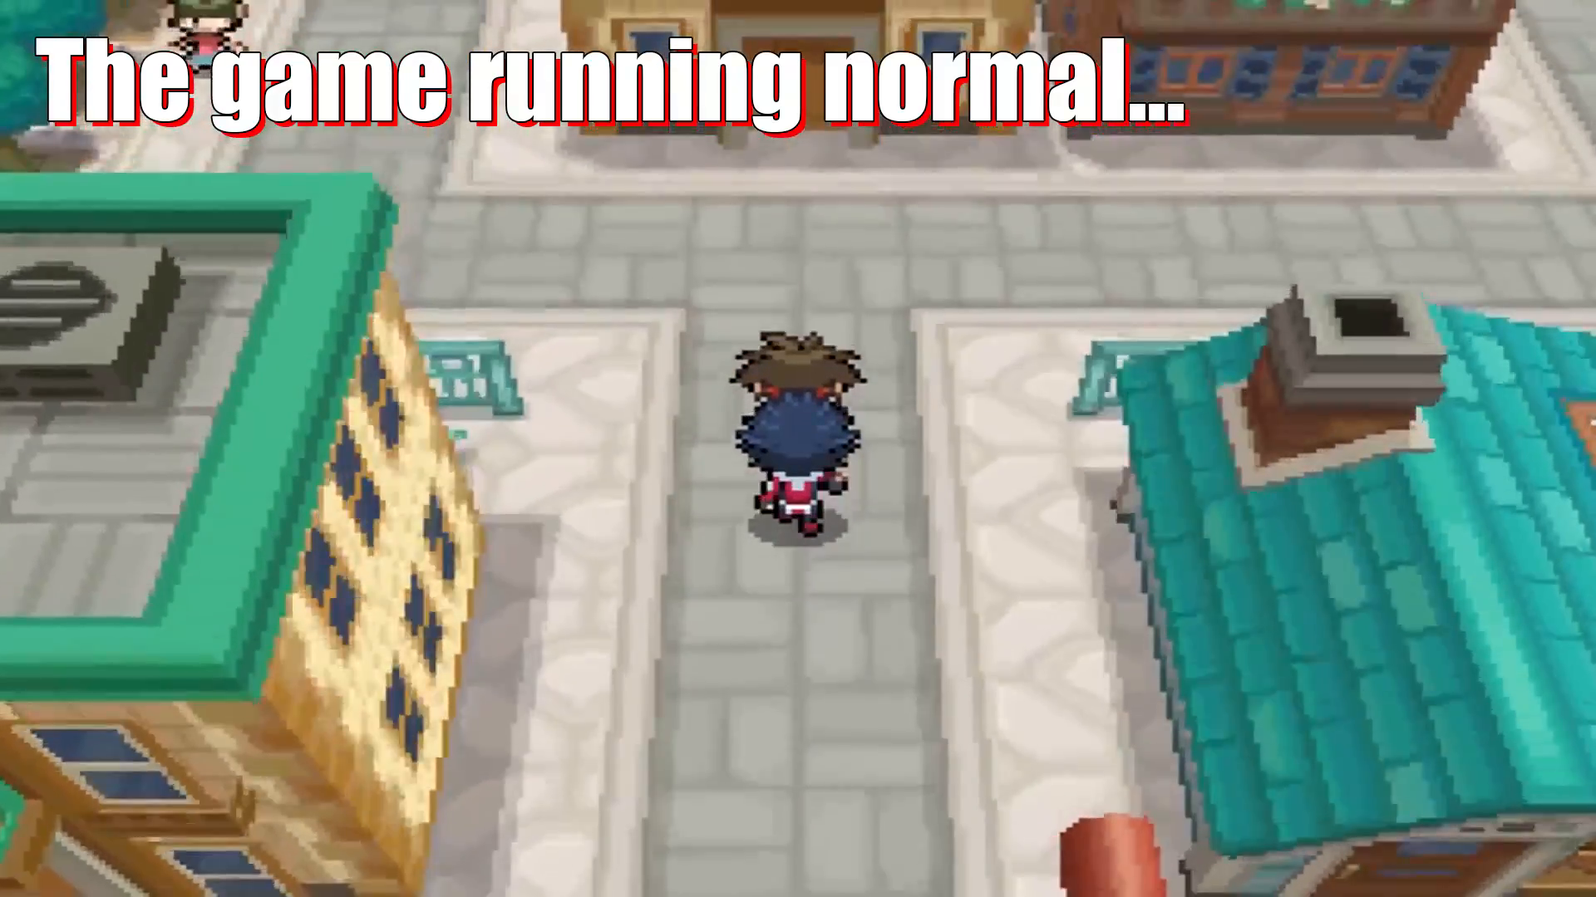
key("Left")
key("Up")
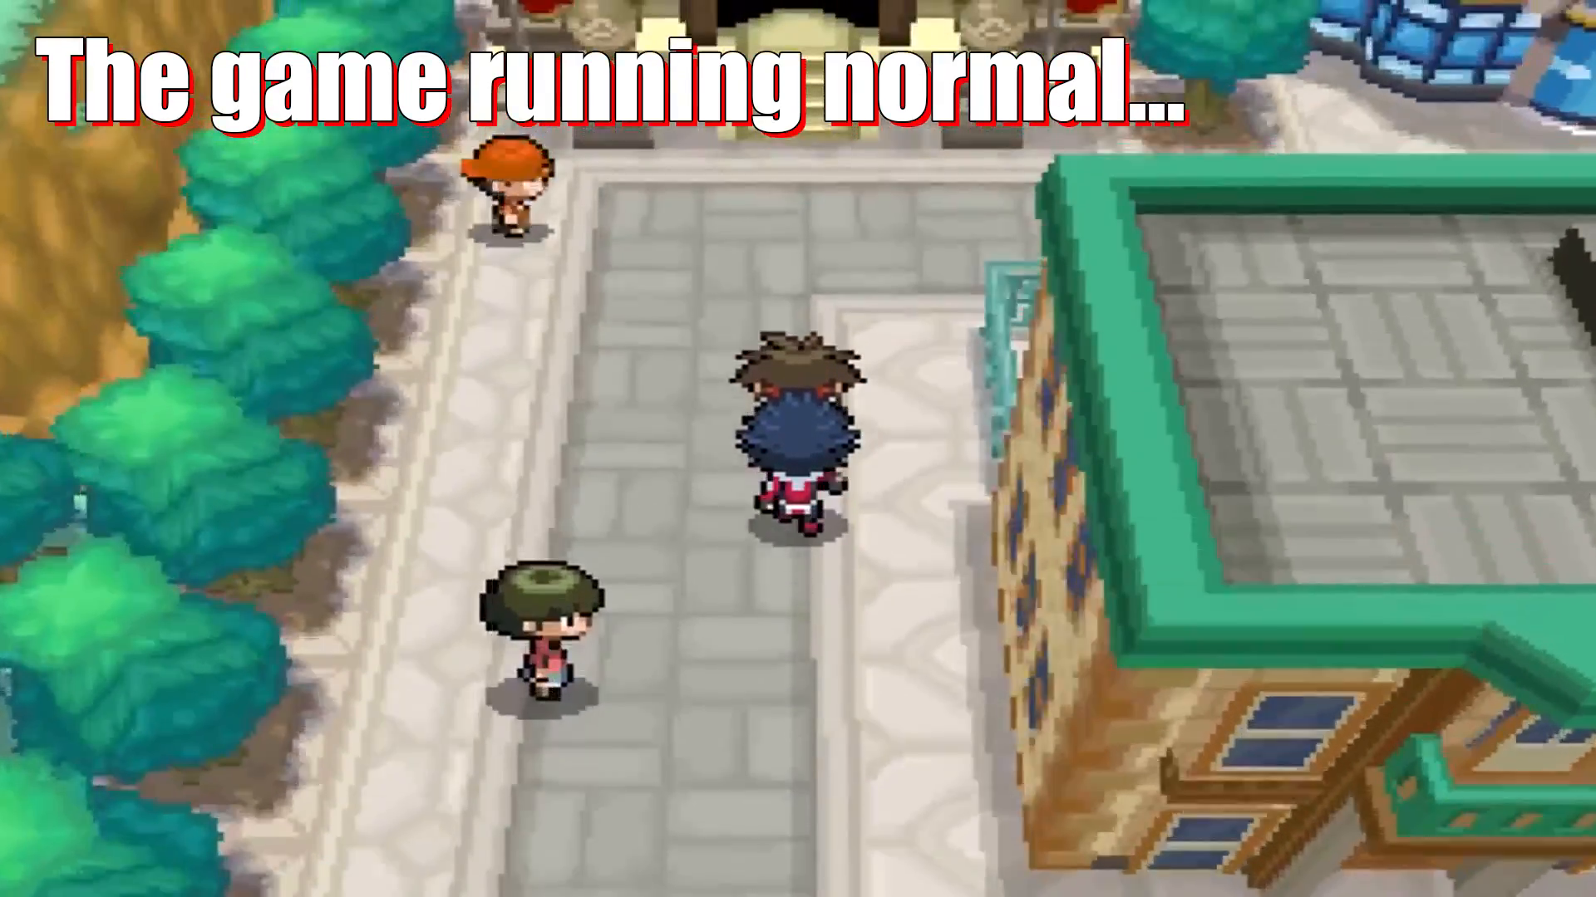
key("Right")
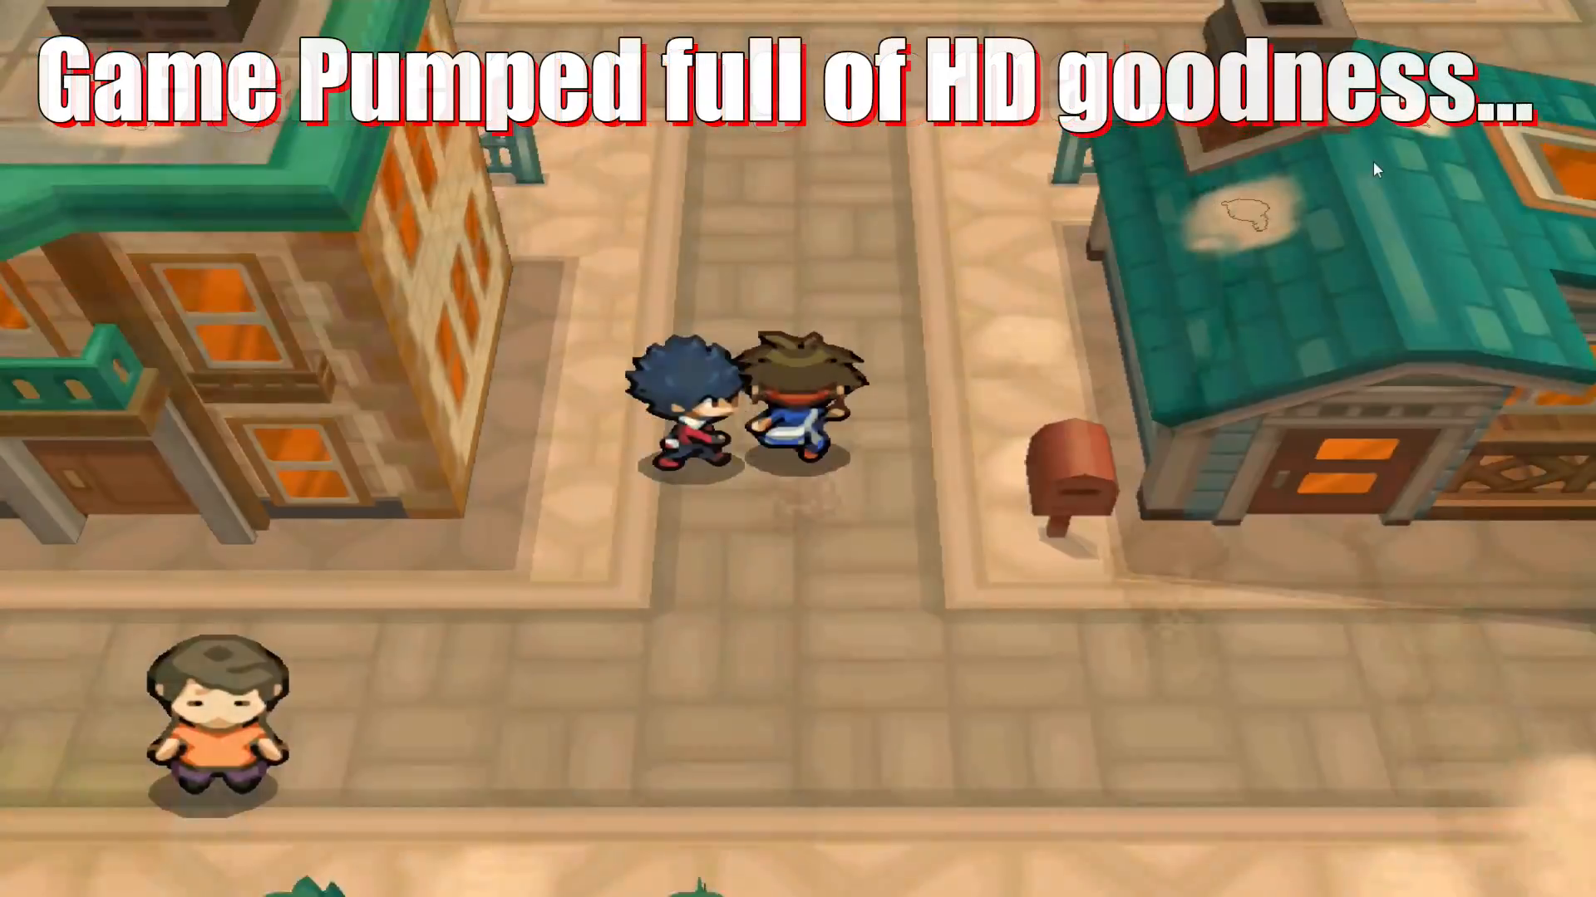
key("Up")
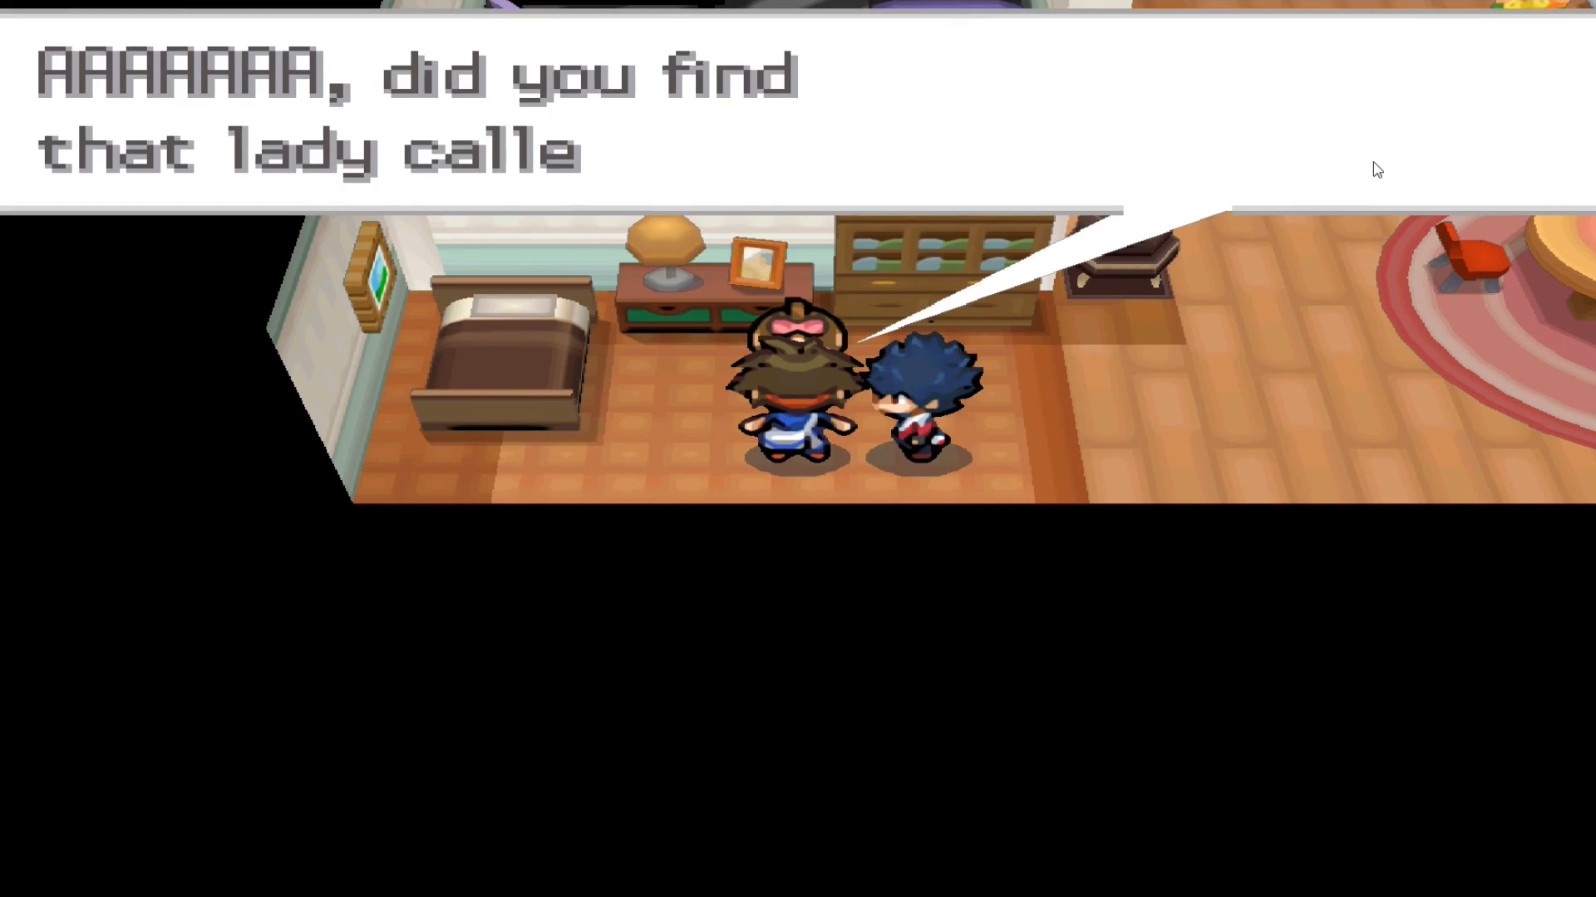
key("x")
key("x")
key("x")
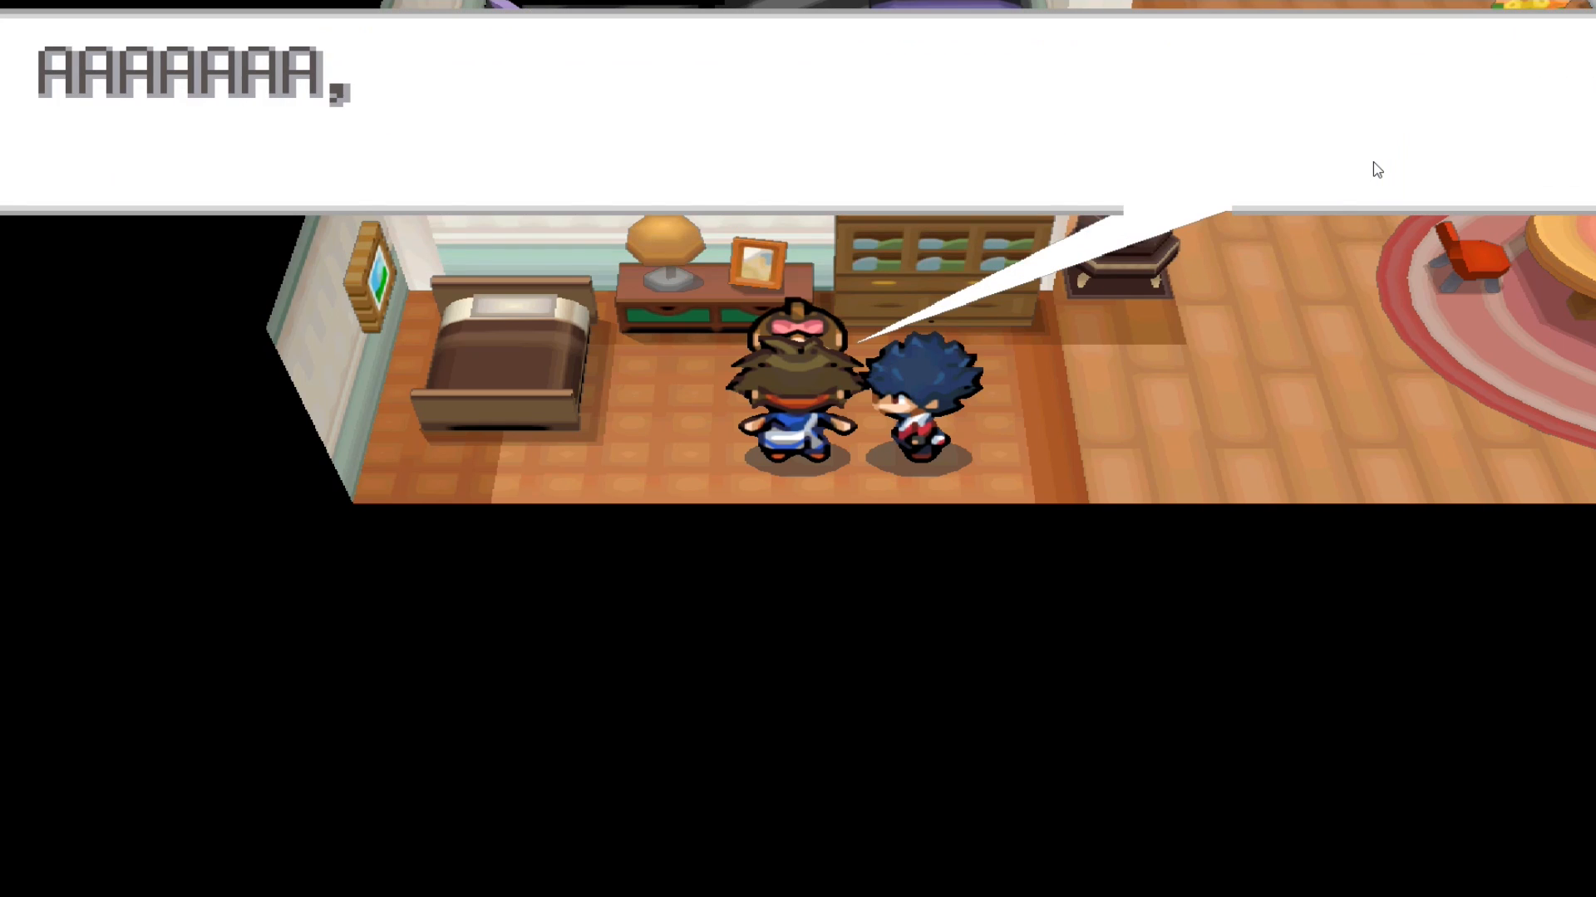
key("x")
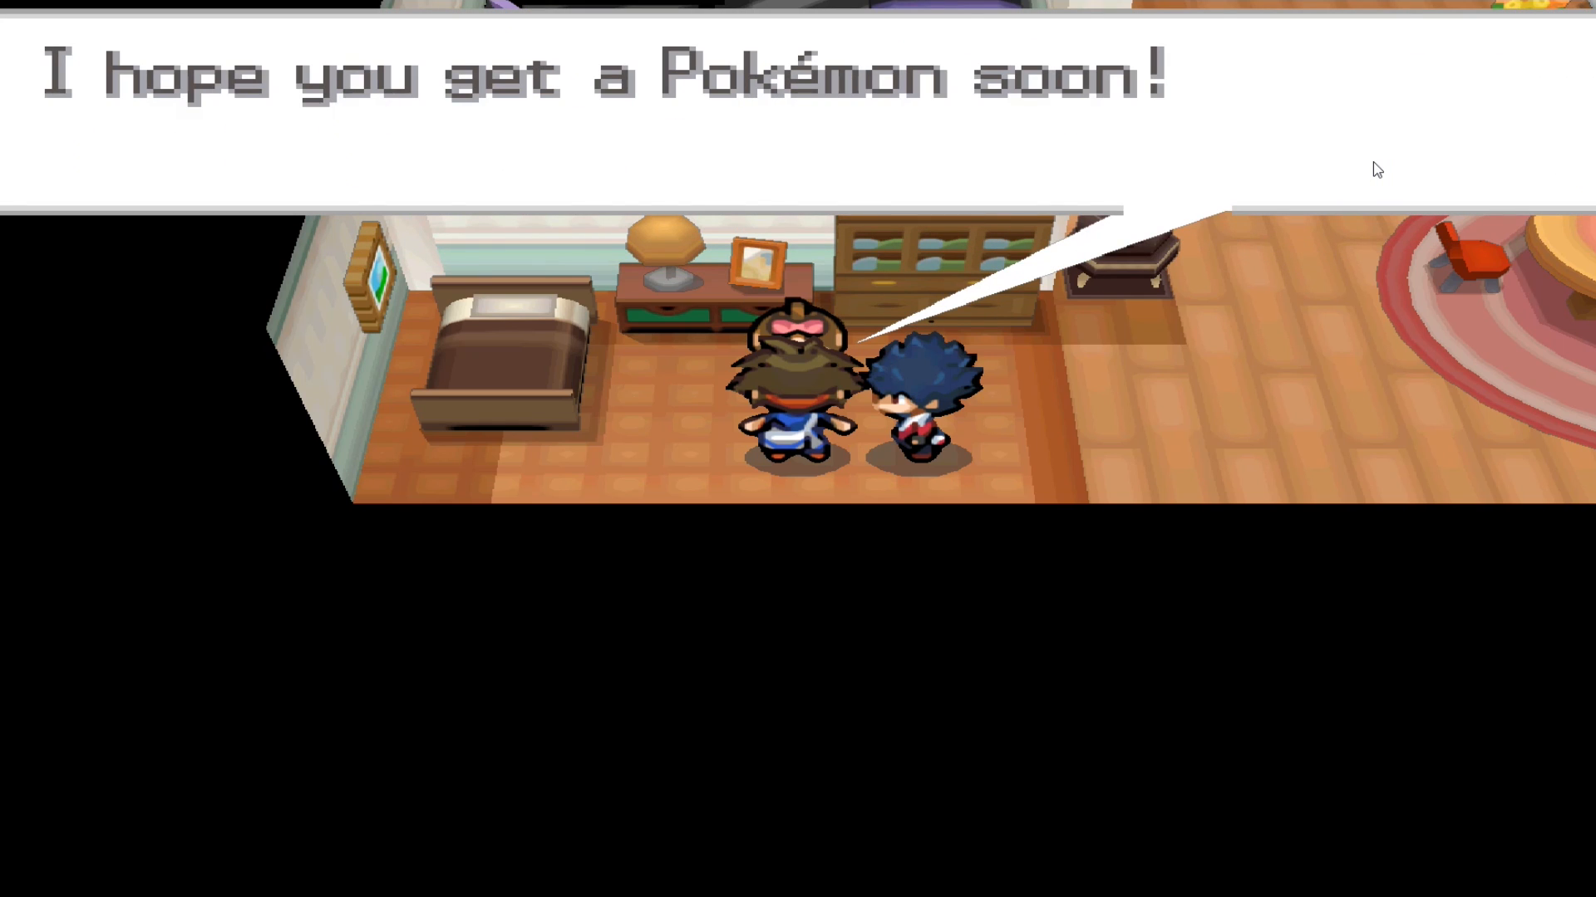
key("x")
key("Right")
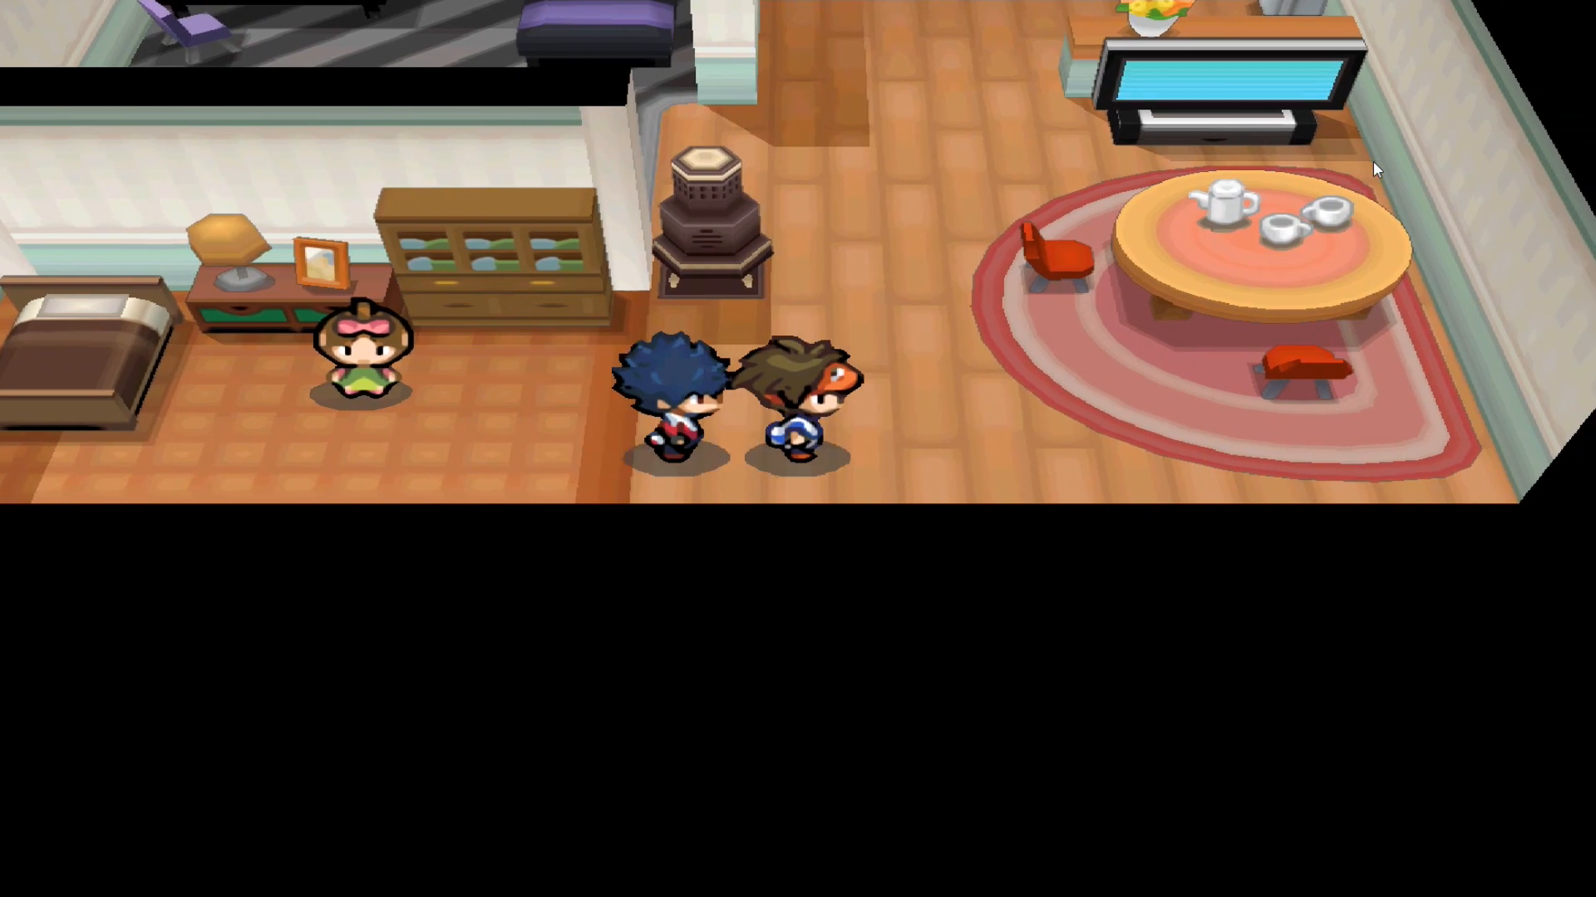
key("Up")
key("Right")
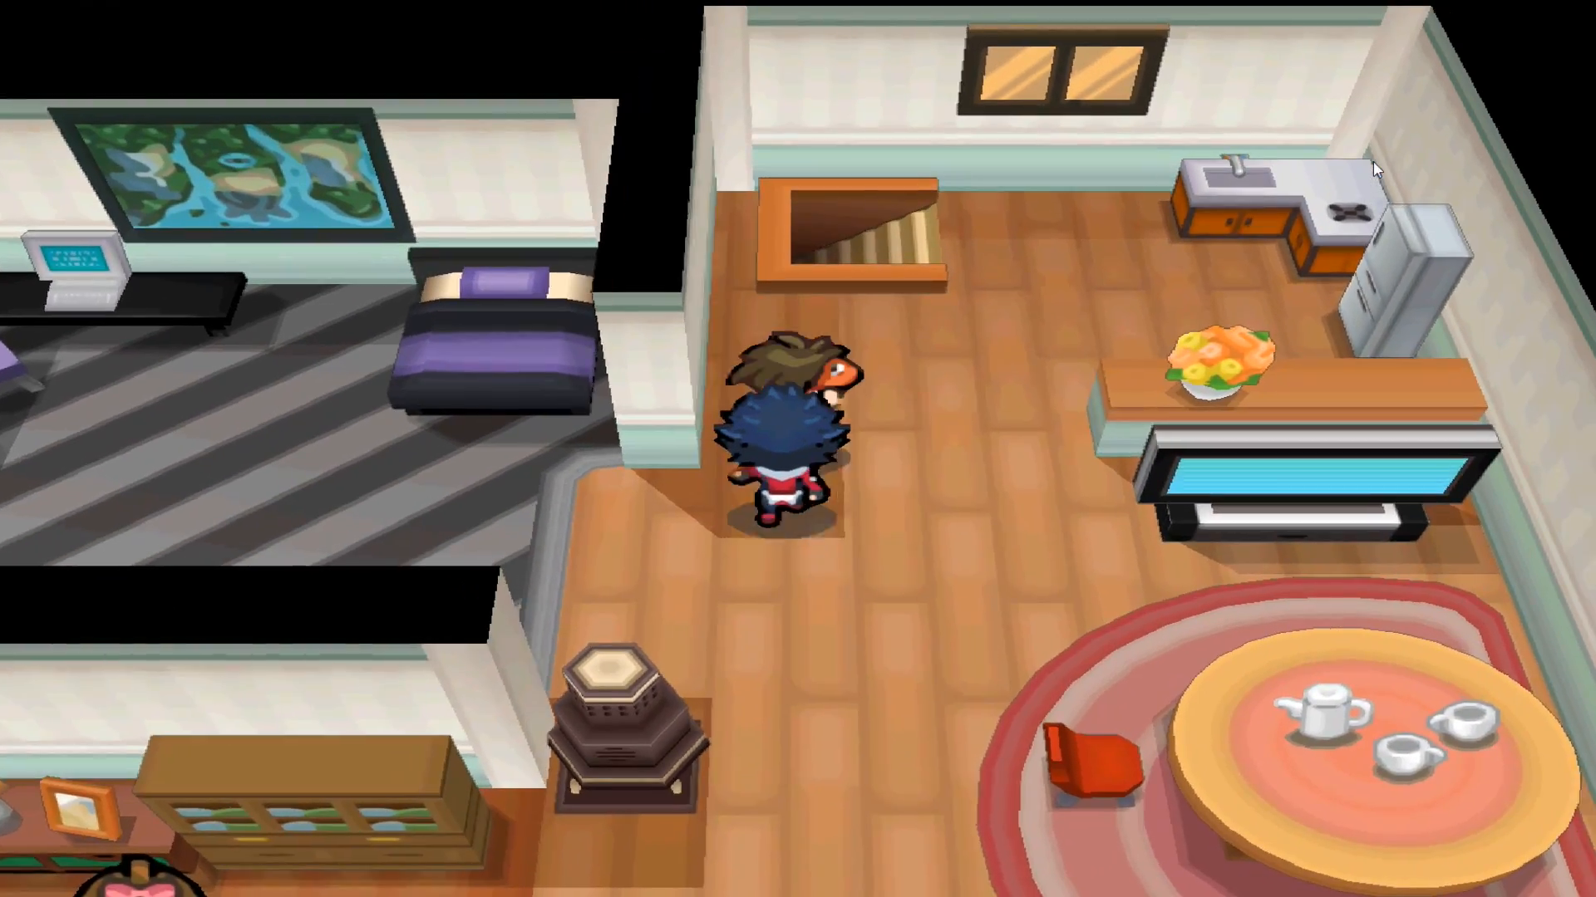
key("Up")
key("Left")
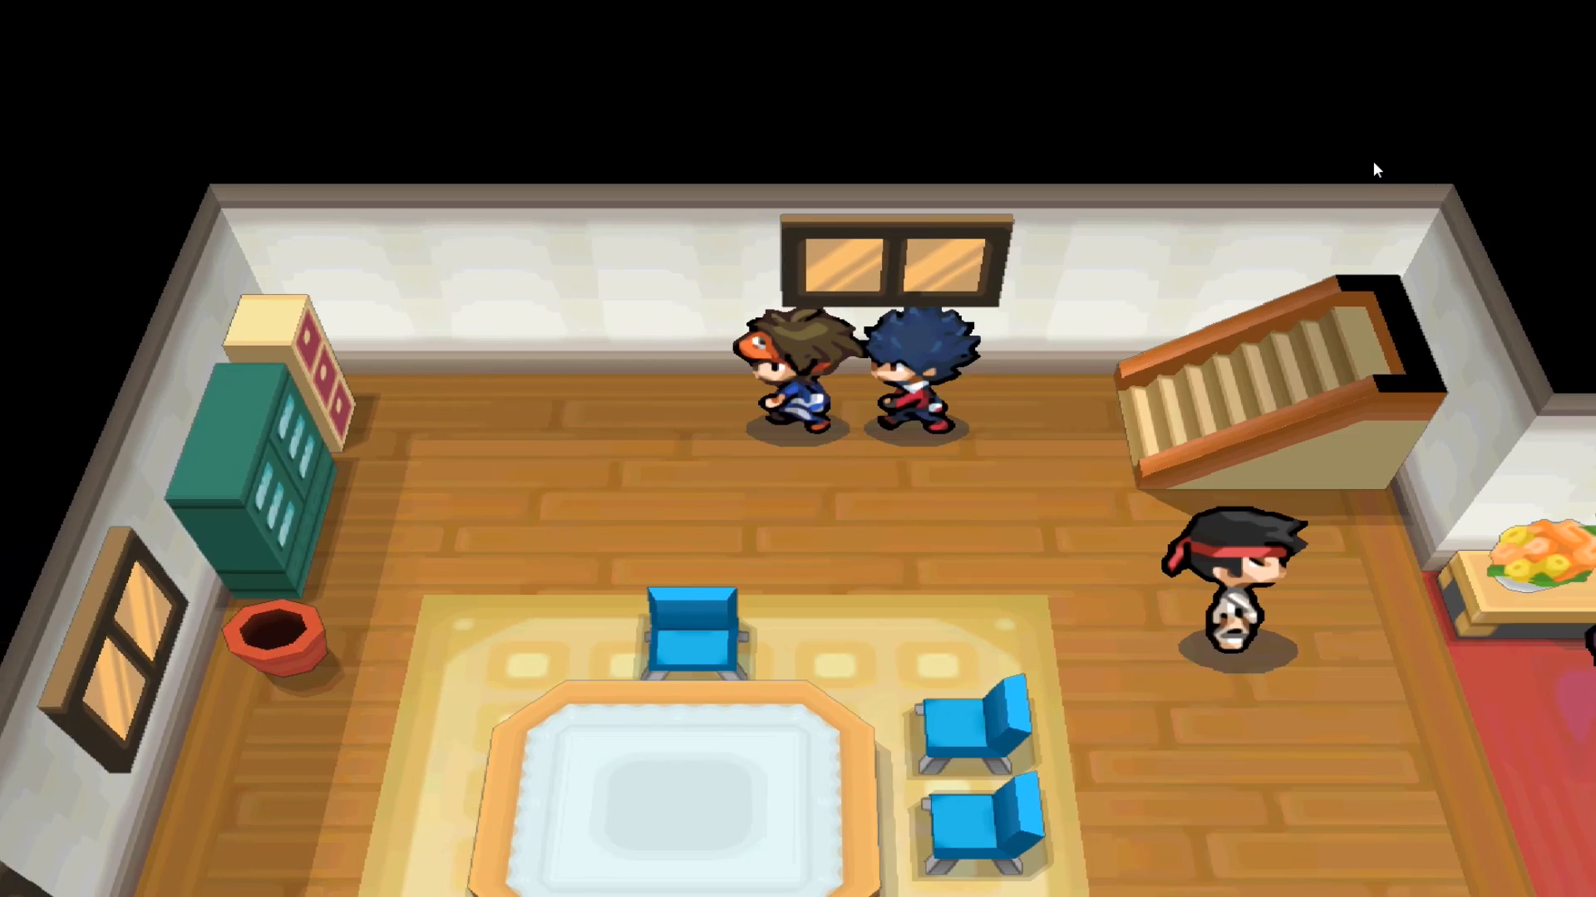
key("Down")
key("Left")
key("Down")
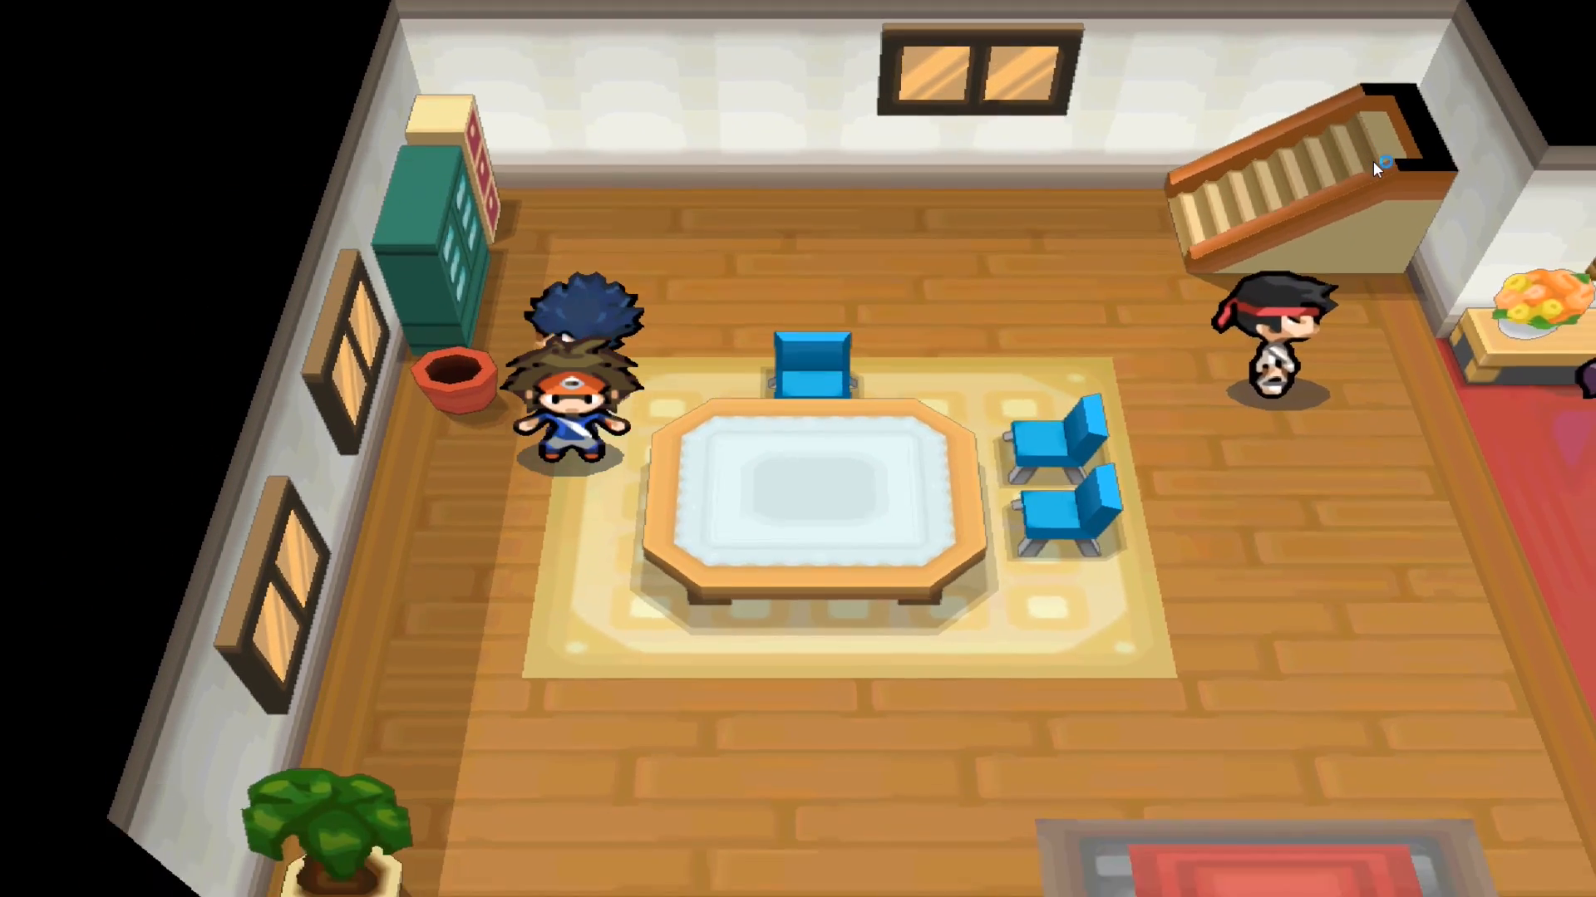
key("Down")
key("Right")
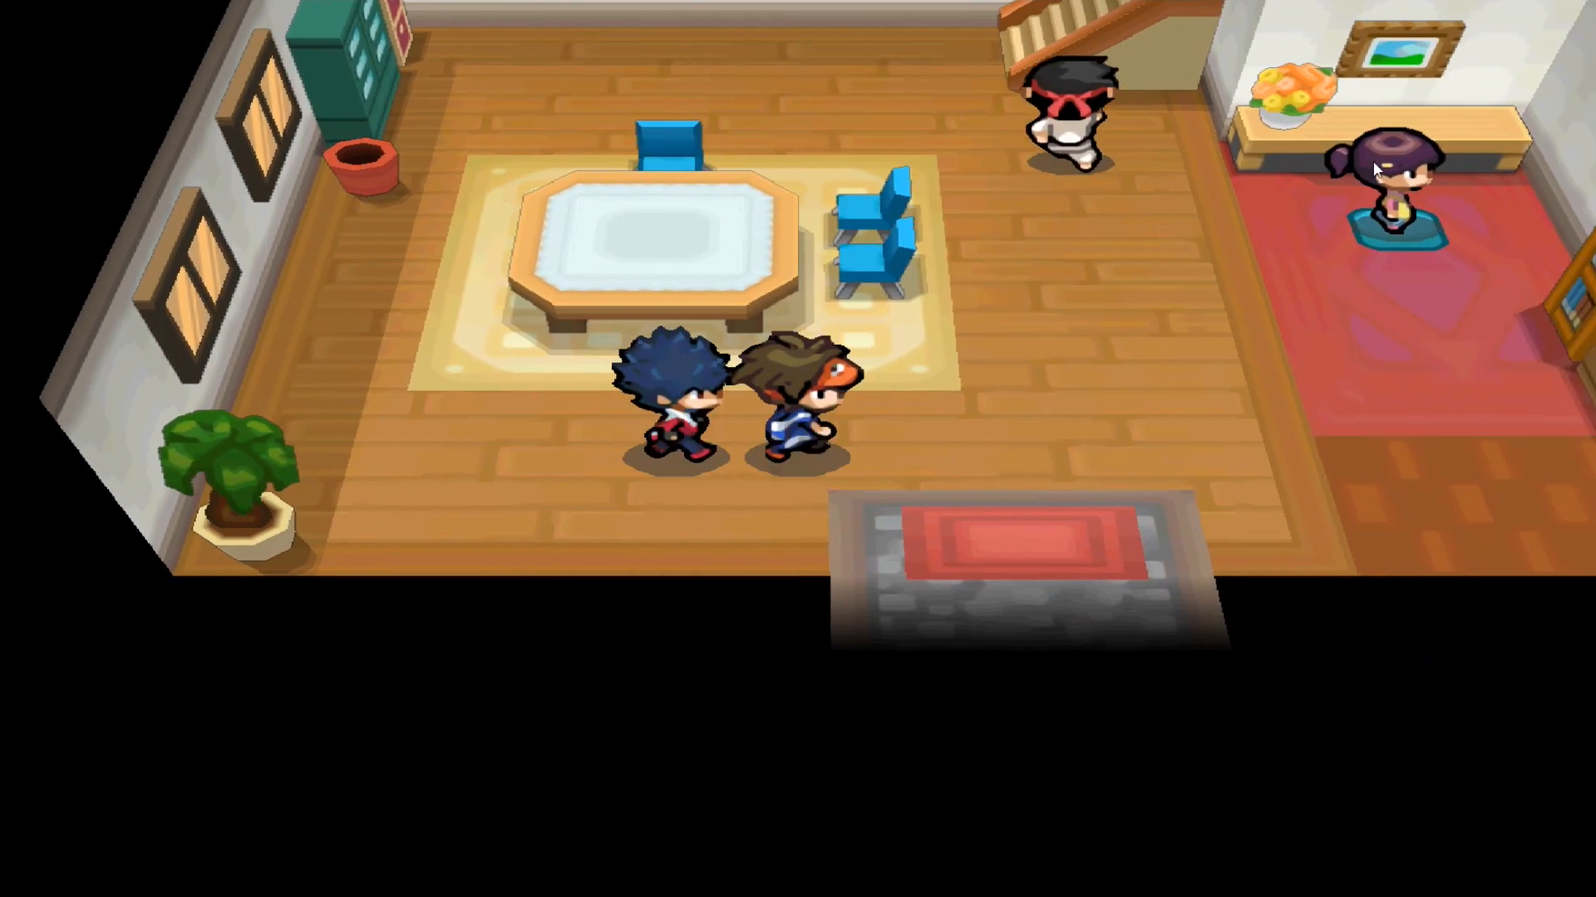
key("Down")
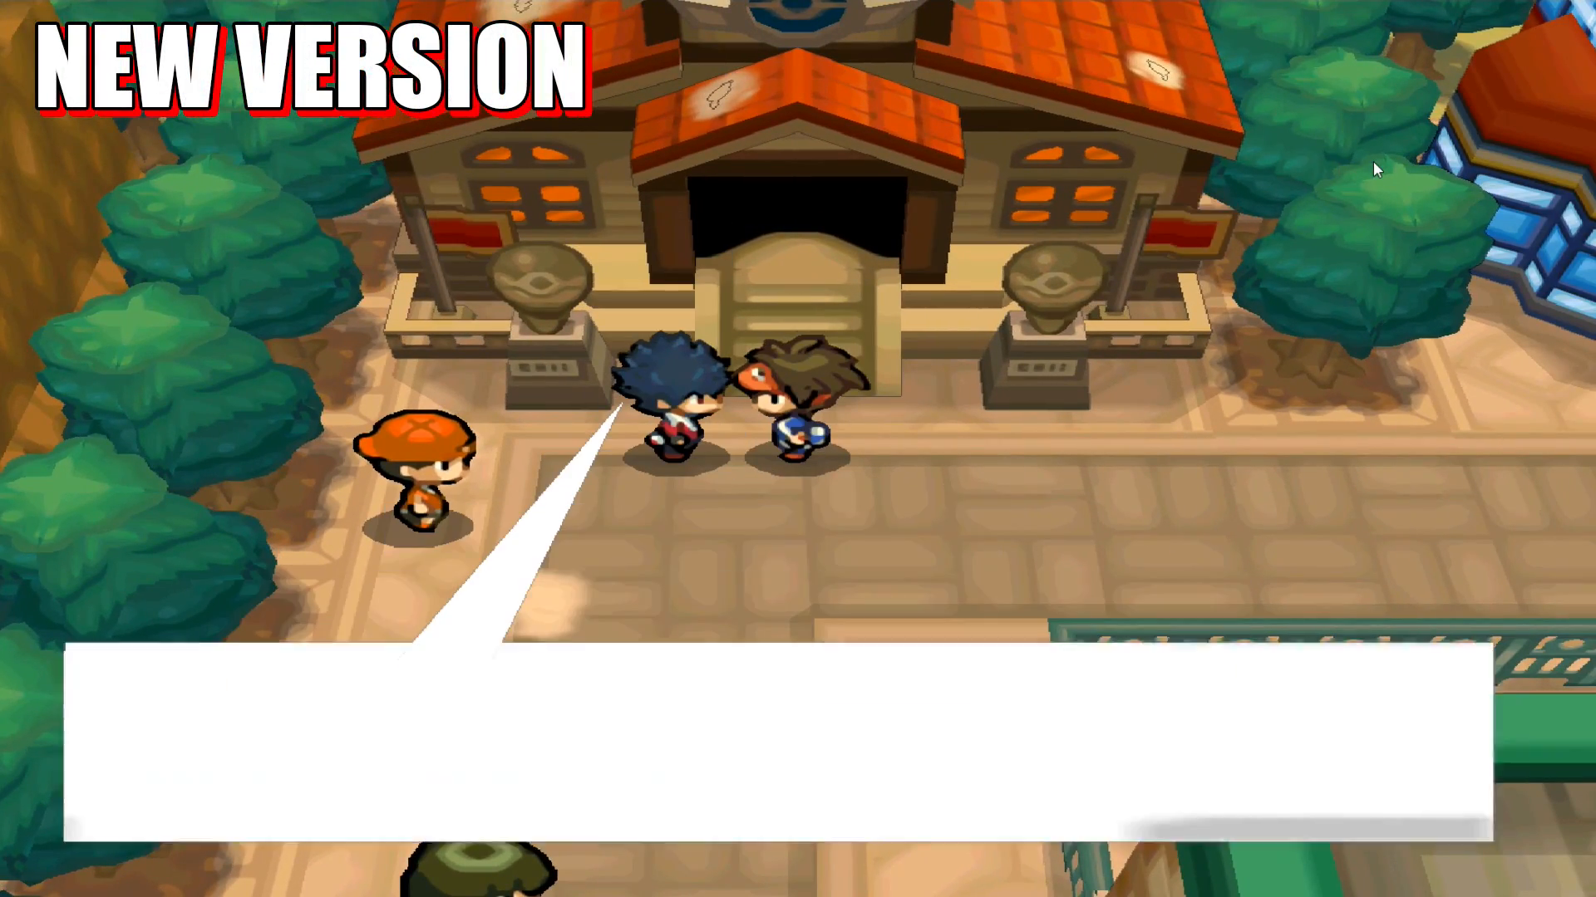
key("x")
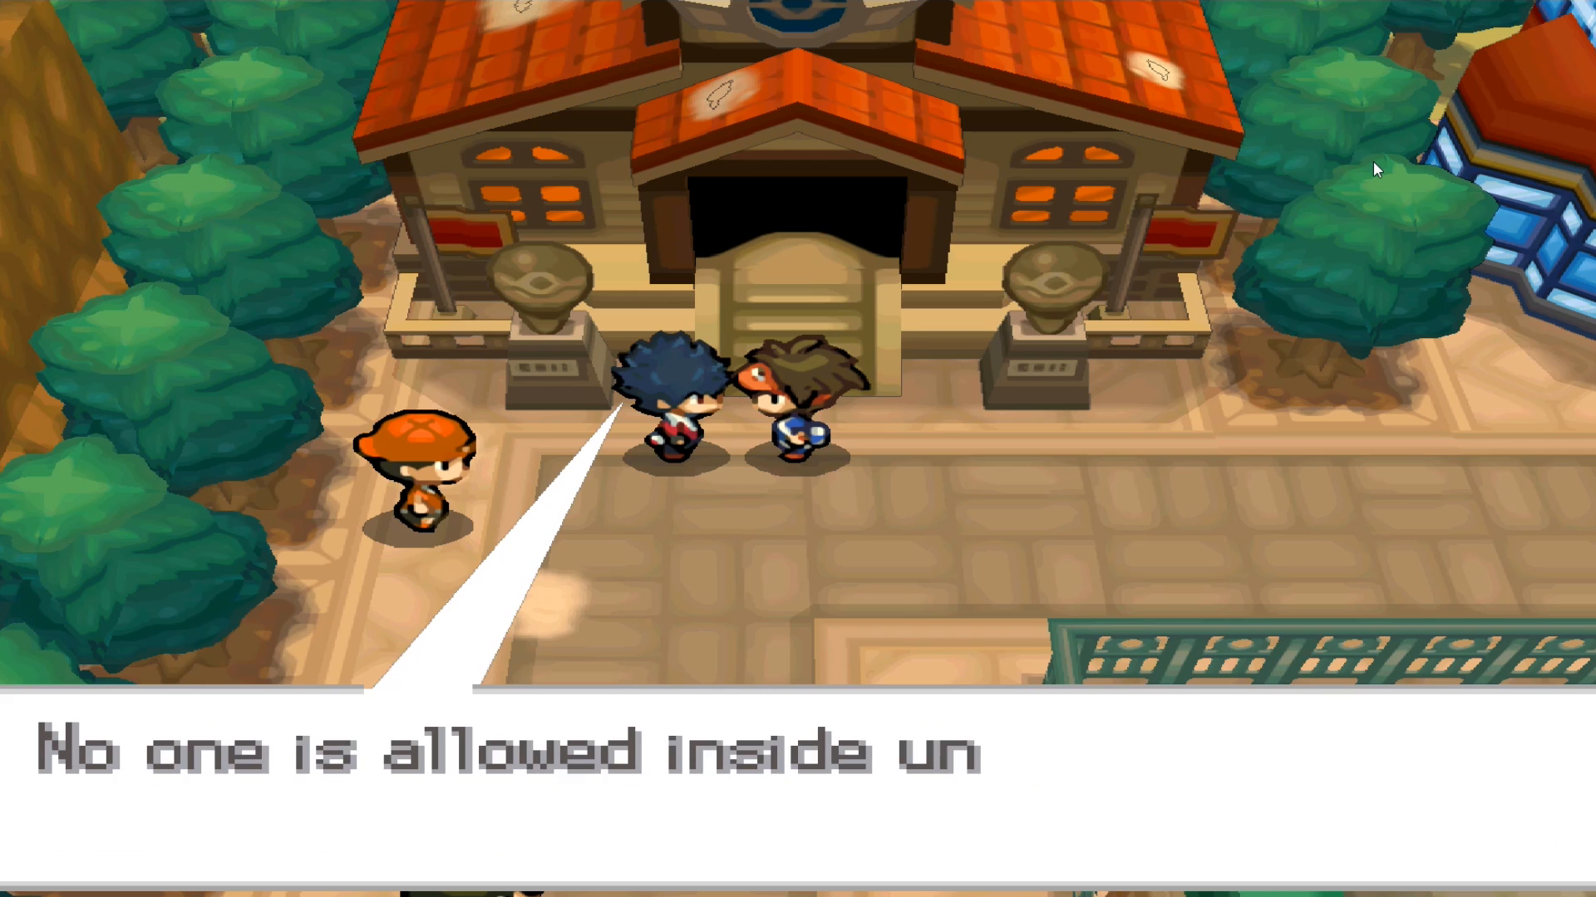
key("x")
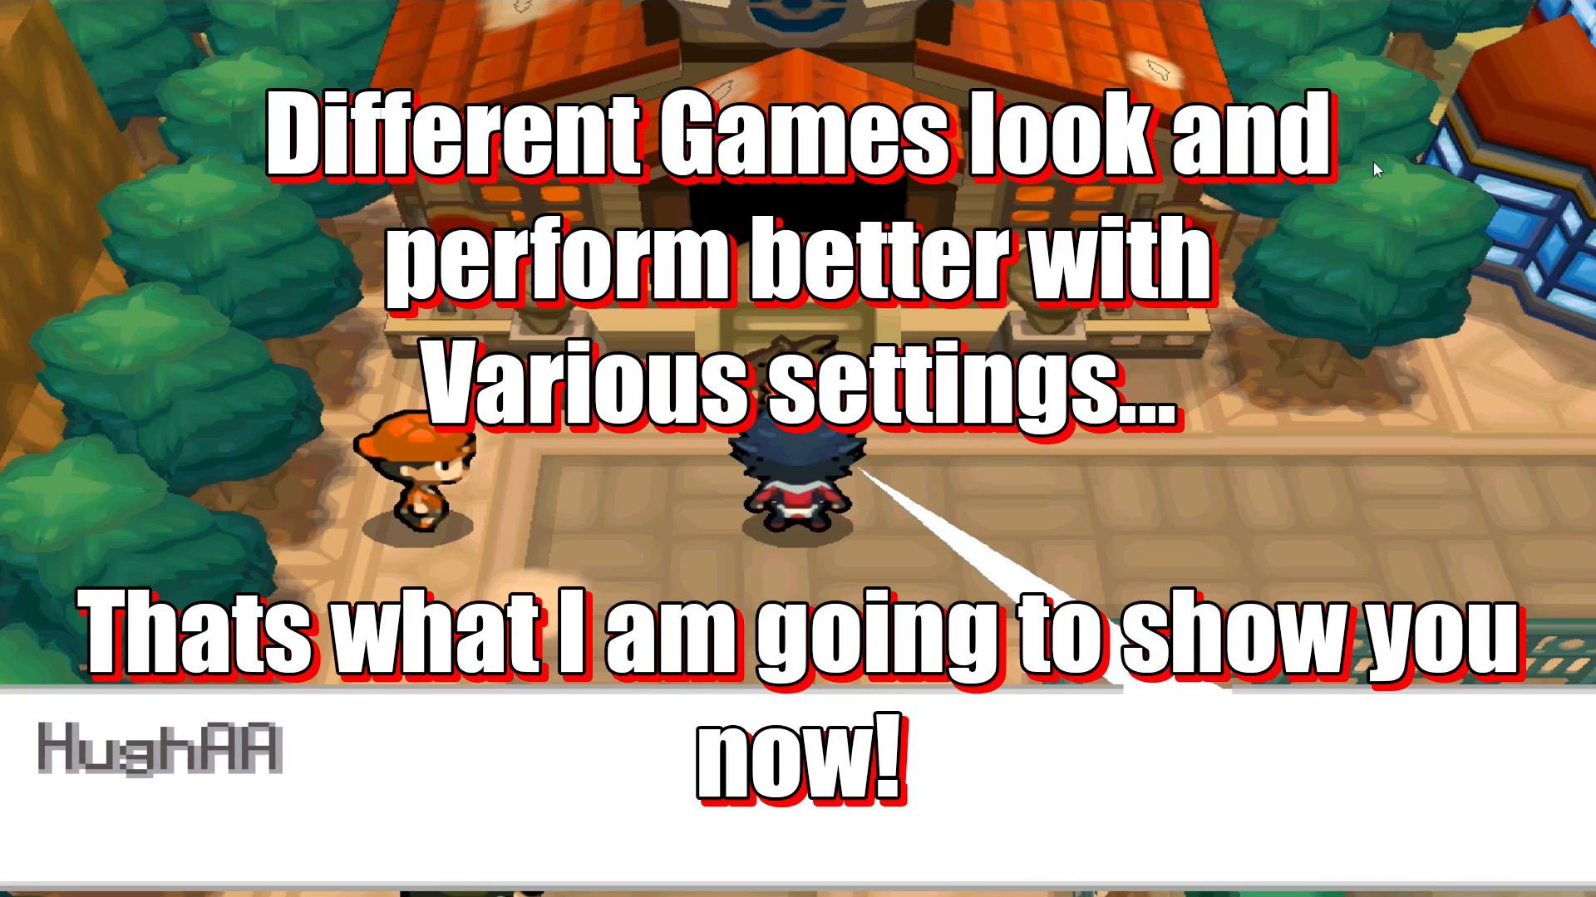
key("x")
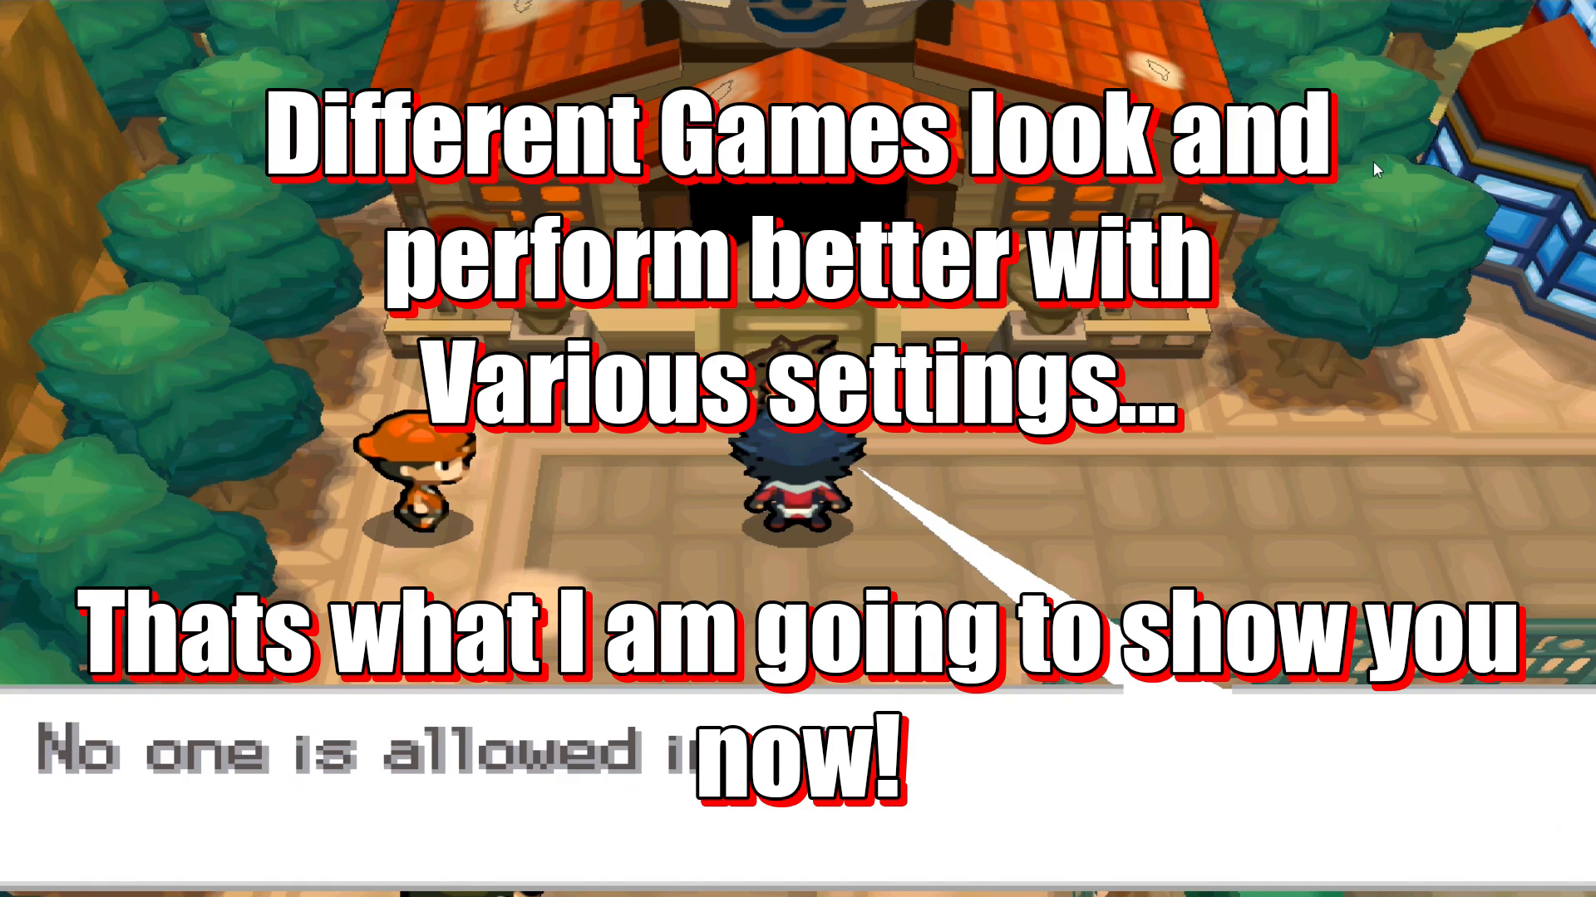
key("x")
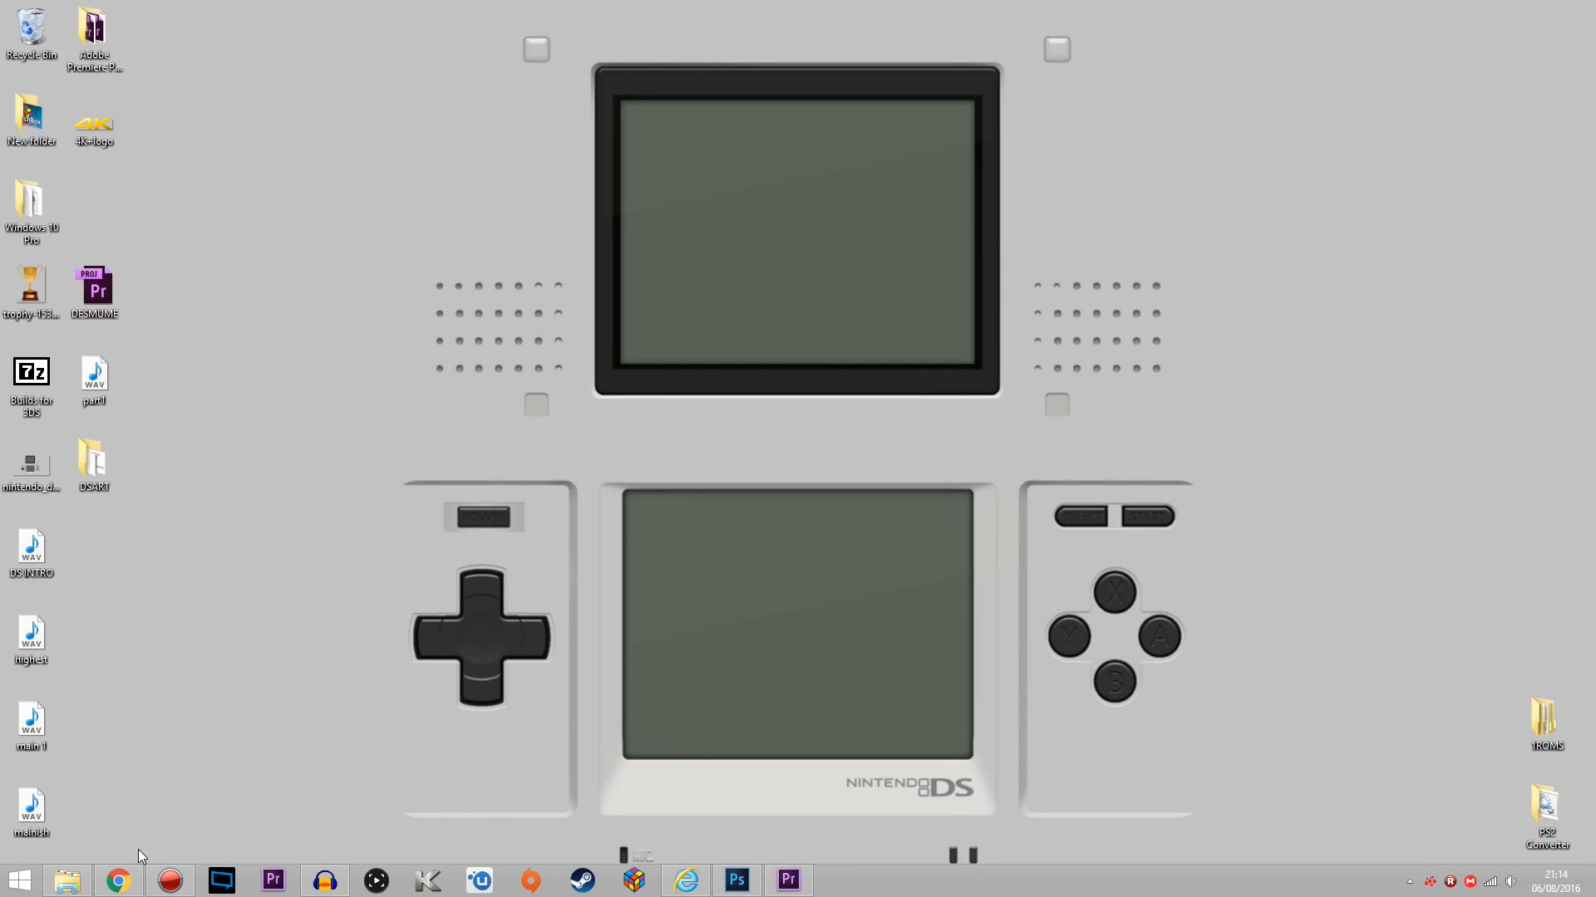
- Switch to Chrome and open the Download page of desmume.org
left_click(121, 889)
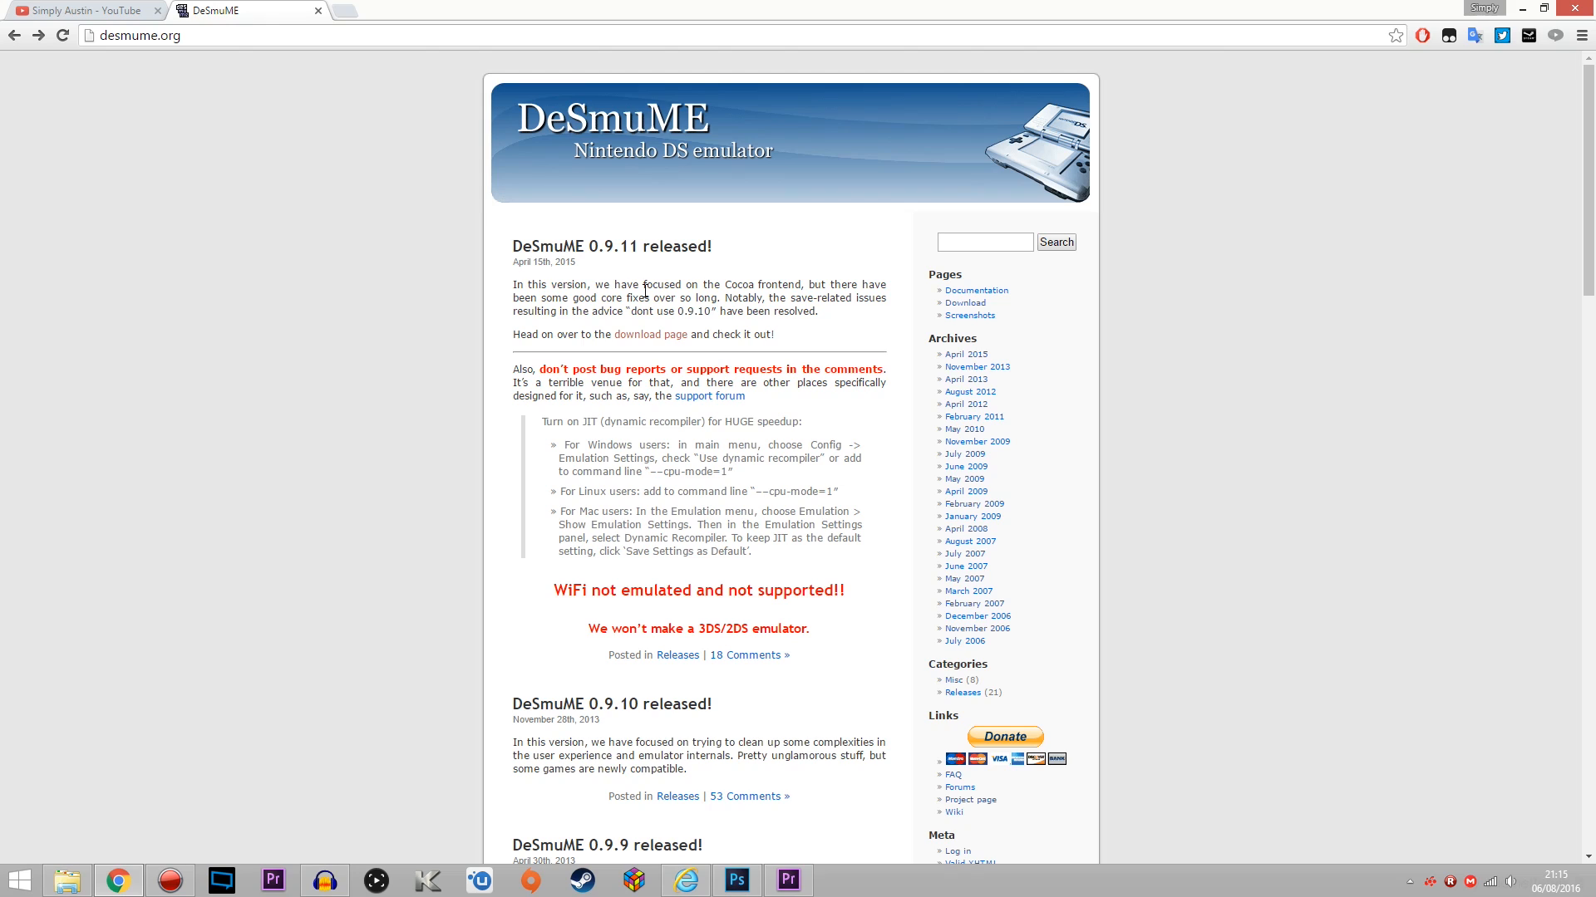
left_click(970, 305)
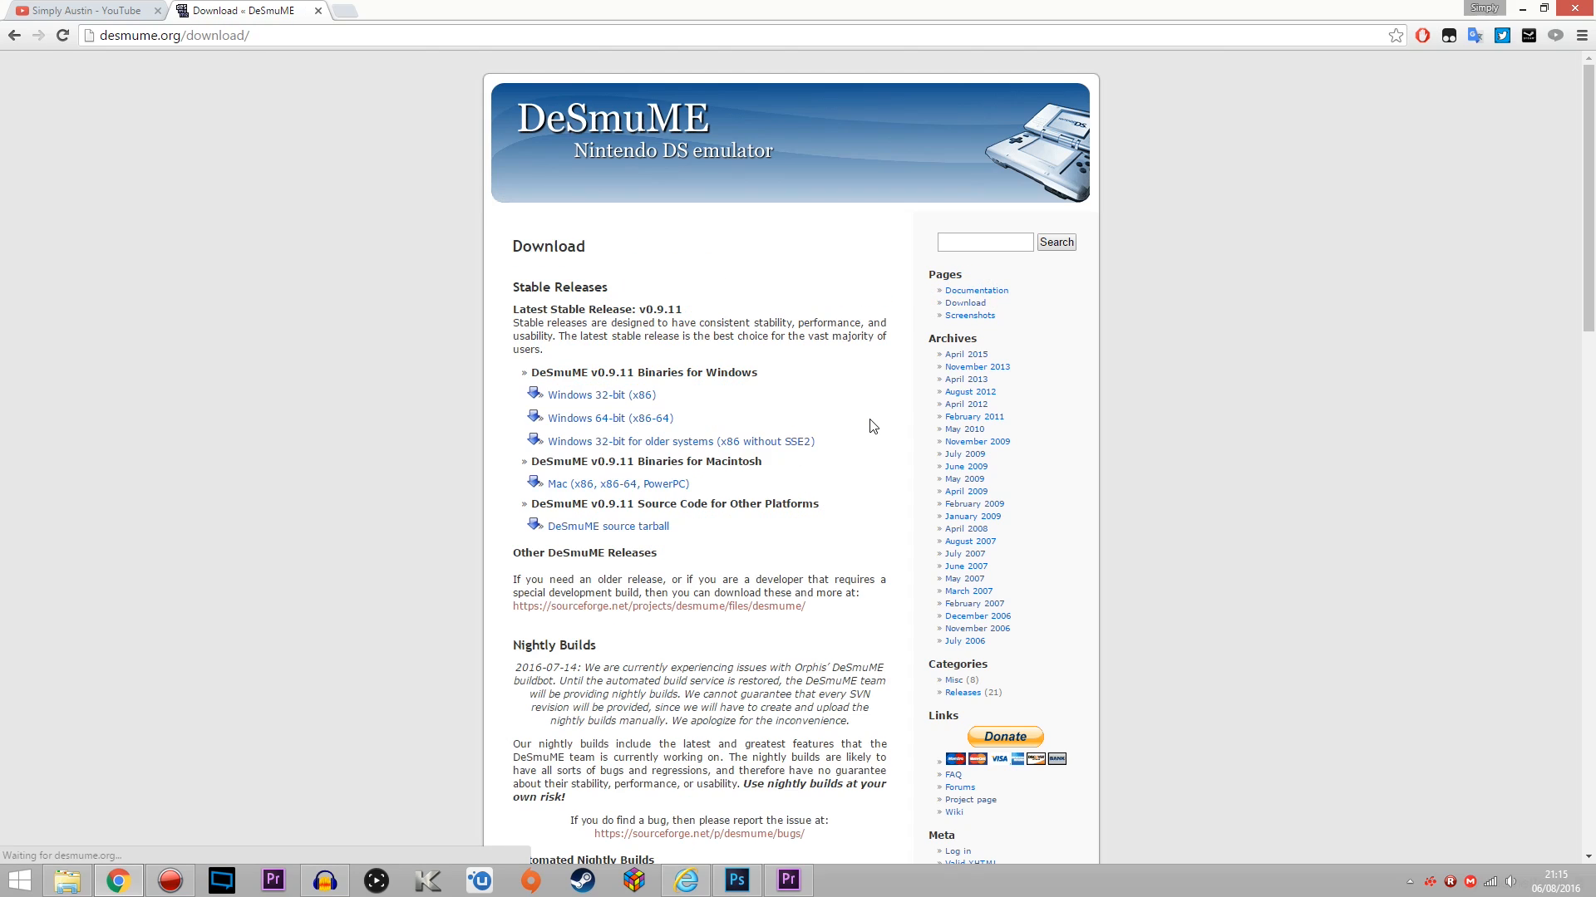
scroll(812, 445, "down", 2)
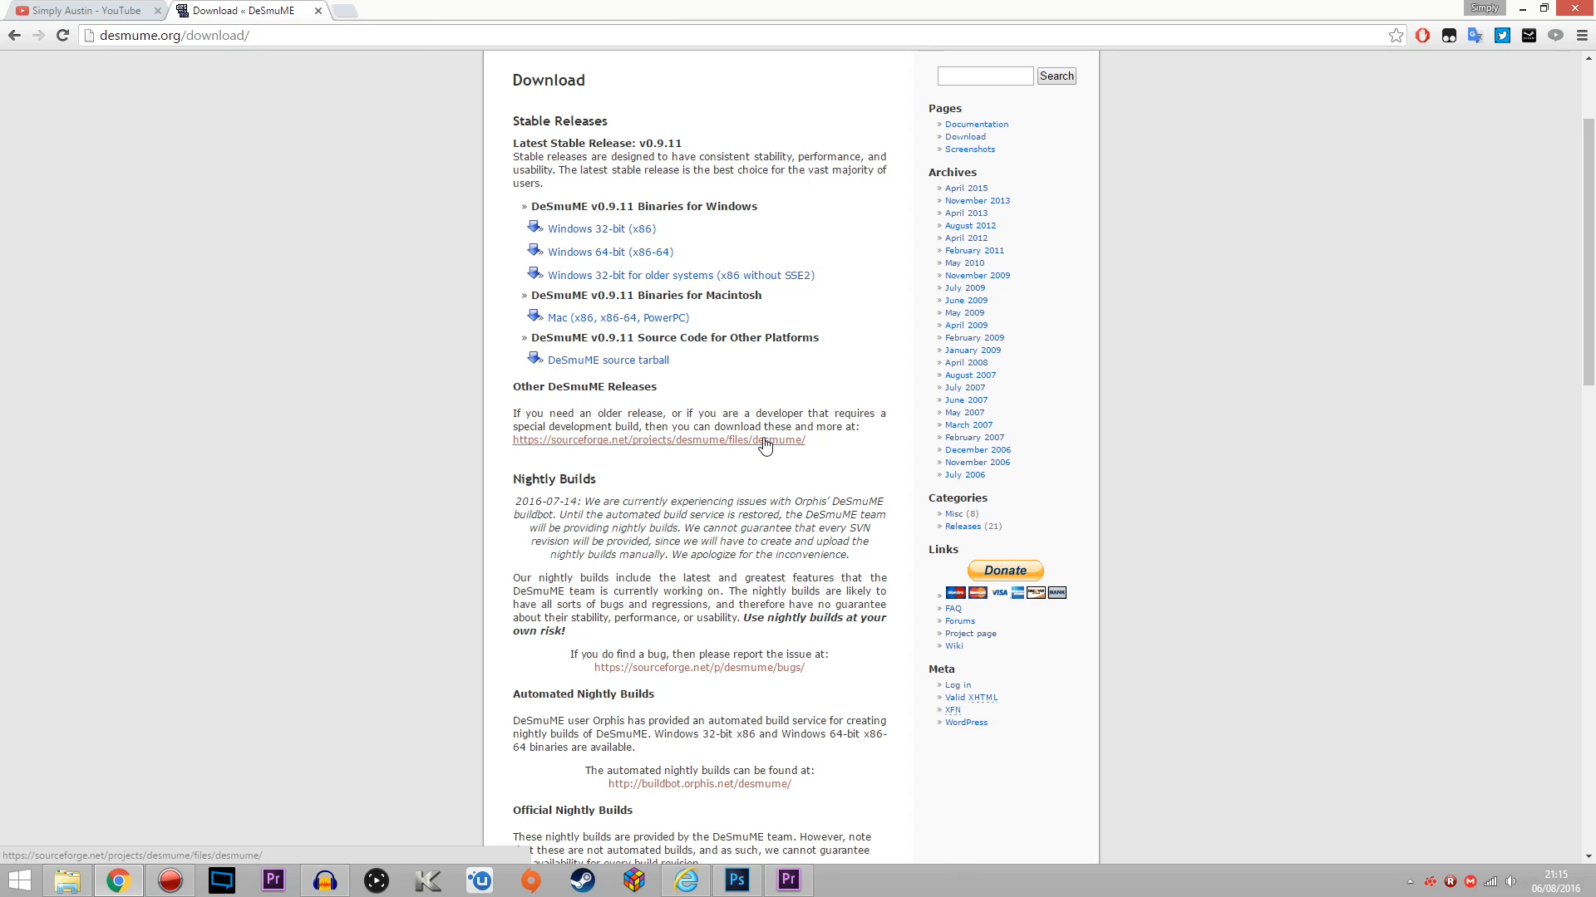
- Examine the list of automated nightly builds on buildbot.orphis.net and return to the DeSmuME download page
scroll(764, 447, "down", 3)
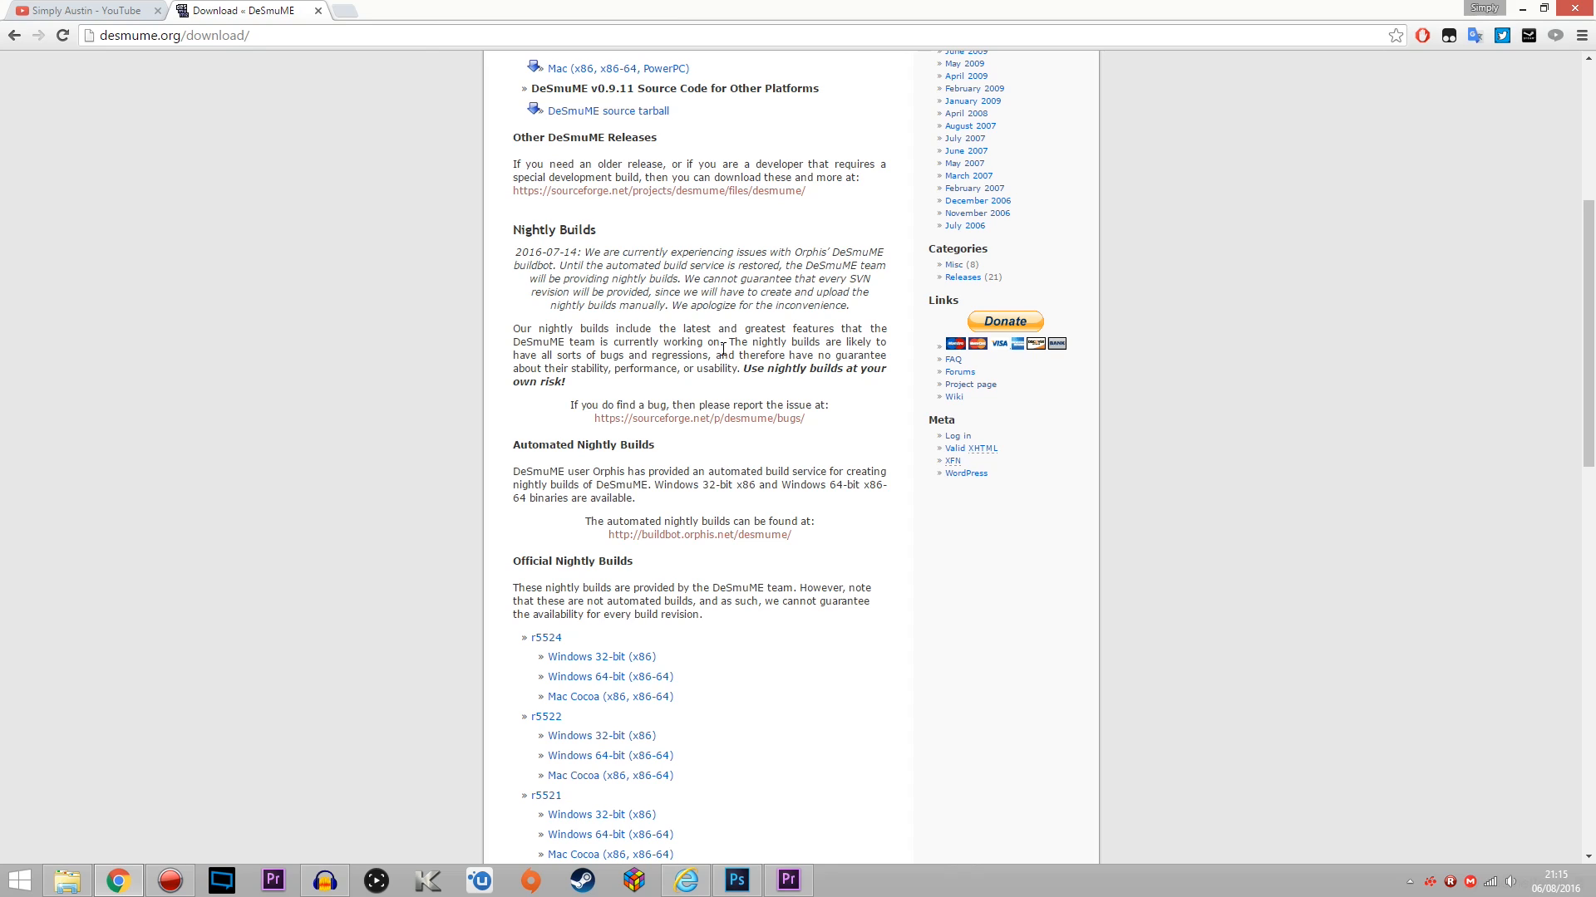
scroll(731, 378, "down", 1)
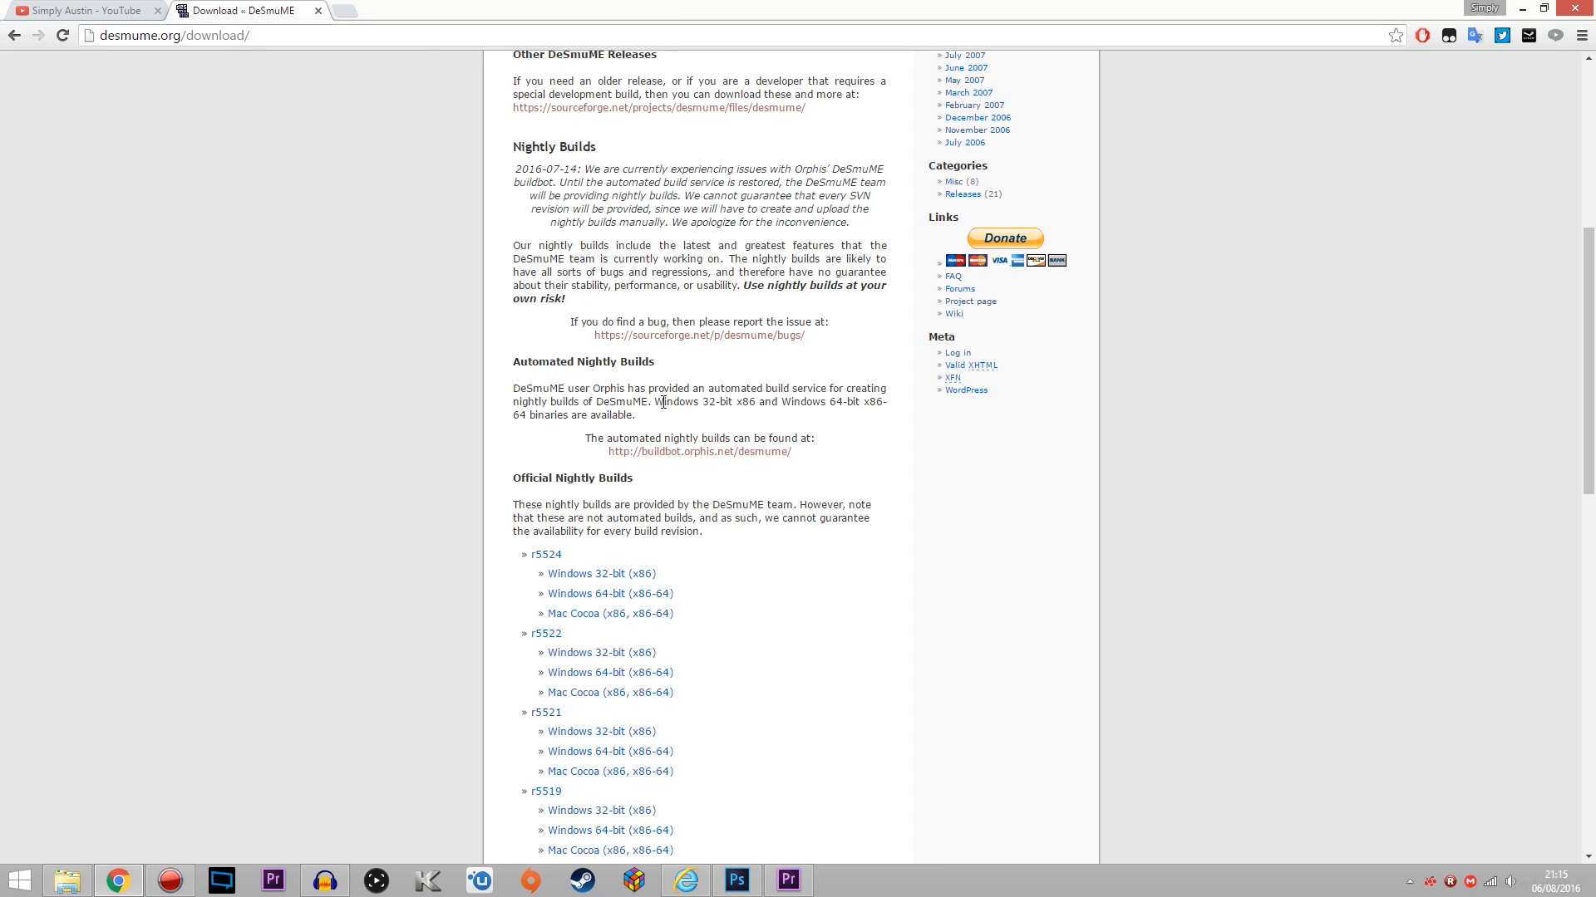
scroll(669, 390, "down", 1)
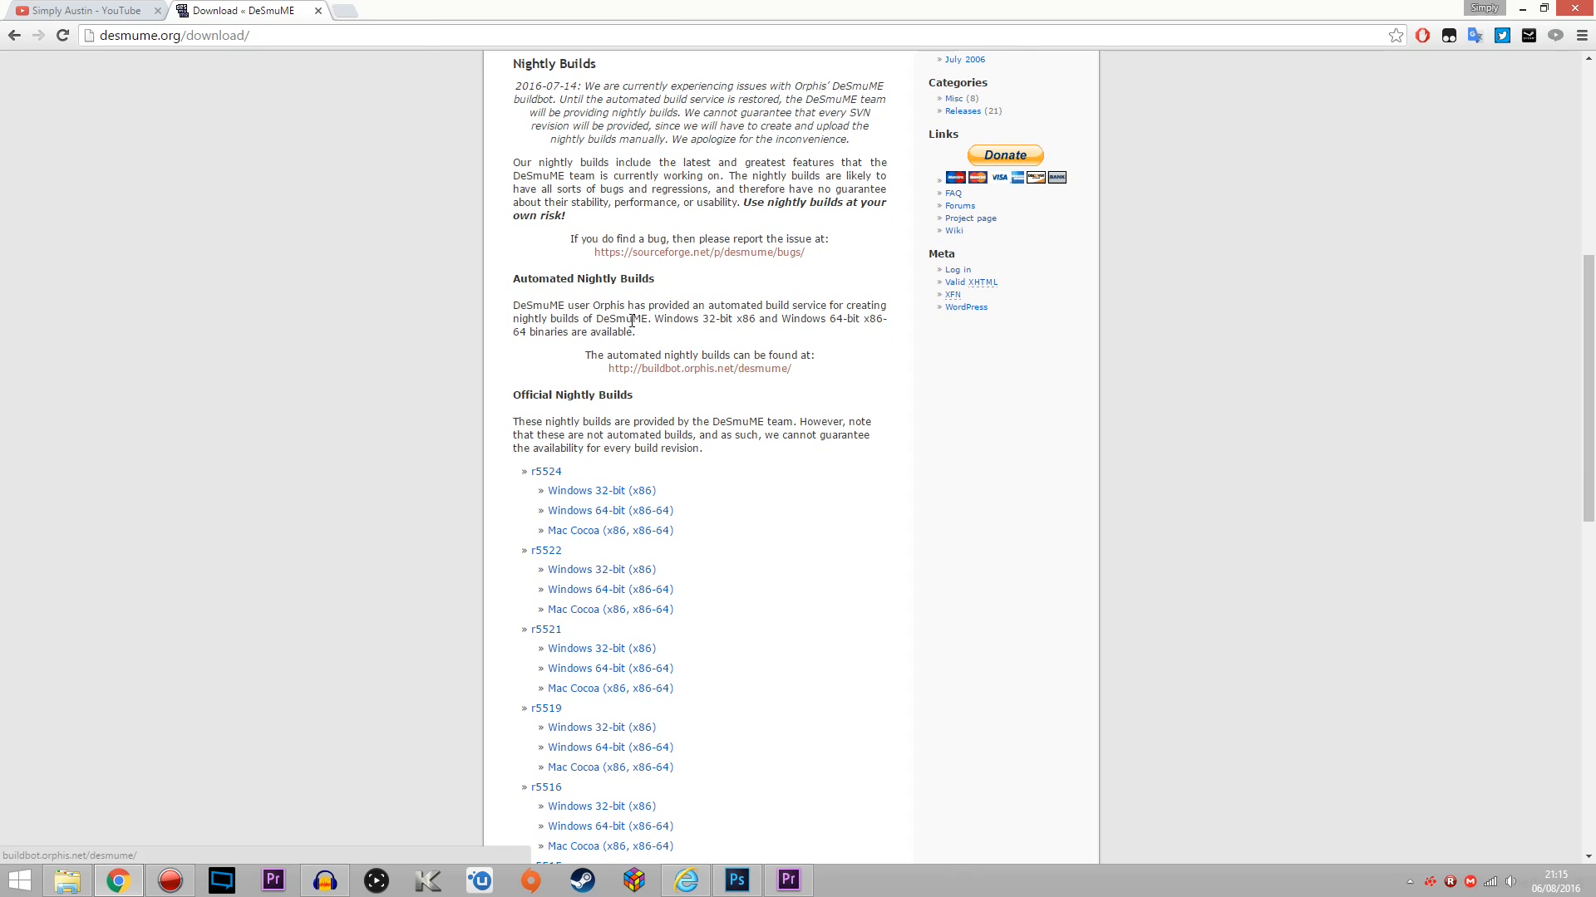
left_click(739, 370)
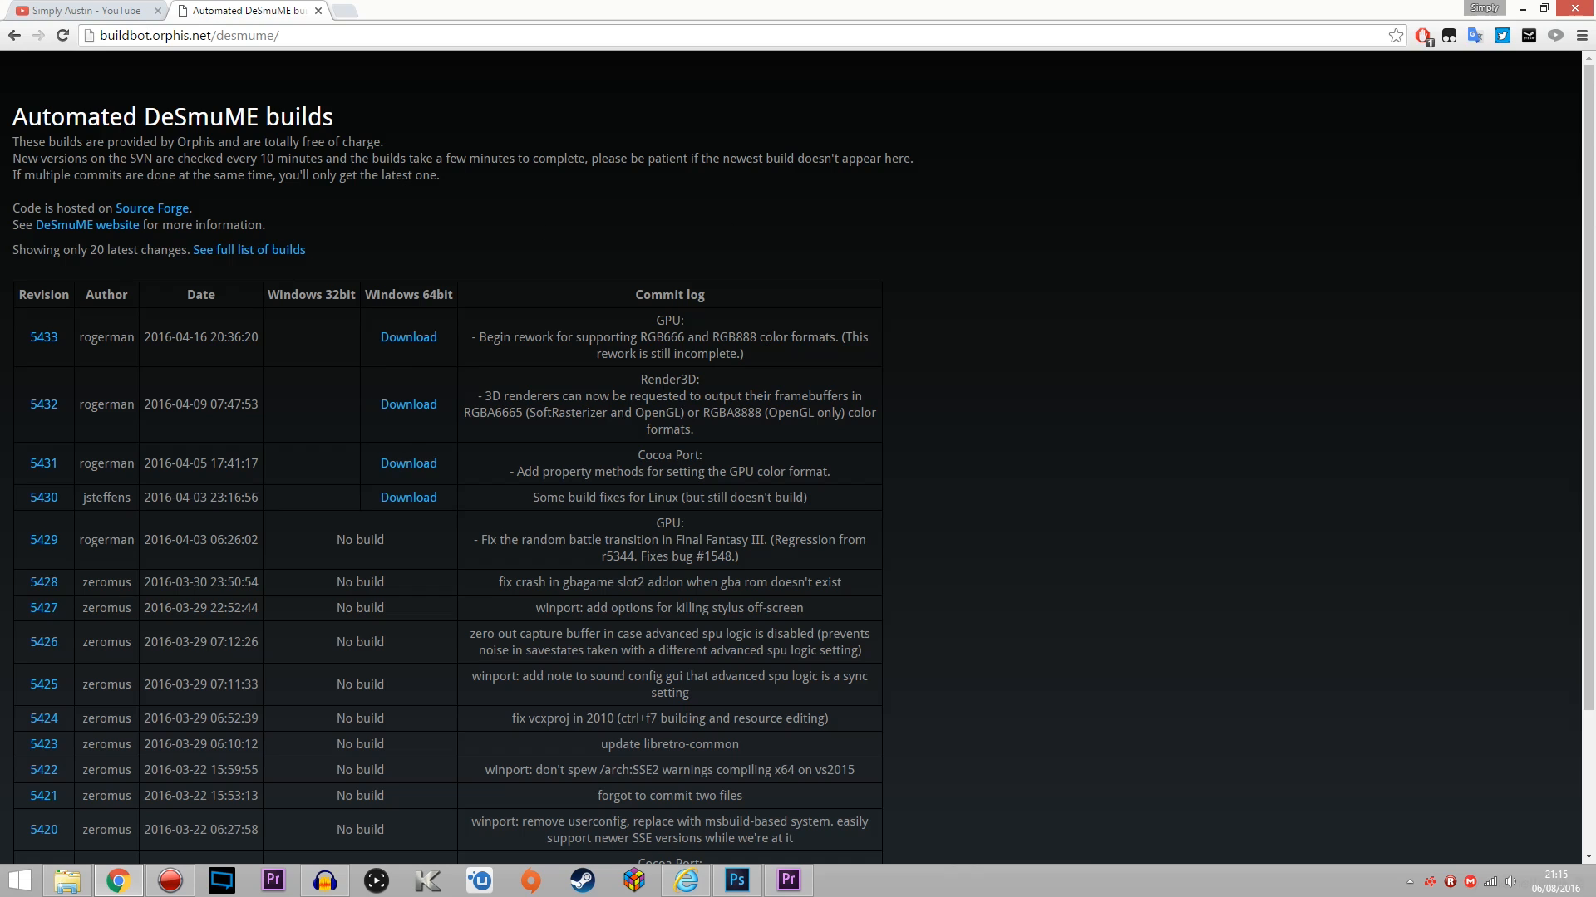
scroll(640, 416, "down", 2)
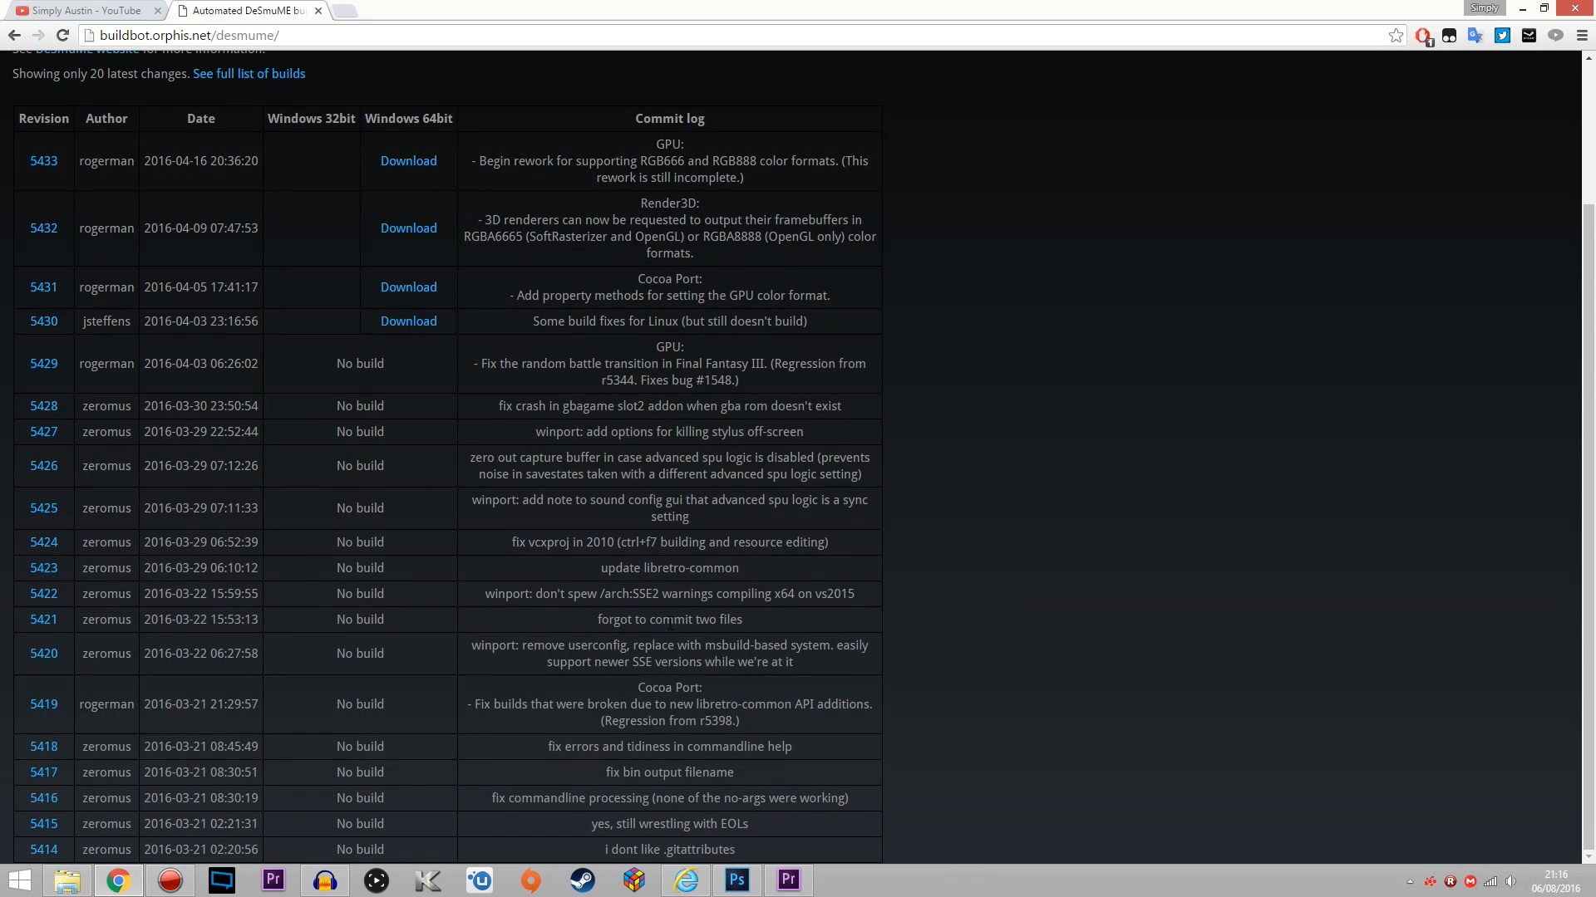
scroll(673, 619, "up", 2)
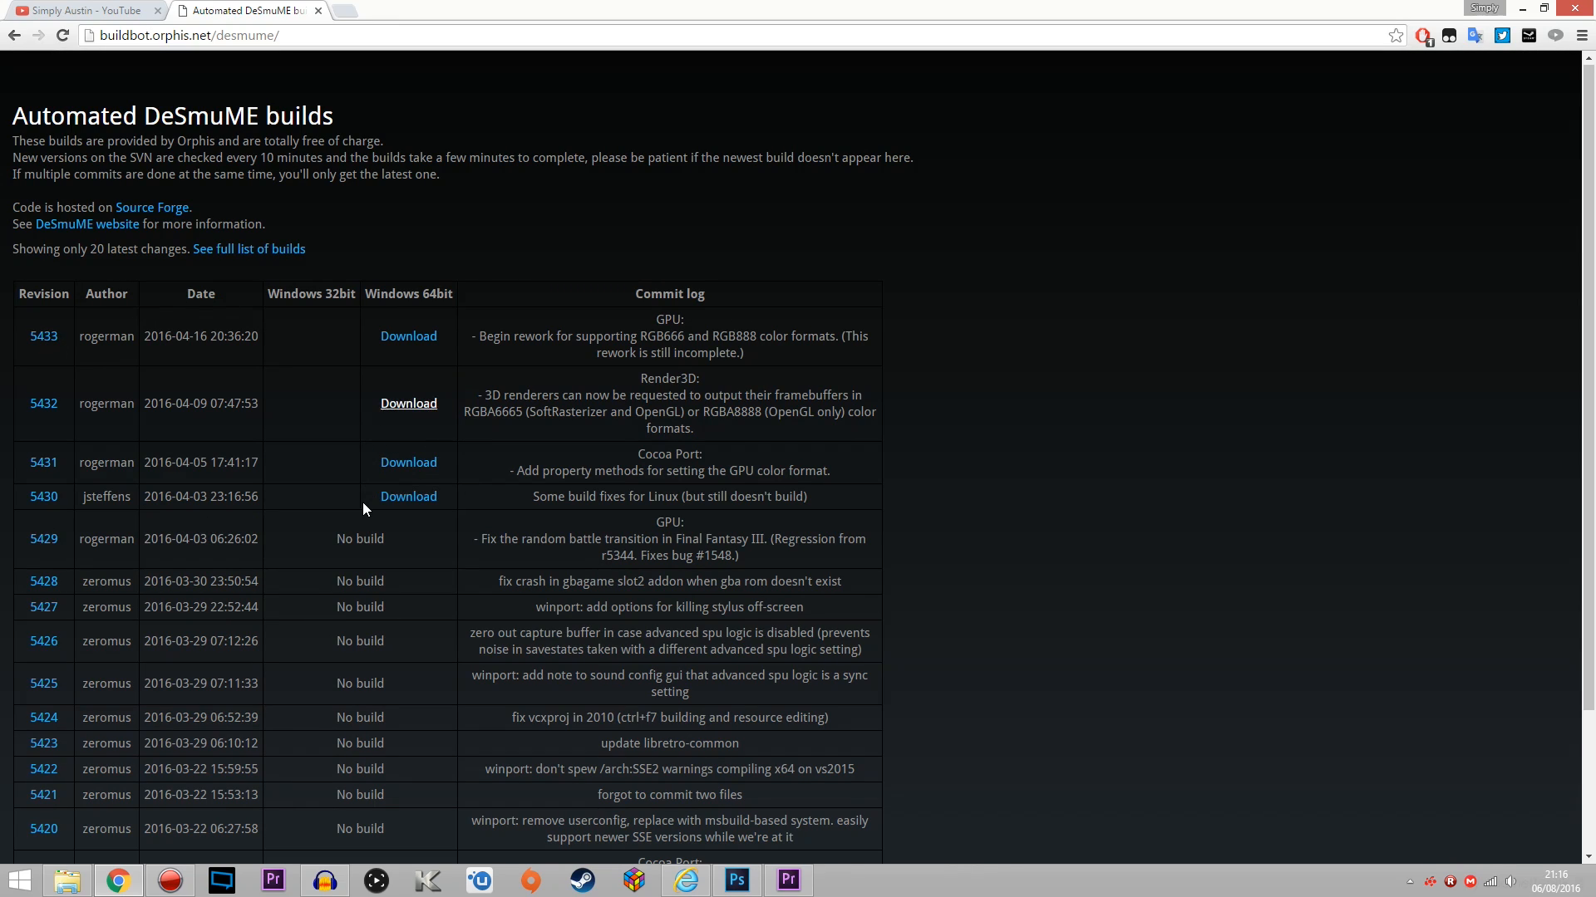
left_click(15, 38)
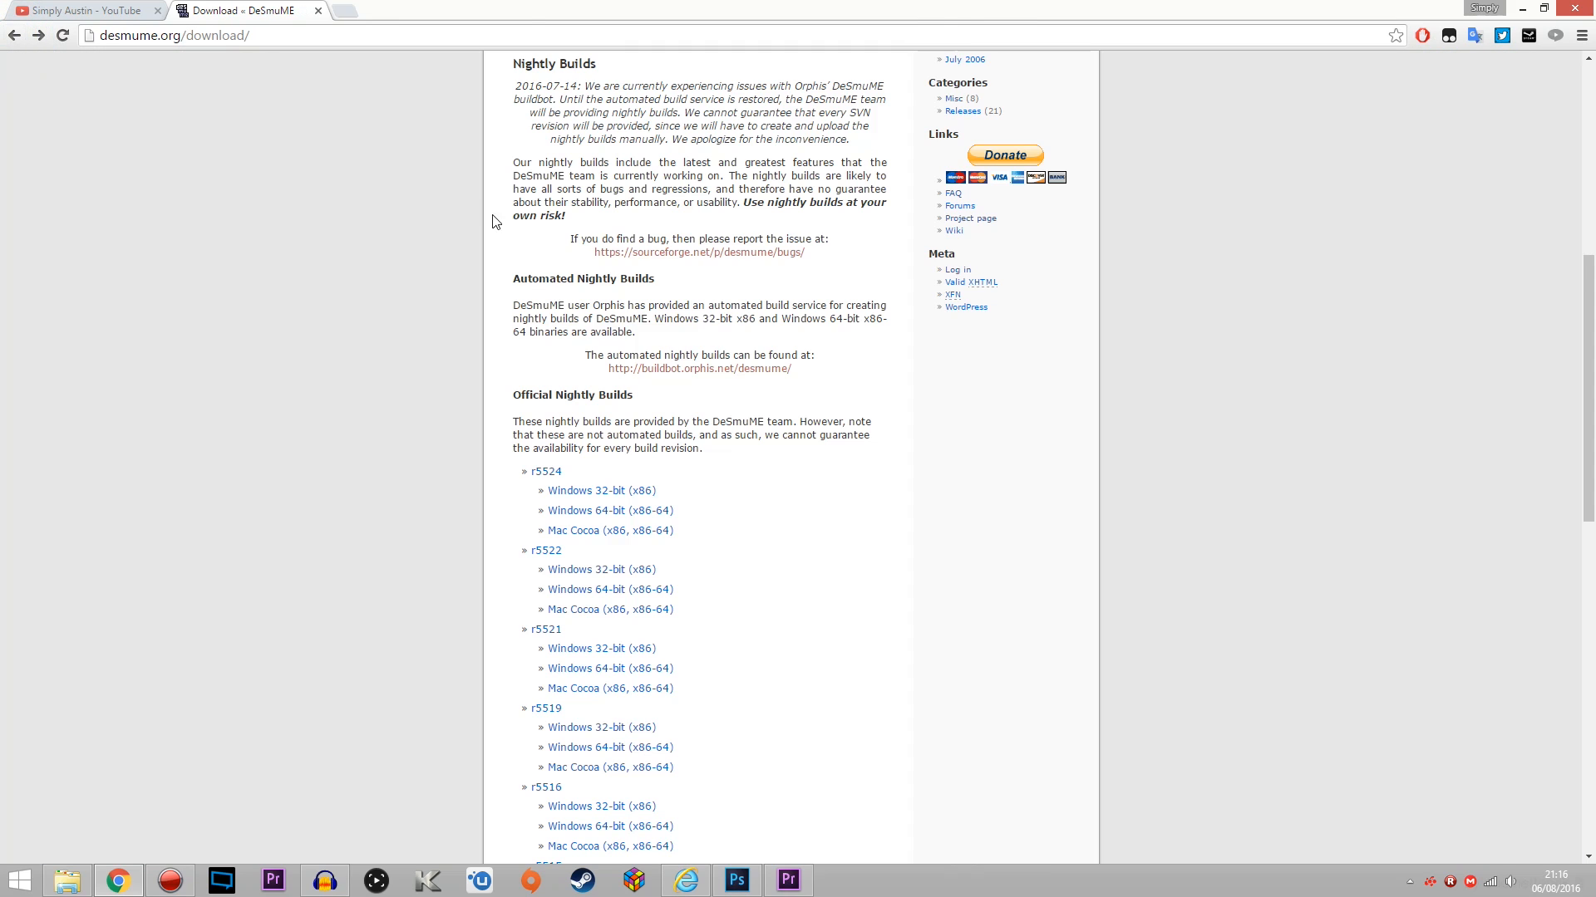
- Download the Windows 64-bit (x86-64) version of official nightly build r5524
scroll(769, 466, "down", 4)
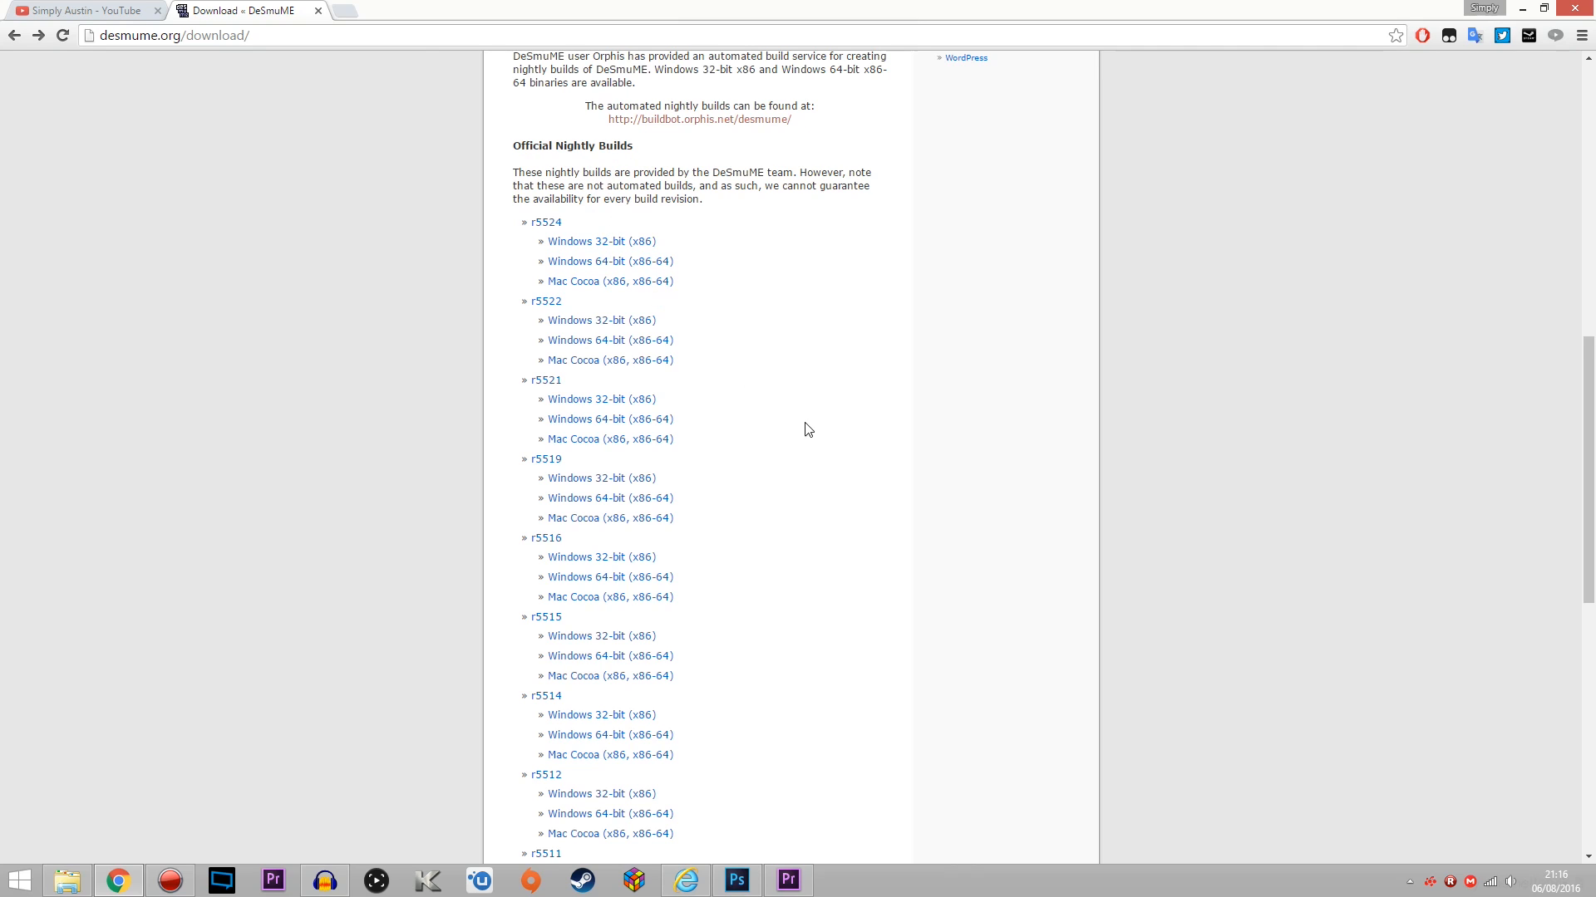
scroll(801, 424, "up", 10)
scroll(759, 463, "down", 10)
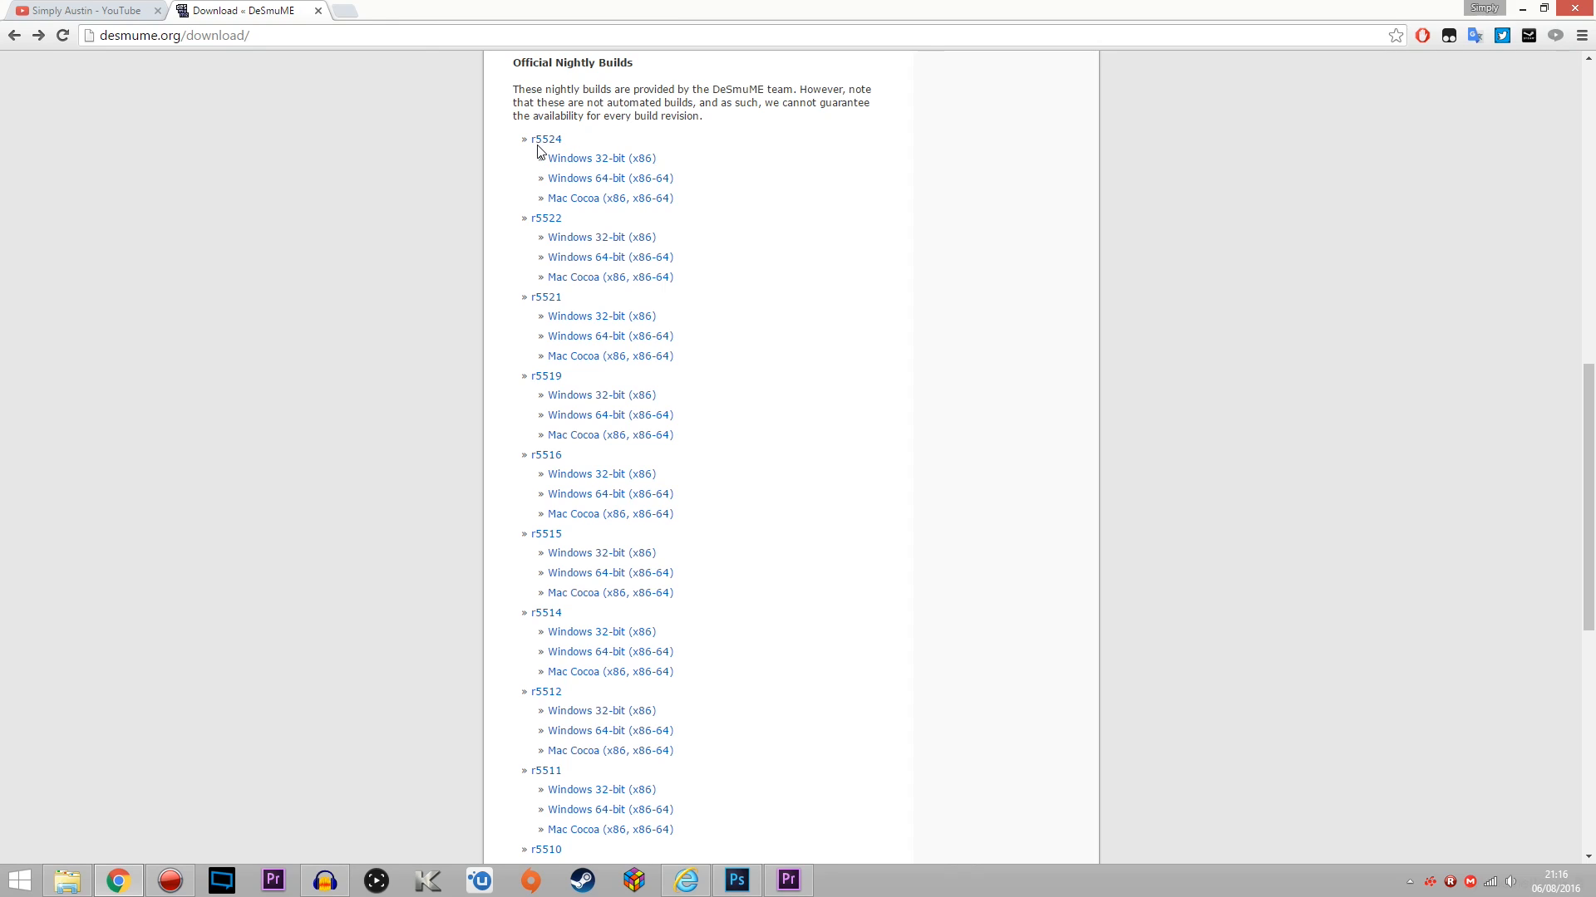
left_click(594, 178)
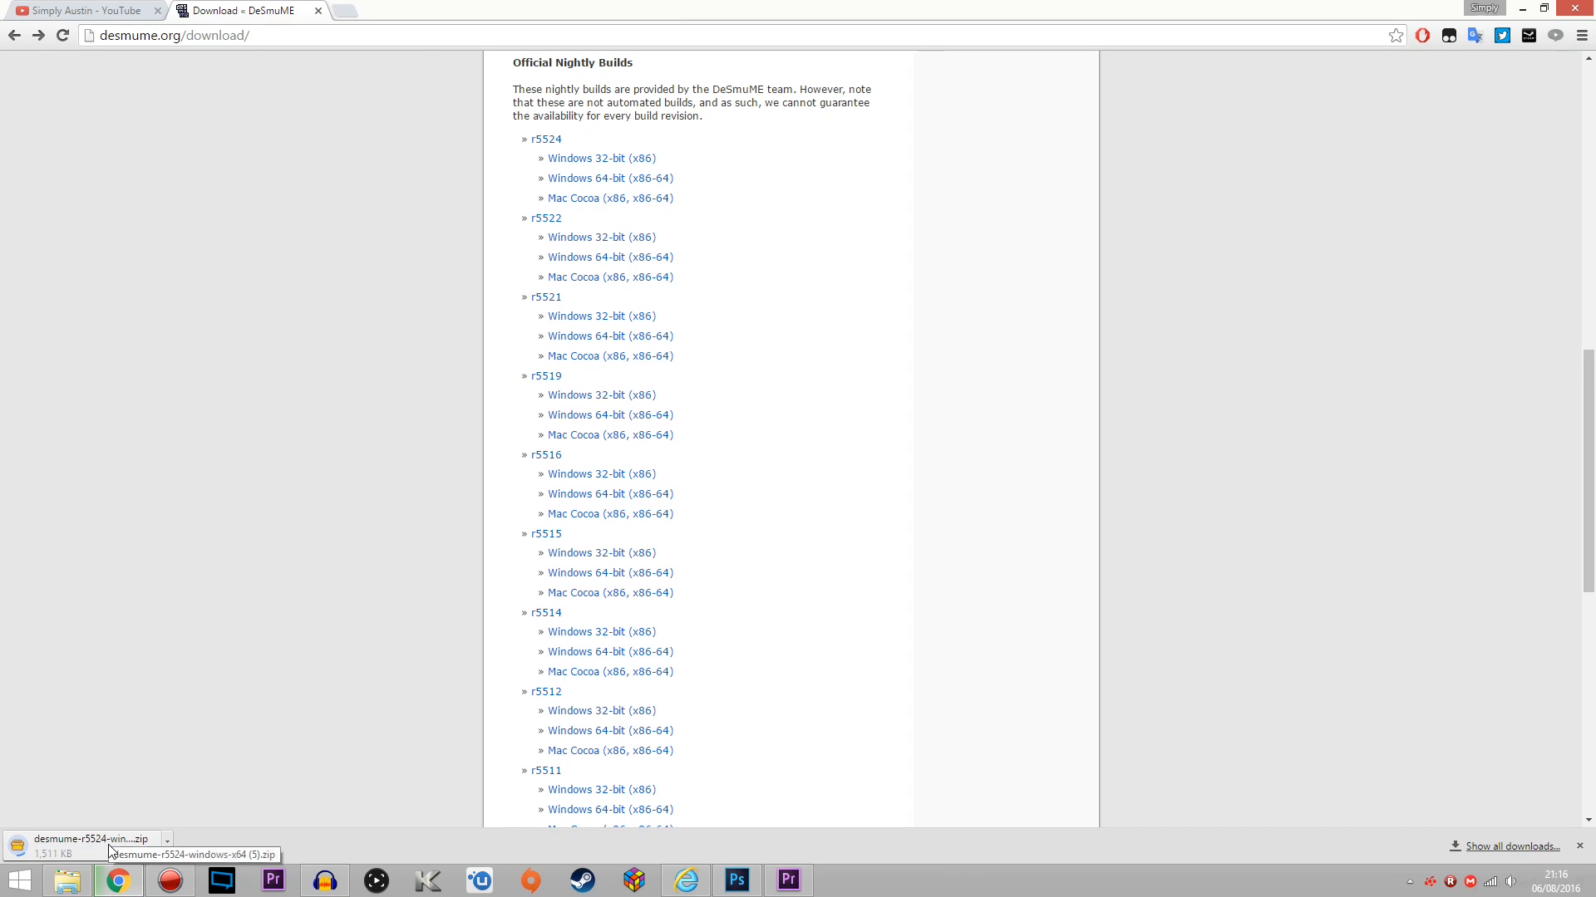
- Restore the browser window to a smaller size and create a desktop folder named "DeSmuME r5524"
left_click(1543, 7)
right_click(437, 213)
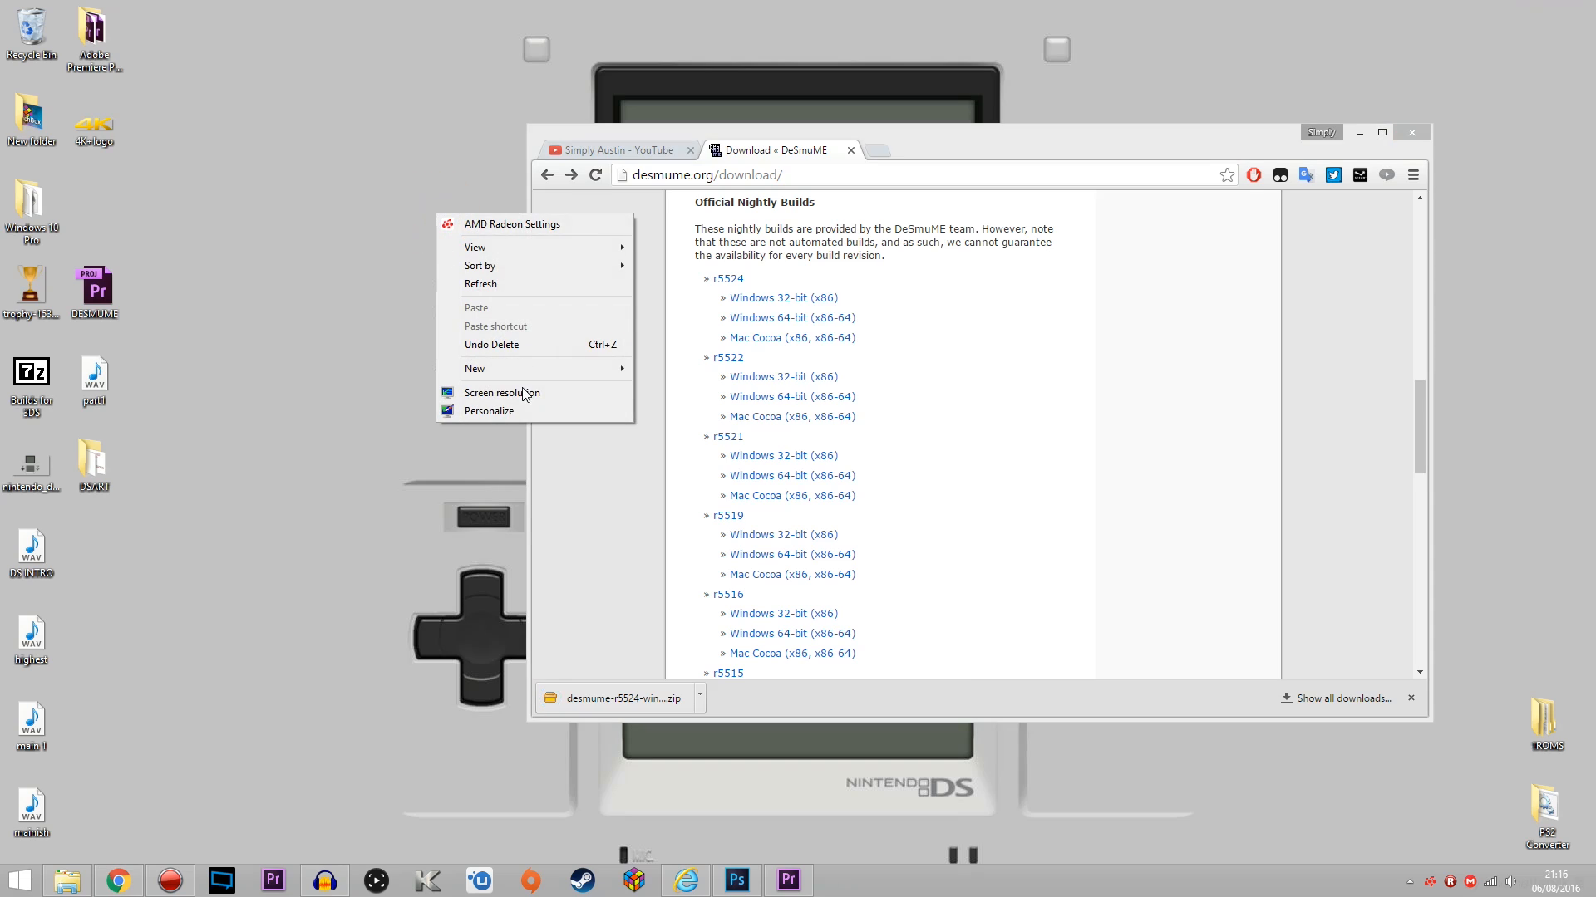
mouse_move(525, 369)
left_click(670, 369)
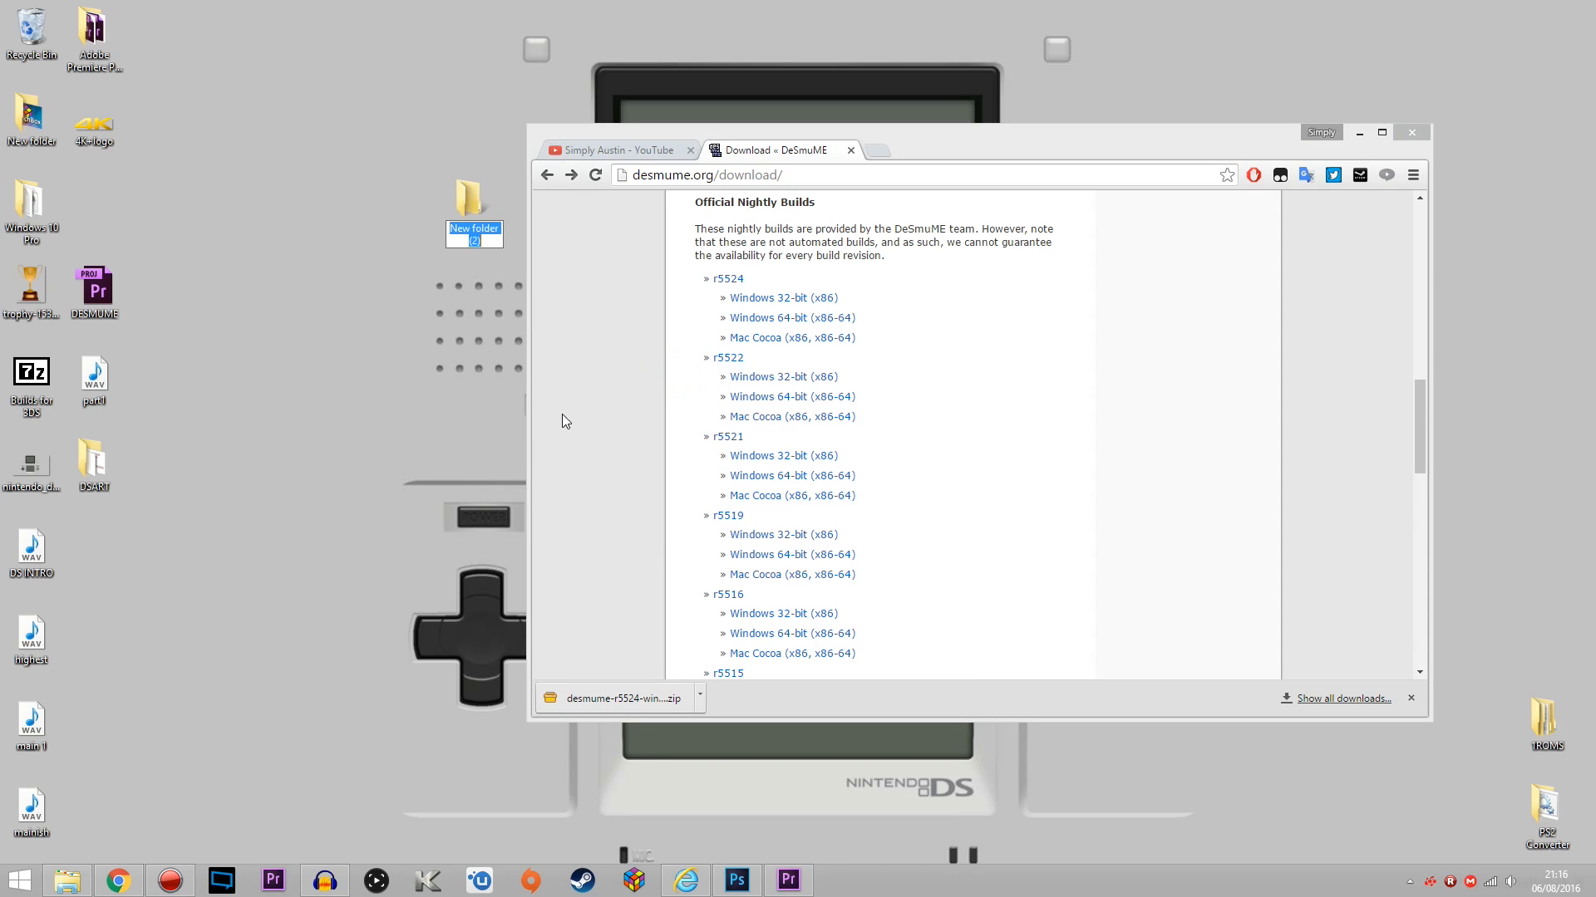
type("De")
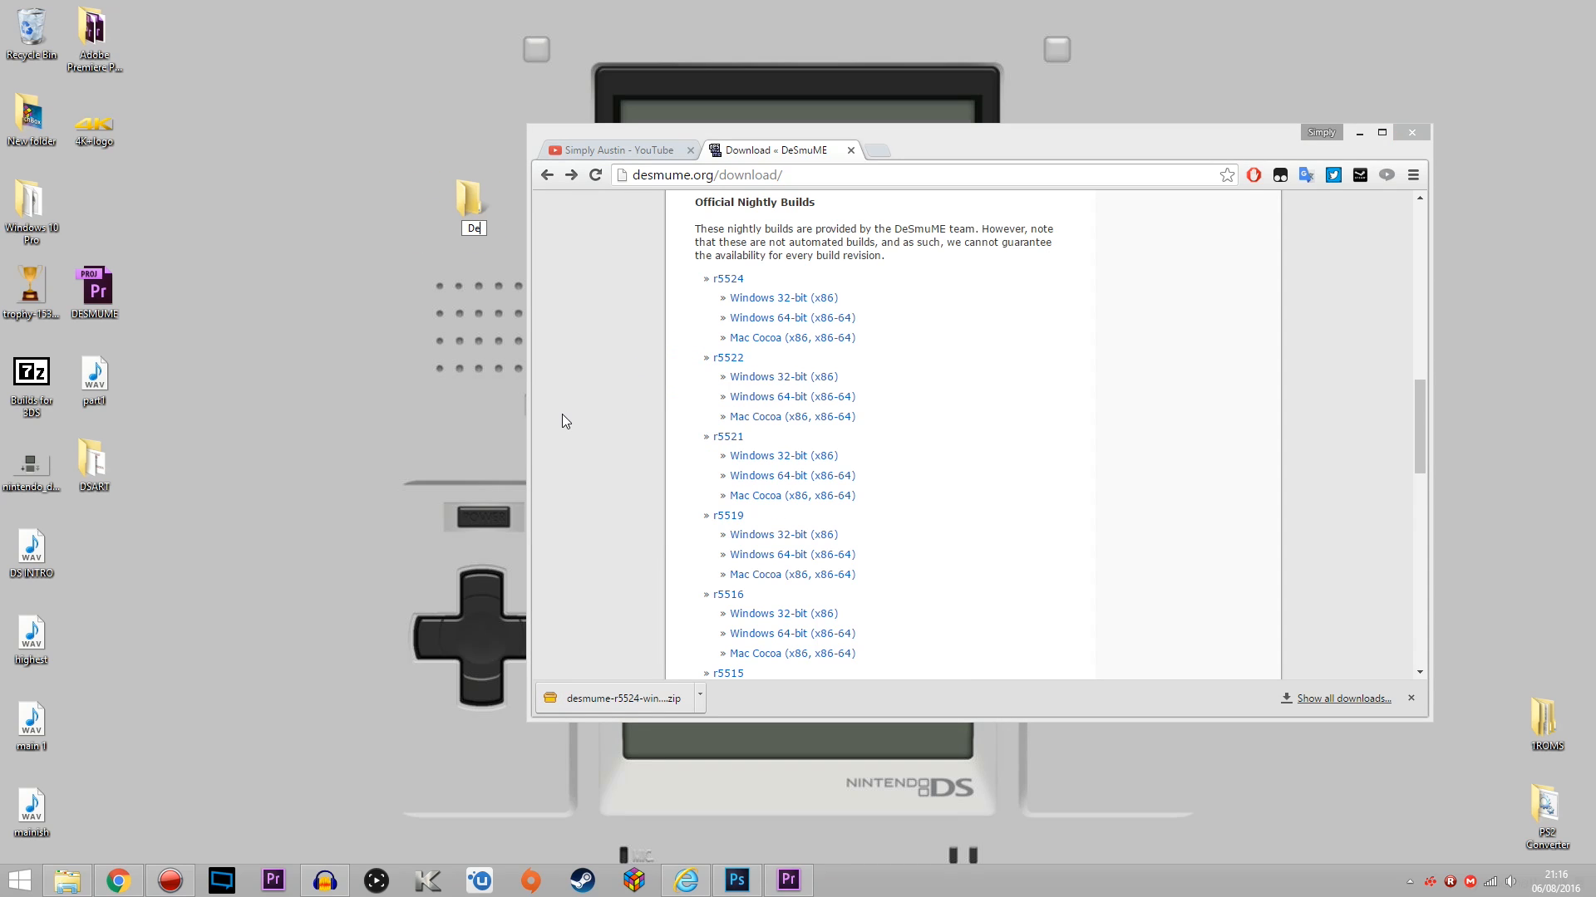
type("SmuME")
type("r5524")
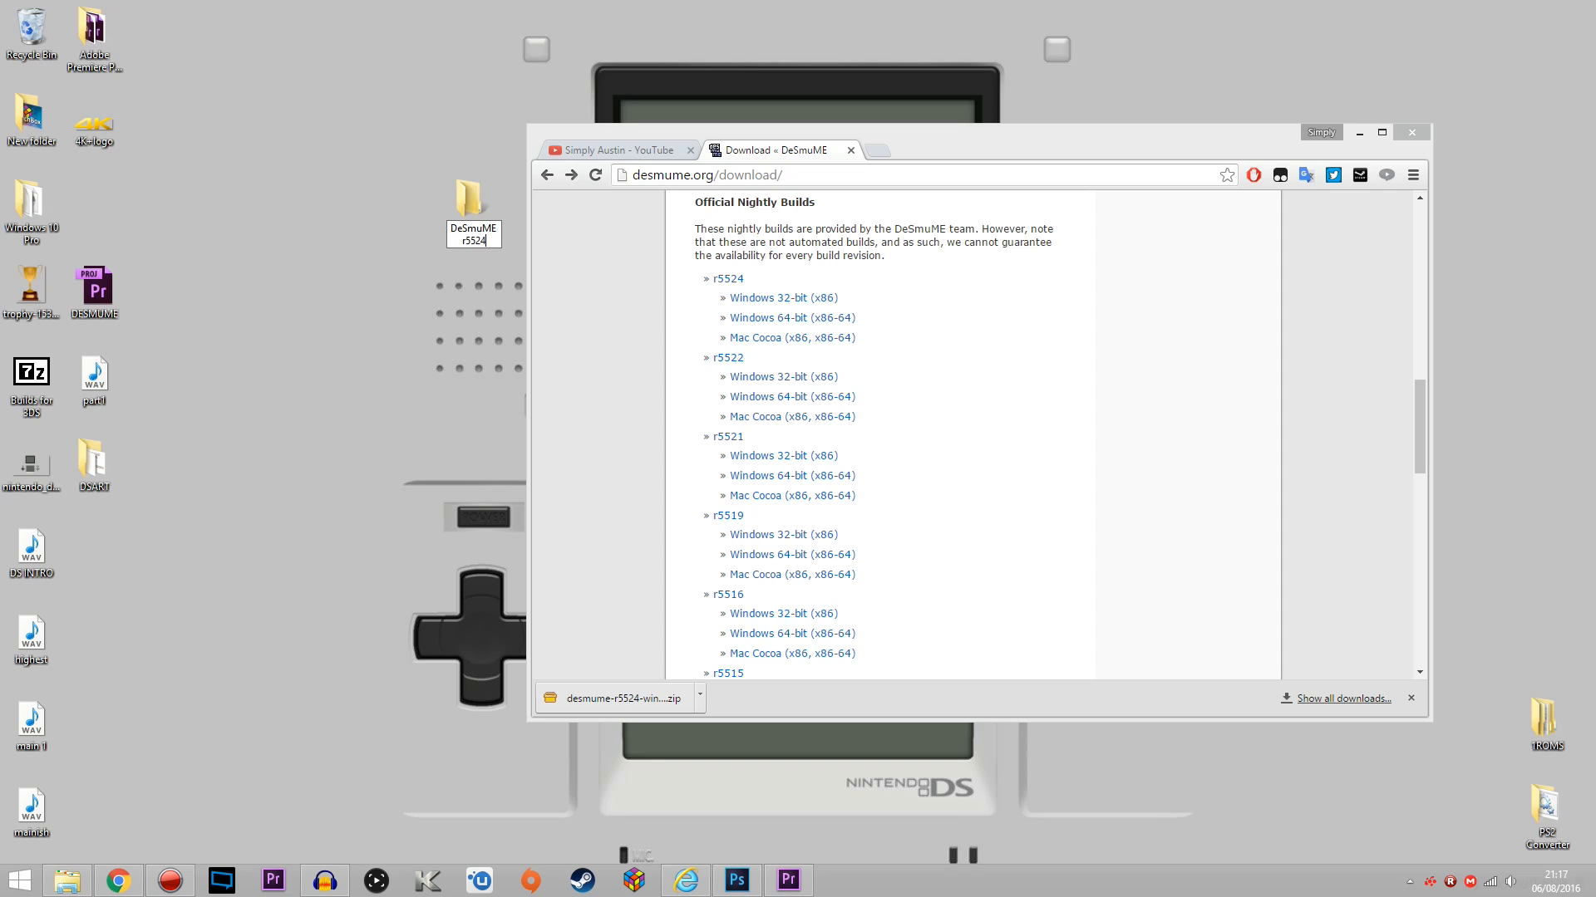
key("Return")
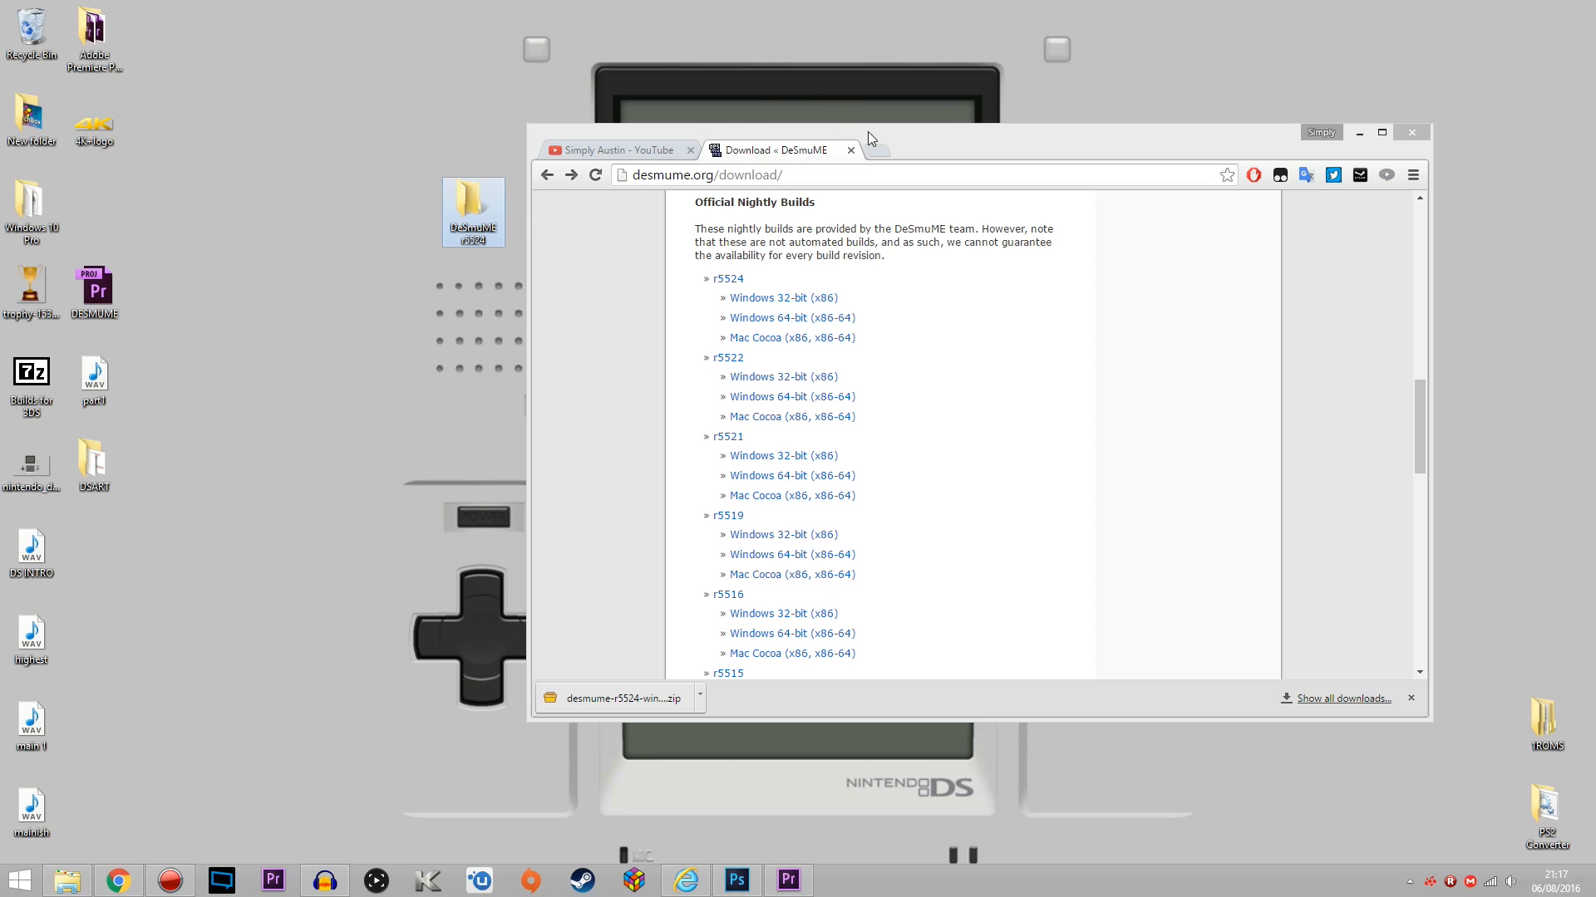
- Move the browser window away from the "DeSmuME r5524" desktop folder and open that folder
left_click_drag(901, 131, 998, 131)
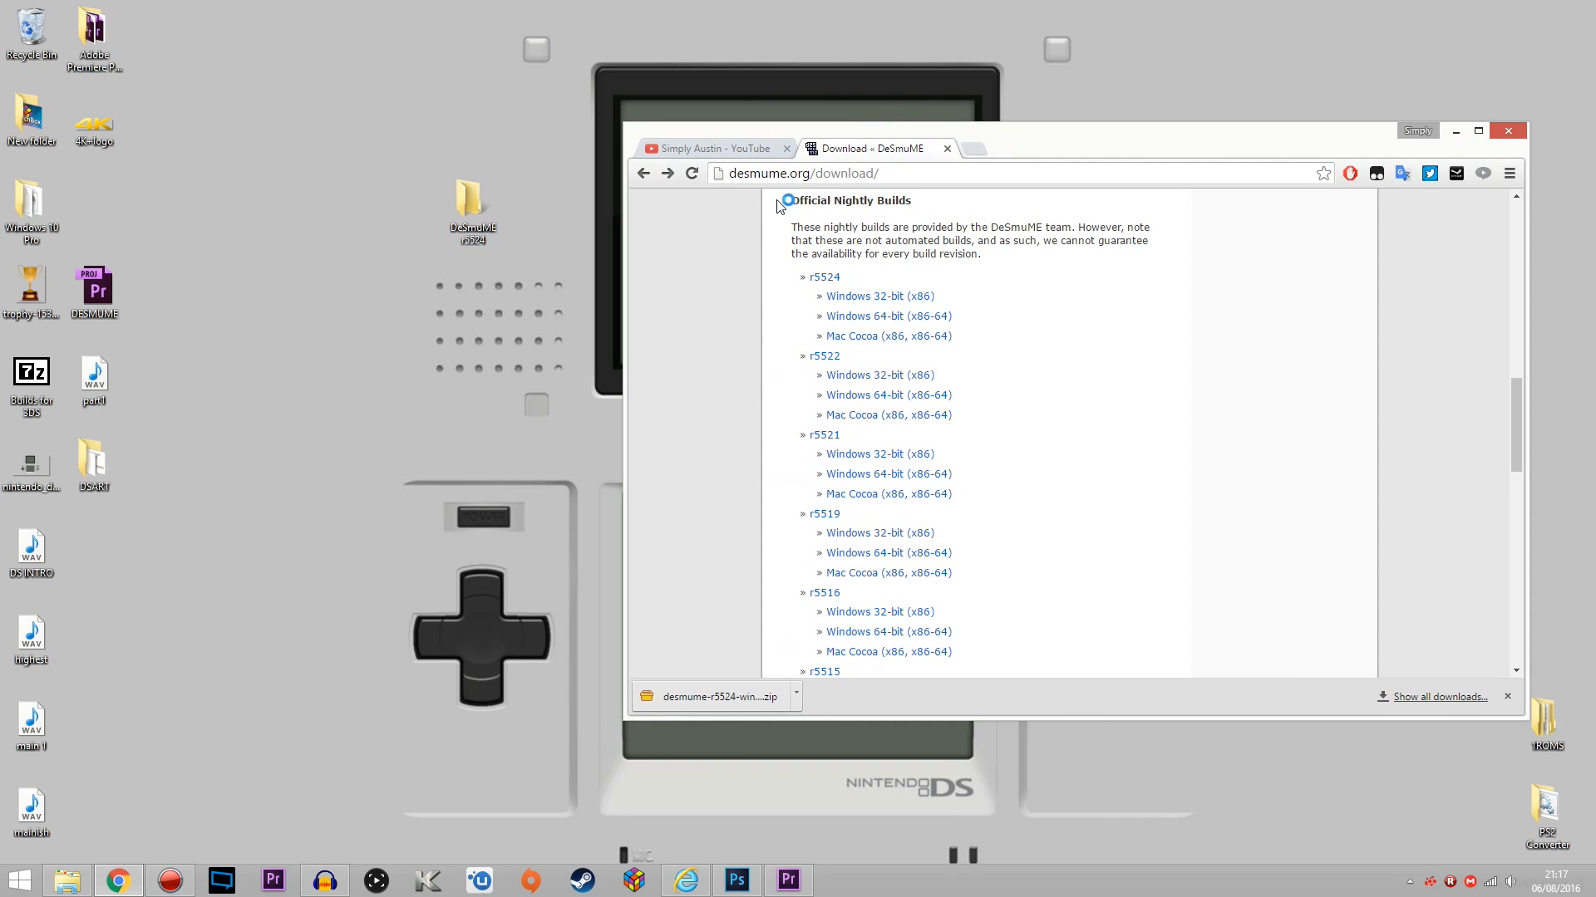
double_click(464, 214)
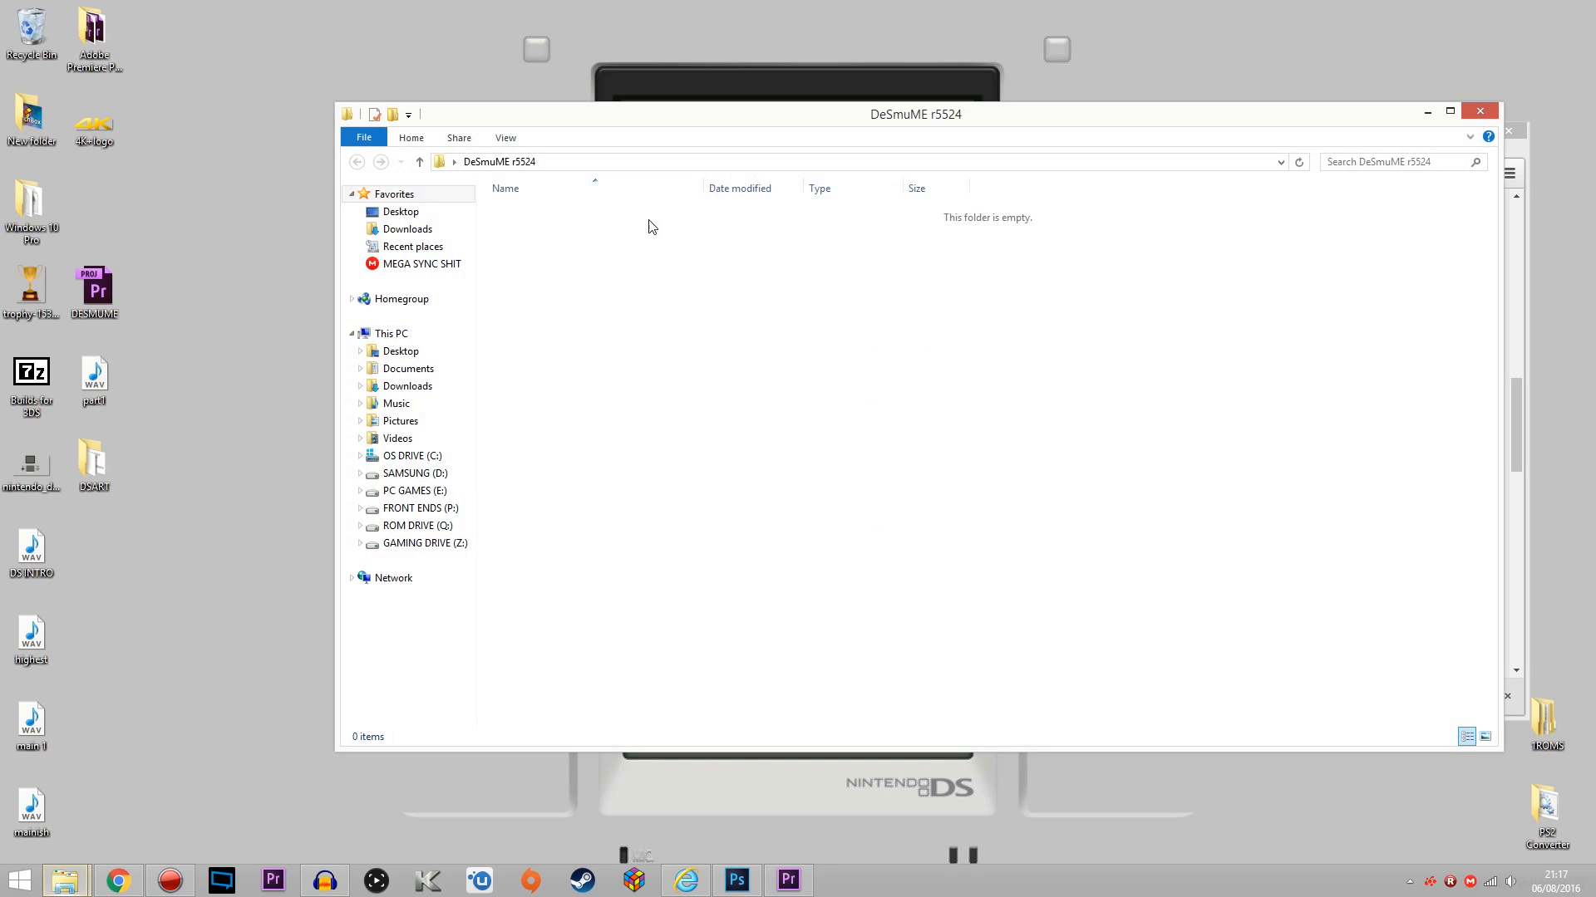
- Extract DeSmuME_r5524_x64.exe from the downloaded zip into the "DeSmuME r5524" folder, then close the archive and minimize the browser
left_click_drag(856, 120, 509, 166)
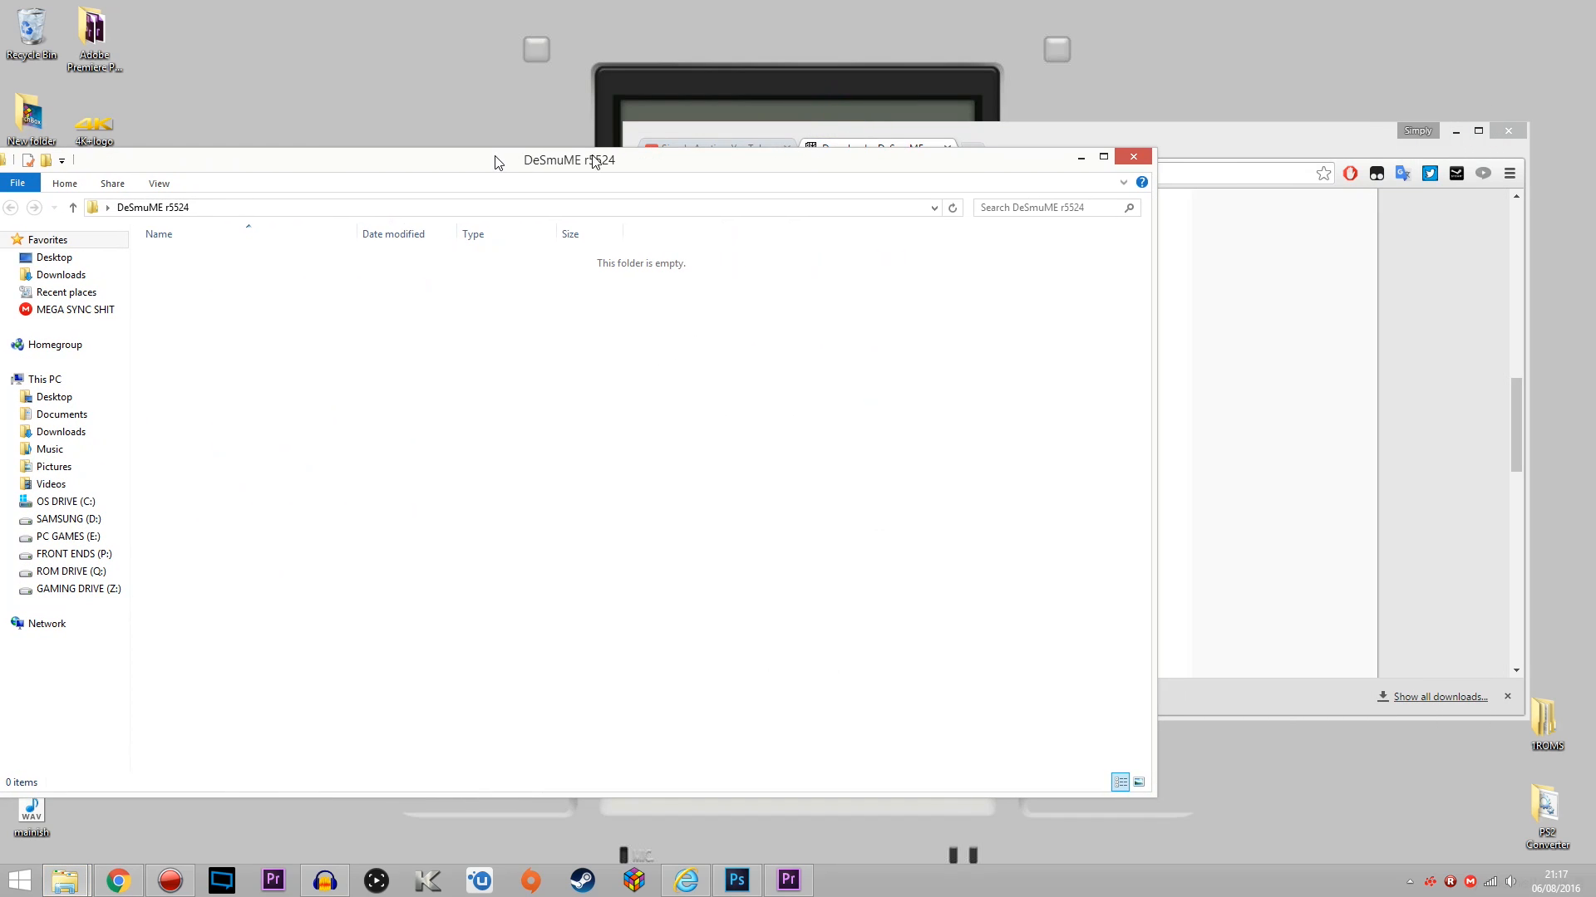
left_click(1227, 145)
left_click(732, 700)
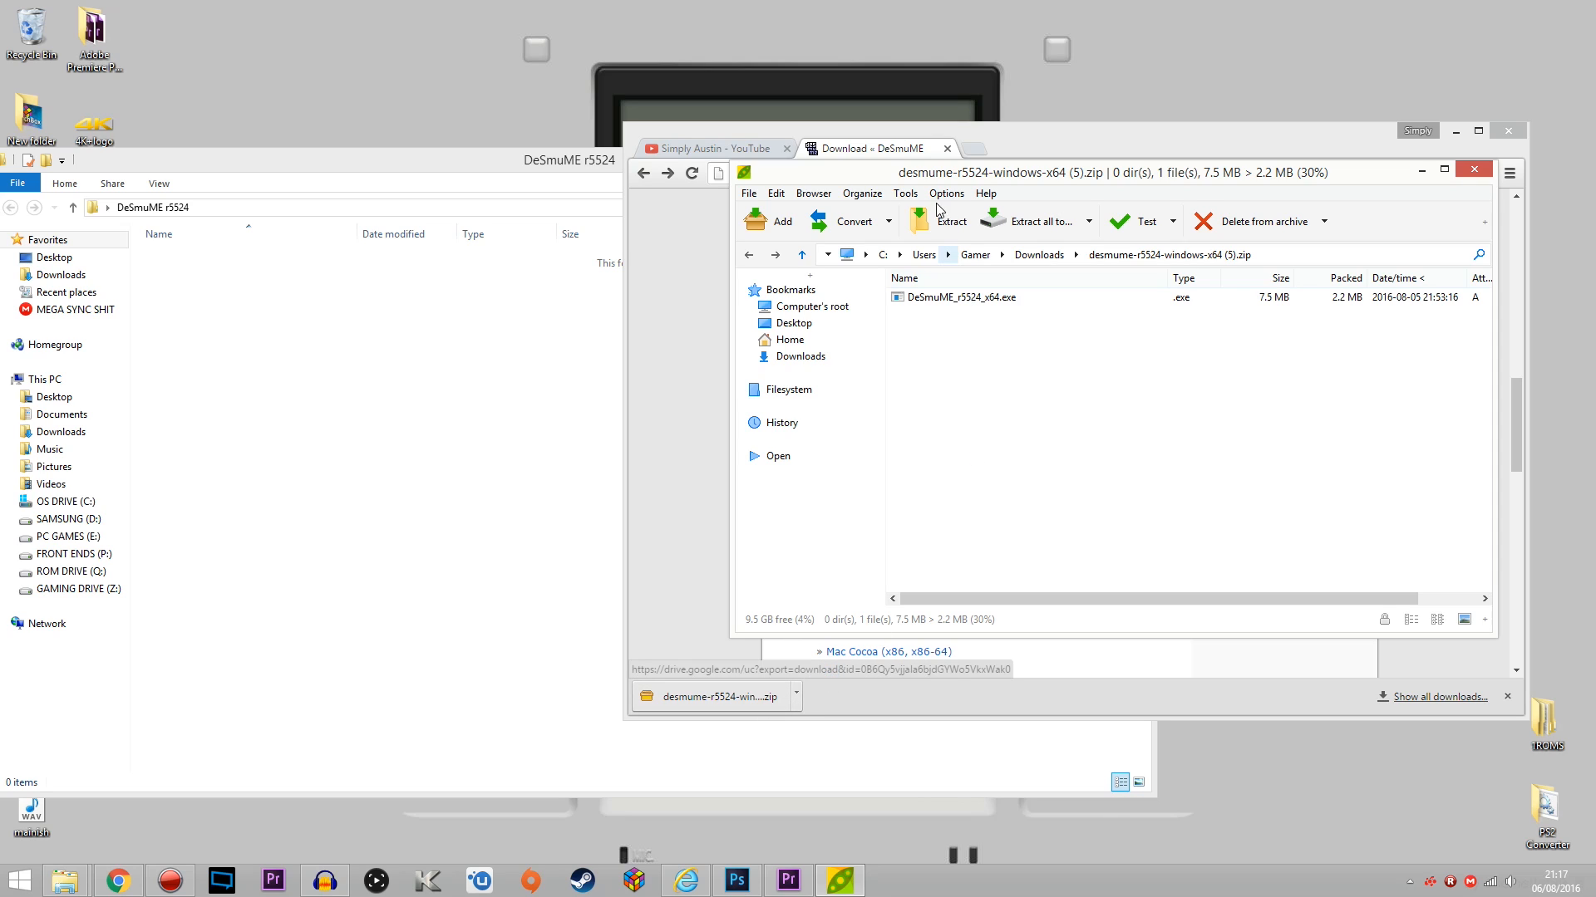
left_click_drag(913, 175, 955, 179)
left_click_drag(993, 297, 294, 334)
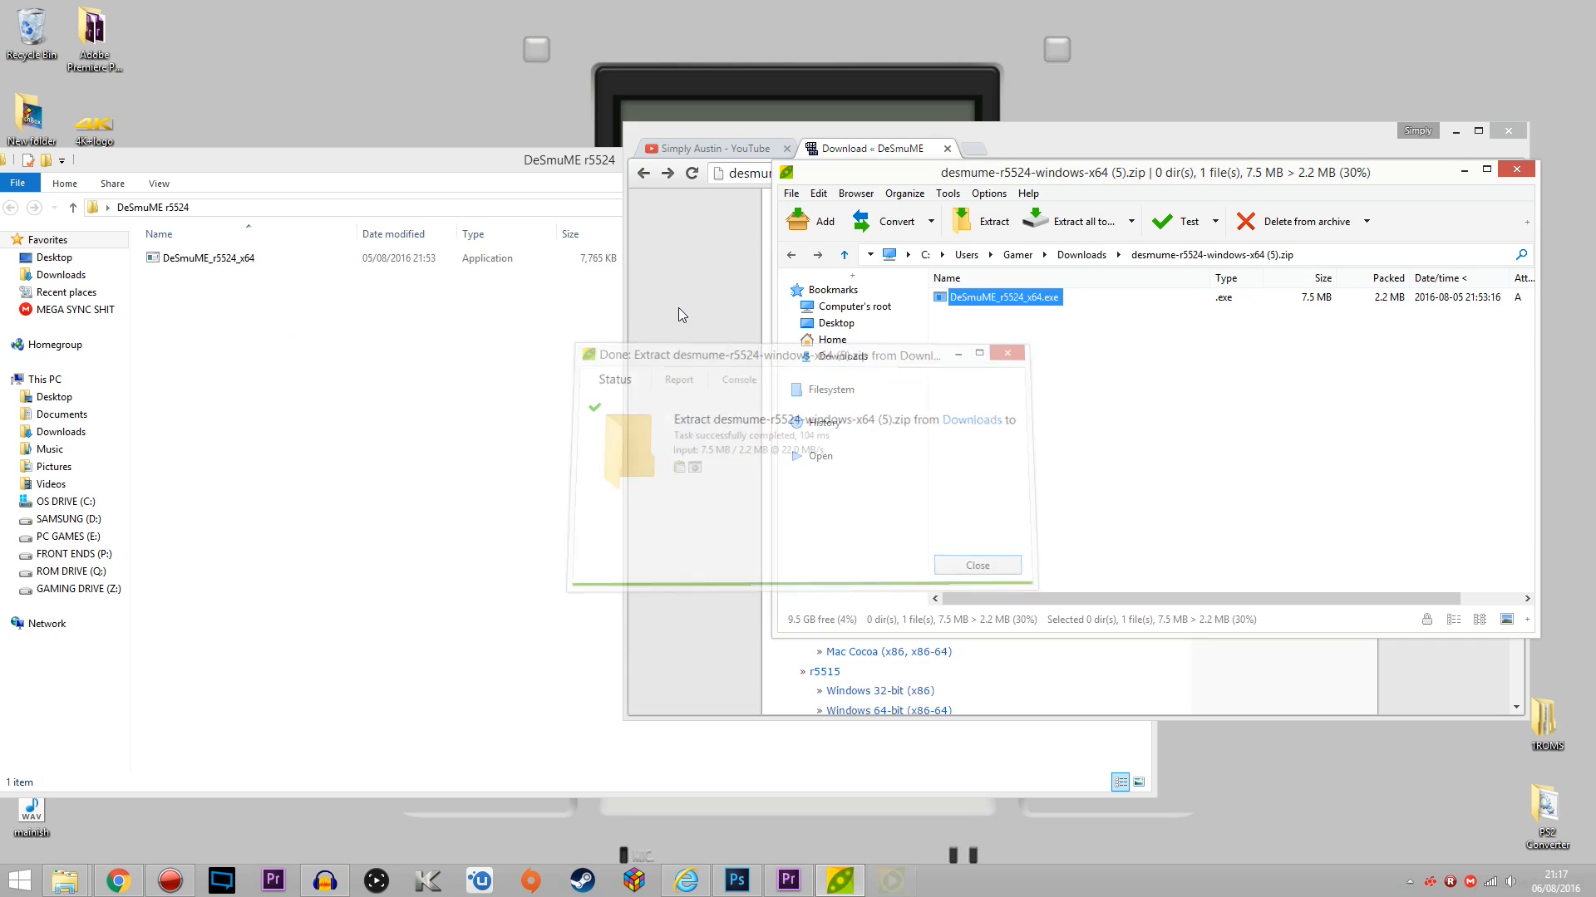
left_click(1516, 170)
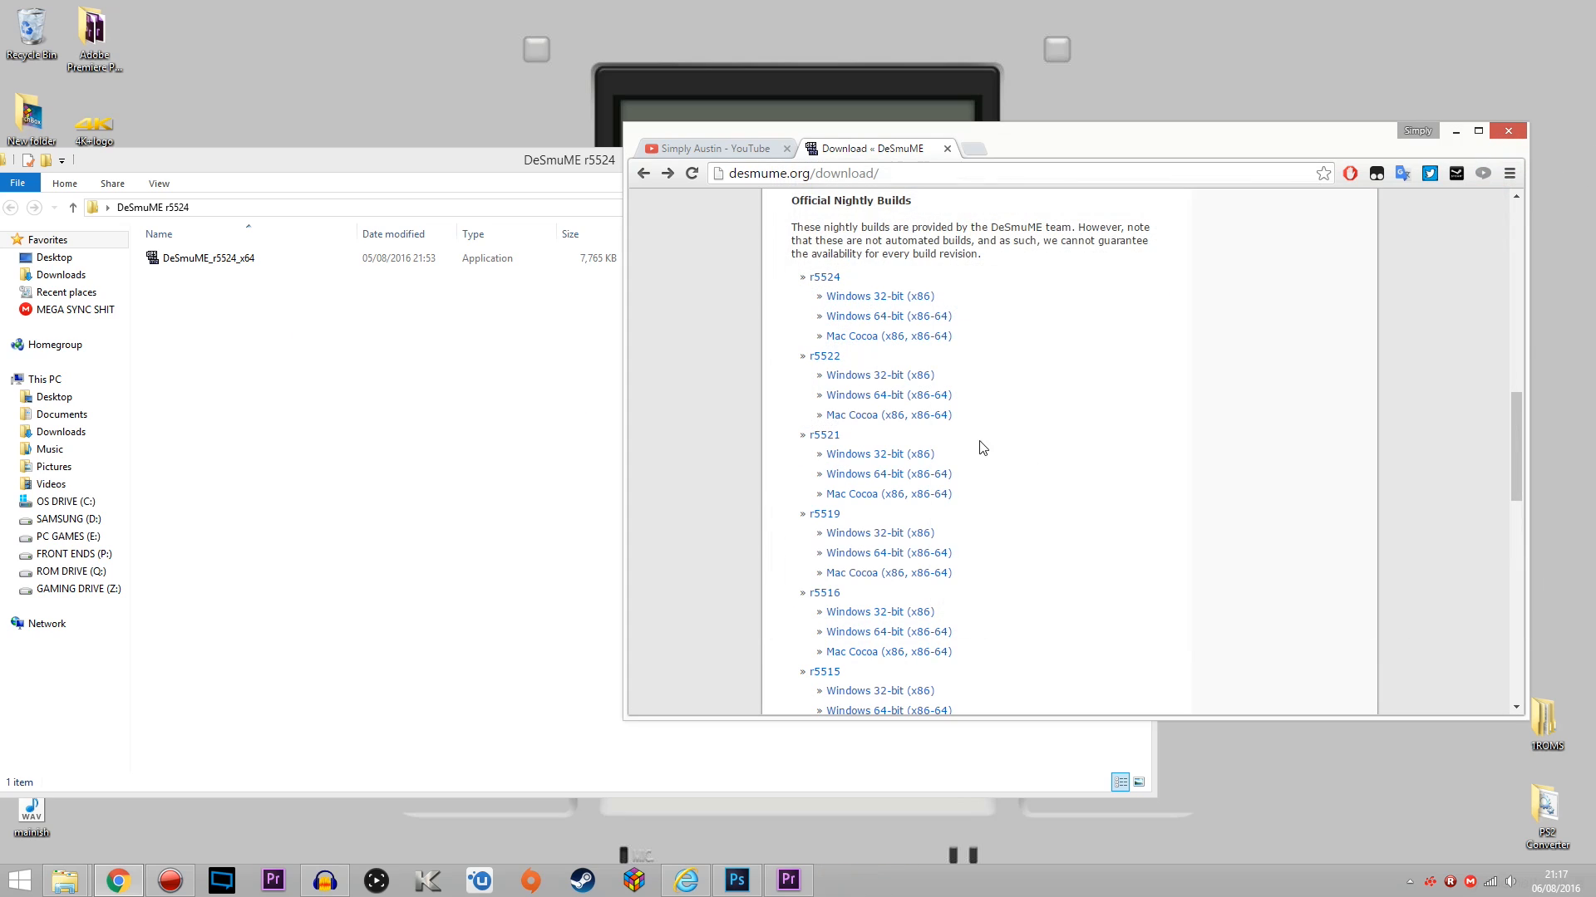
left_click(1455, 131)
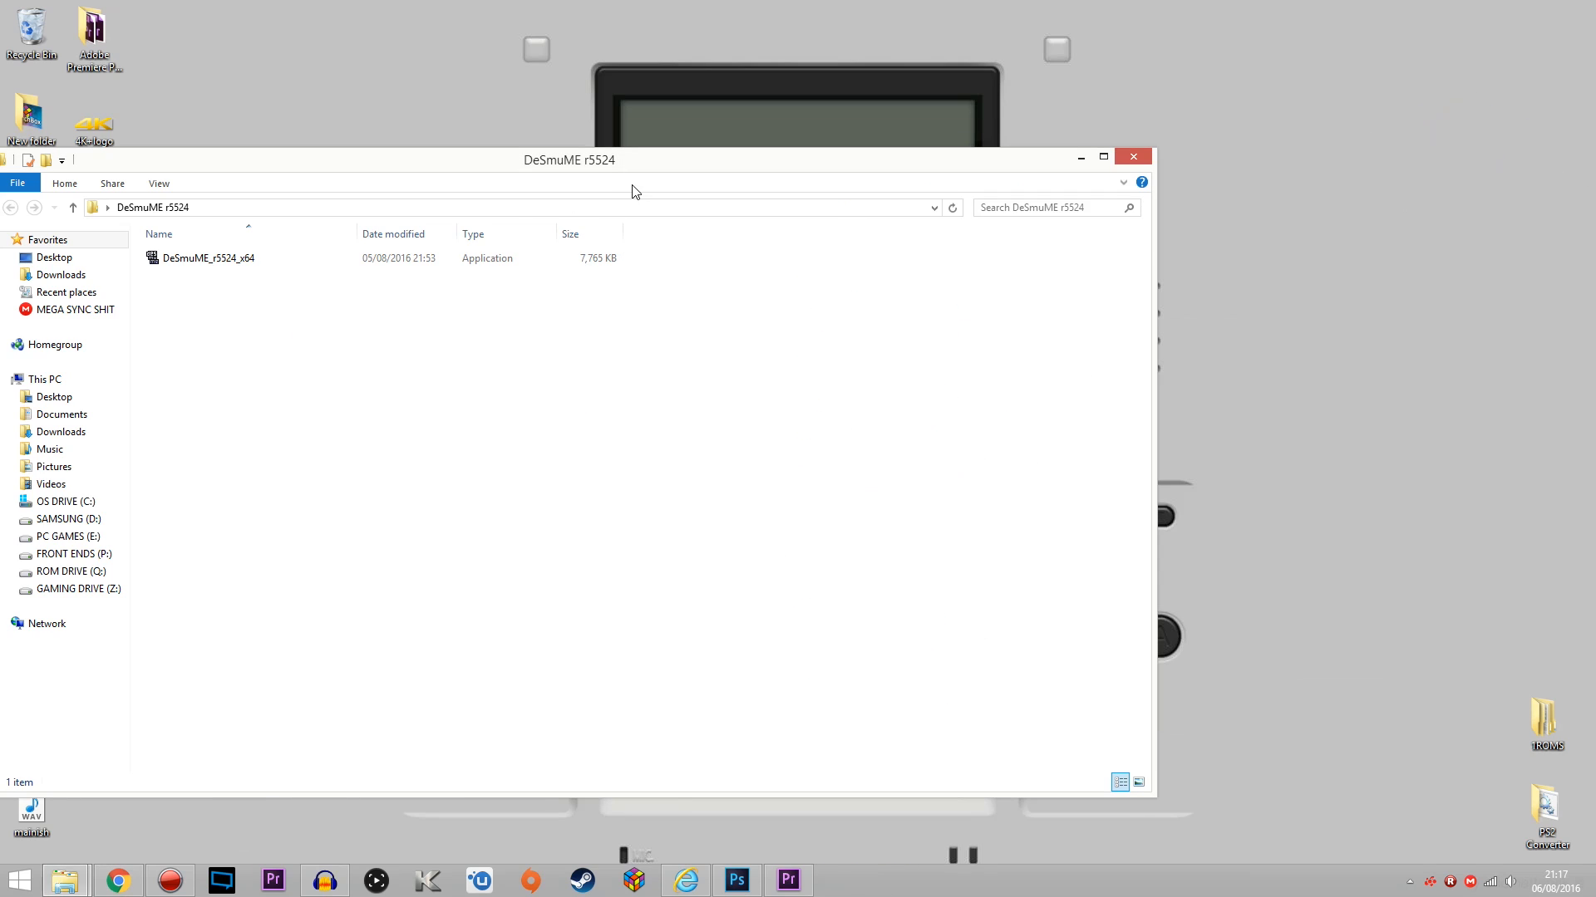
- Maximize the folder window and have DeSmuME_r5524_x64 run as an administrator through its compatibility properties
double_click(617, 161)
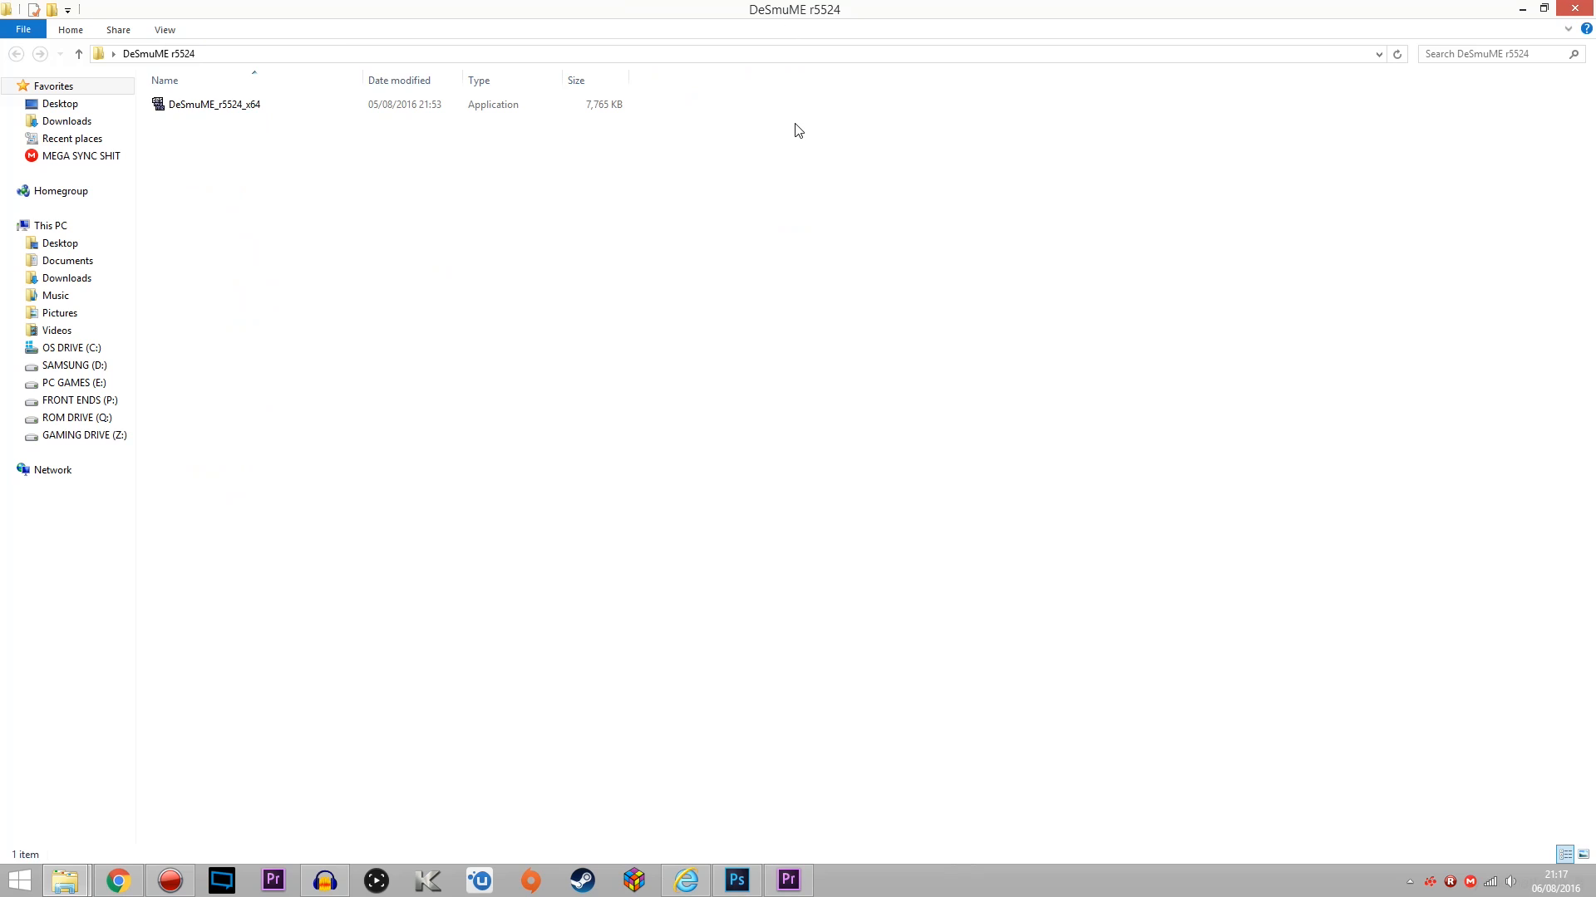
right_click(191, 110)
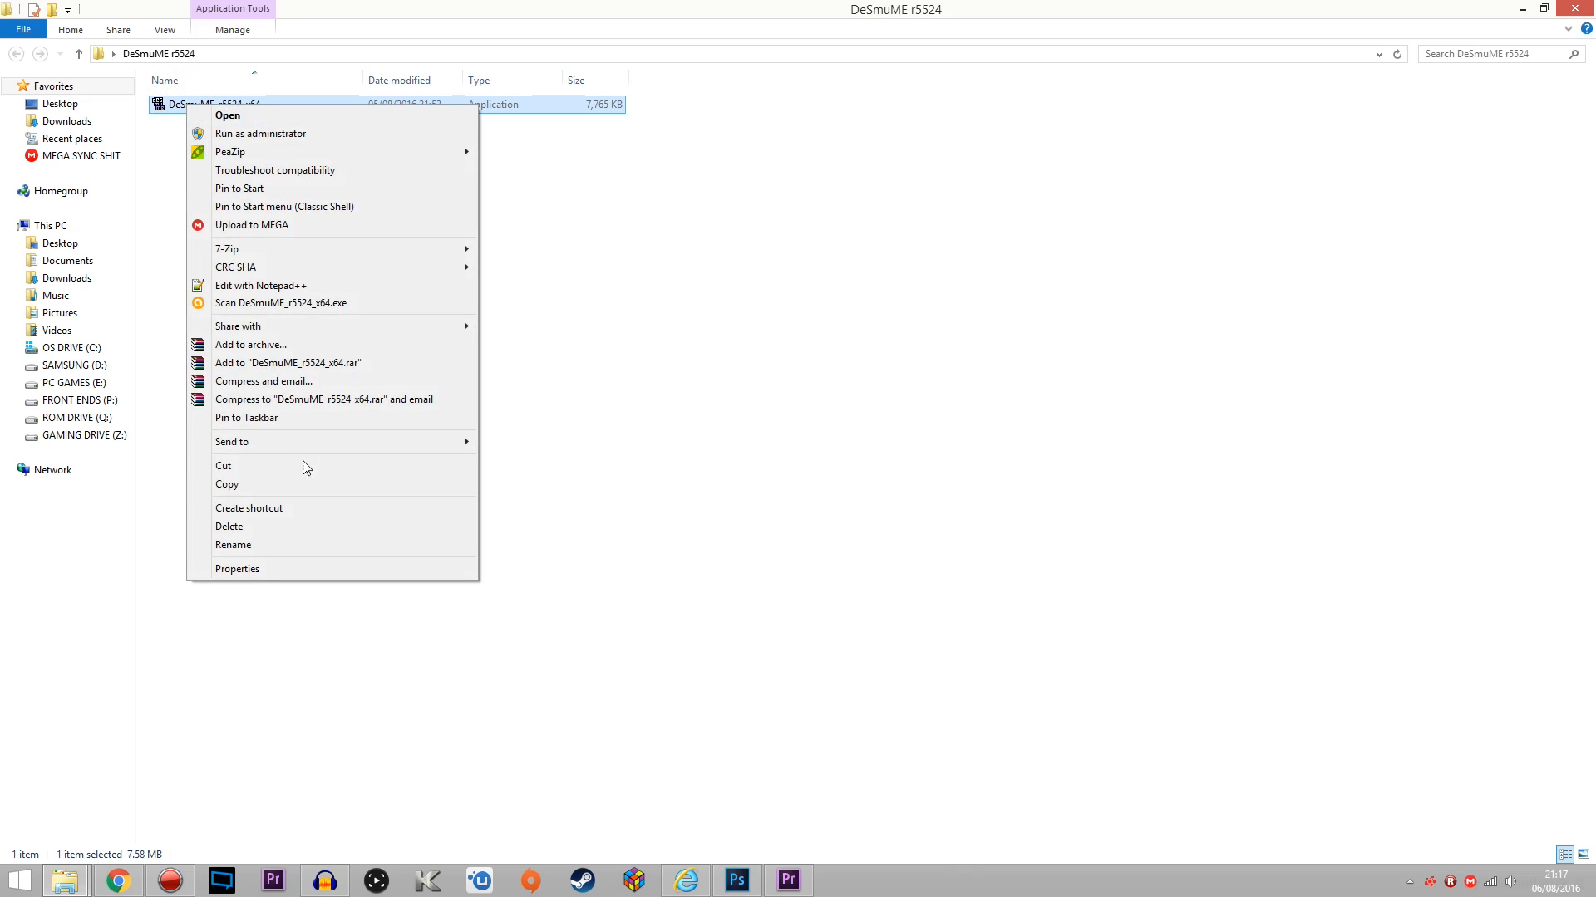
left_click(299, 565)
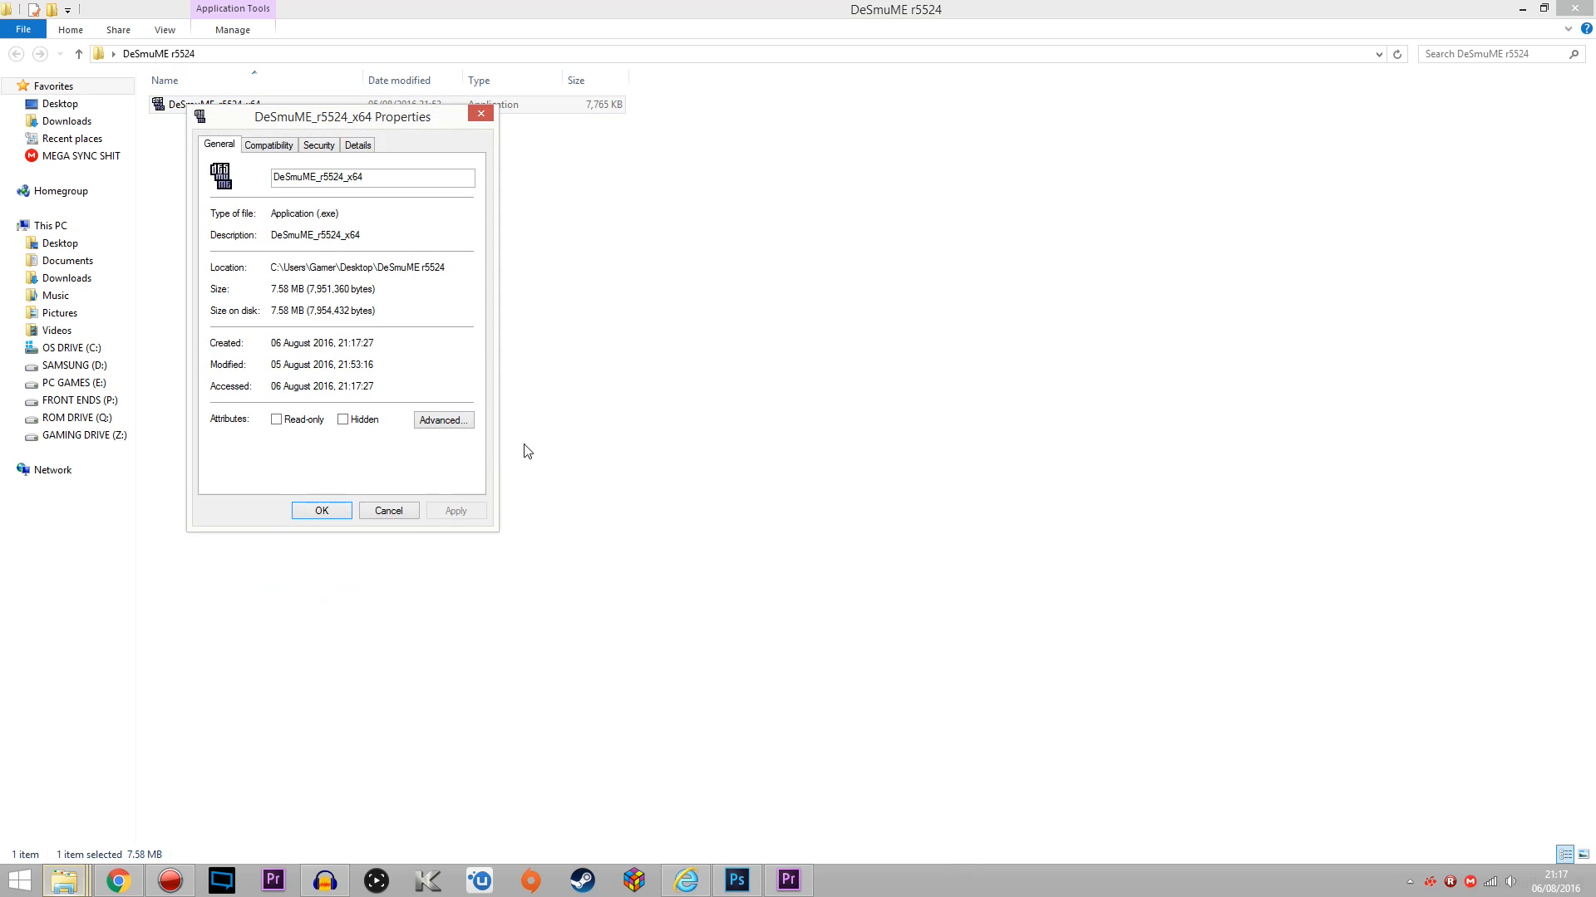
left_click(277, 155)
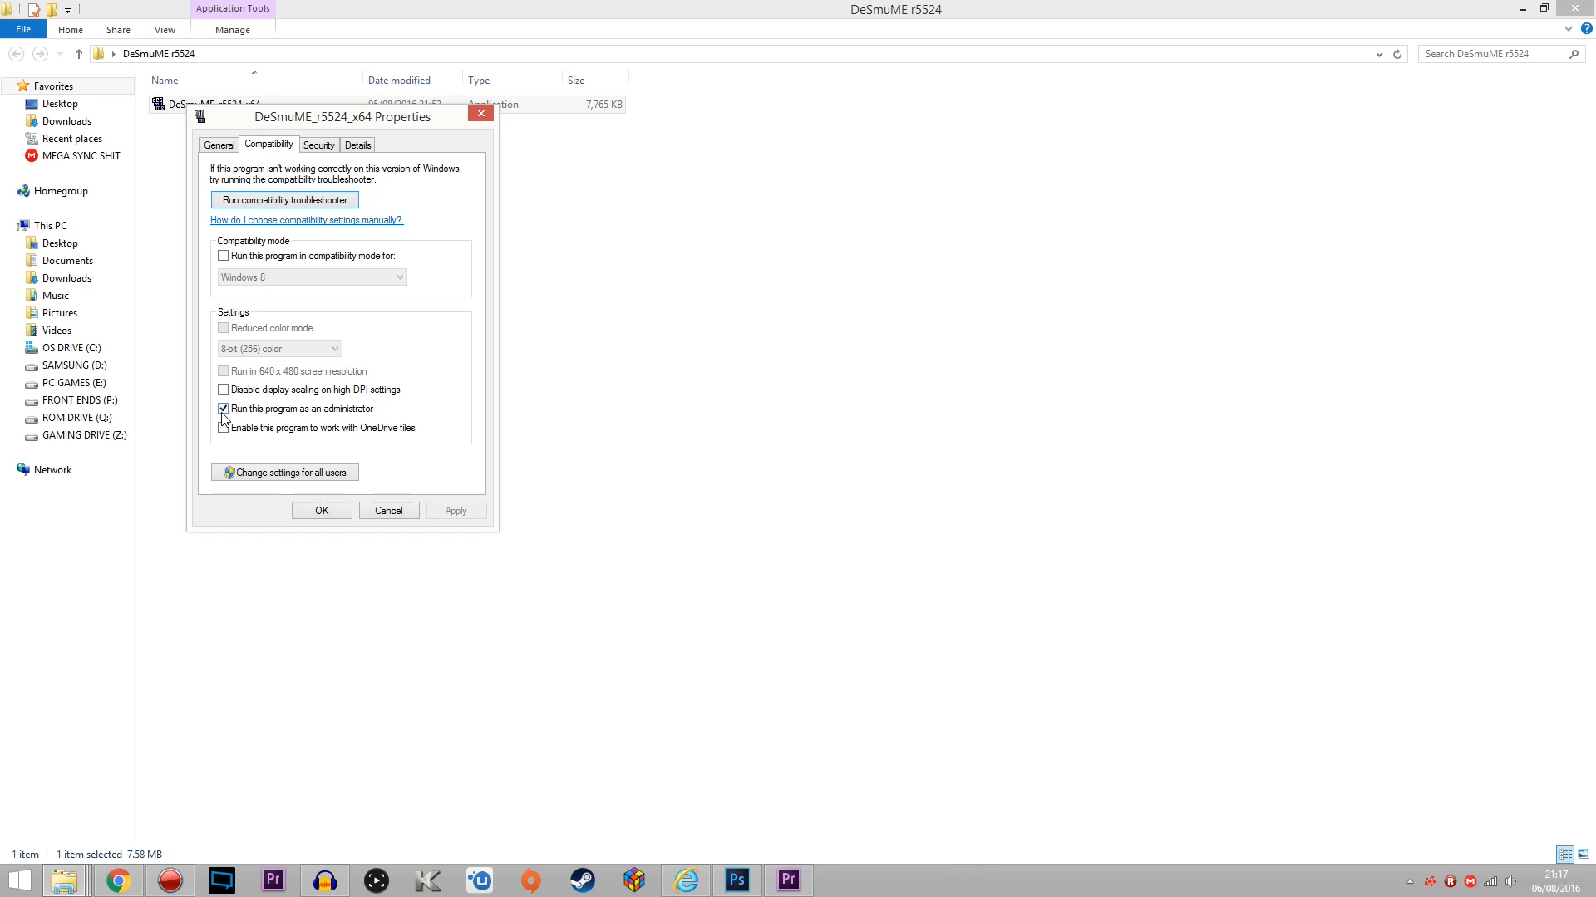
left_click_drag(324, 121, 722, 131)
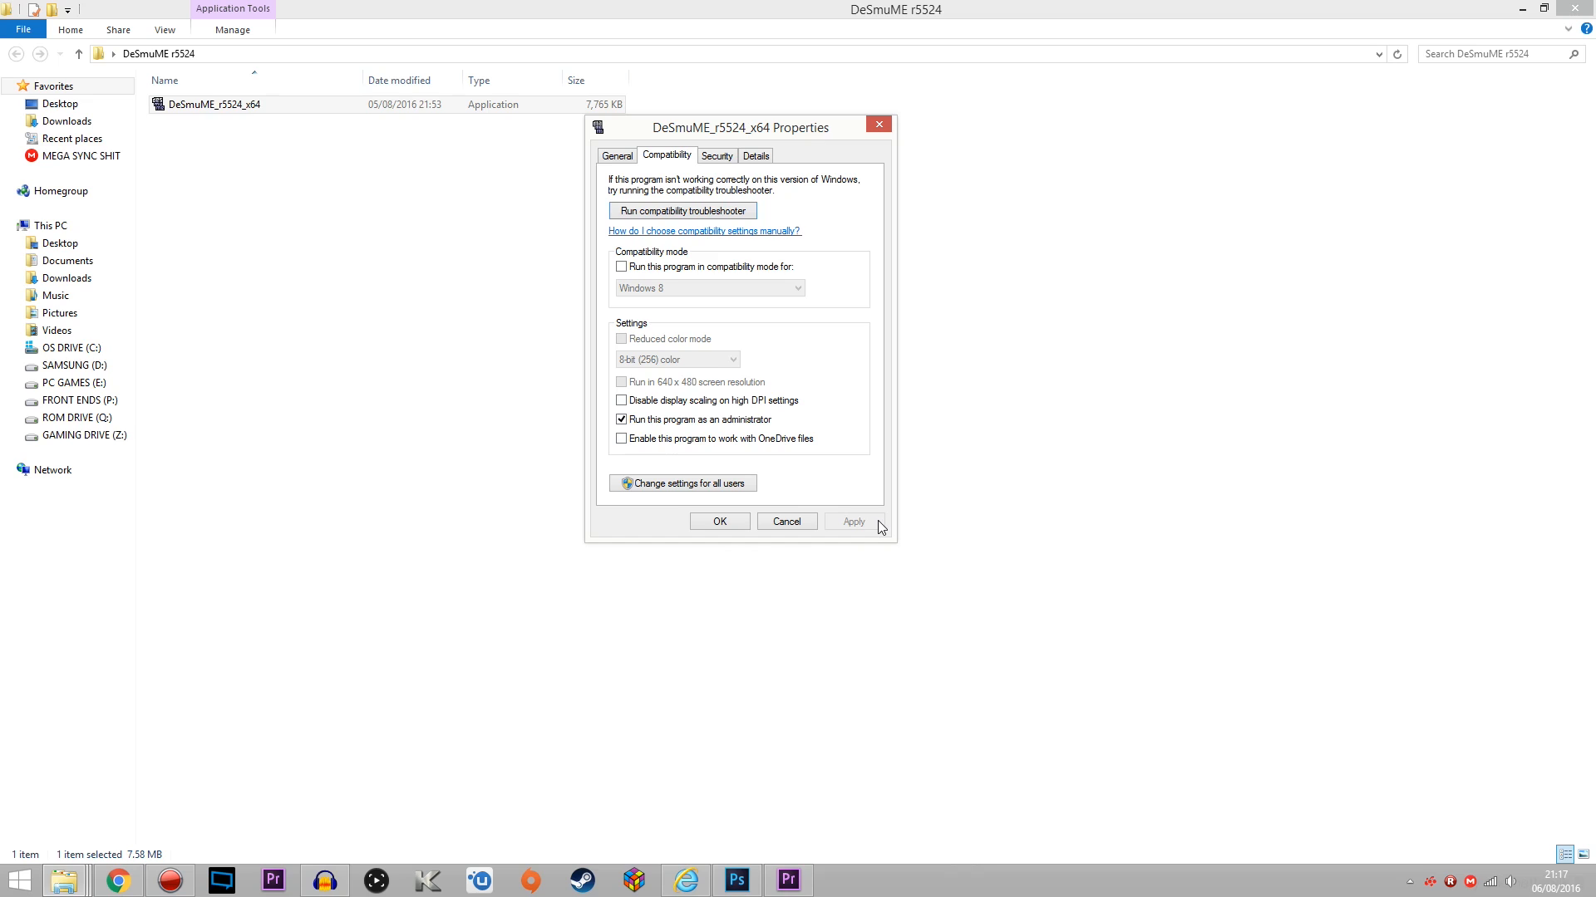
left_click(735, 527)
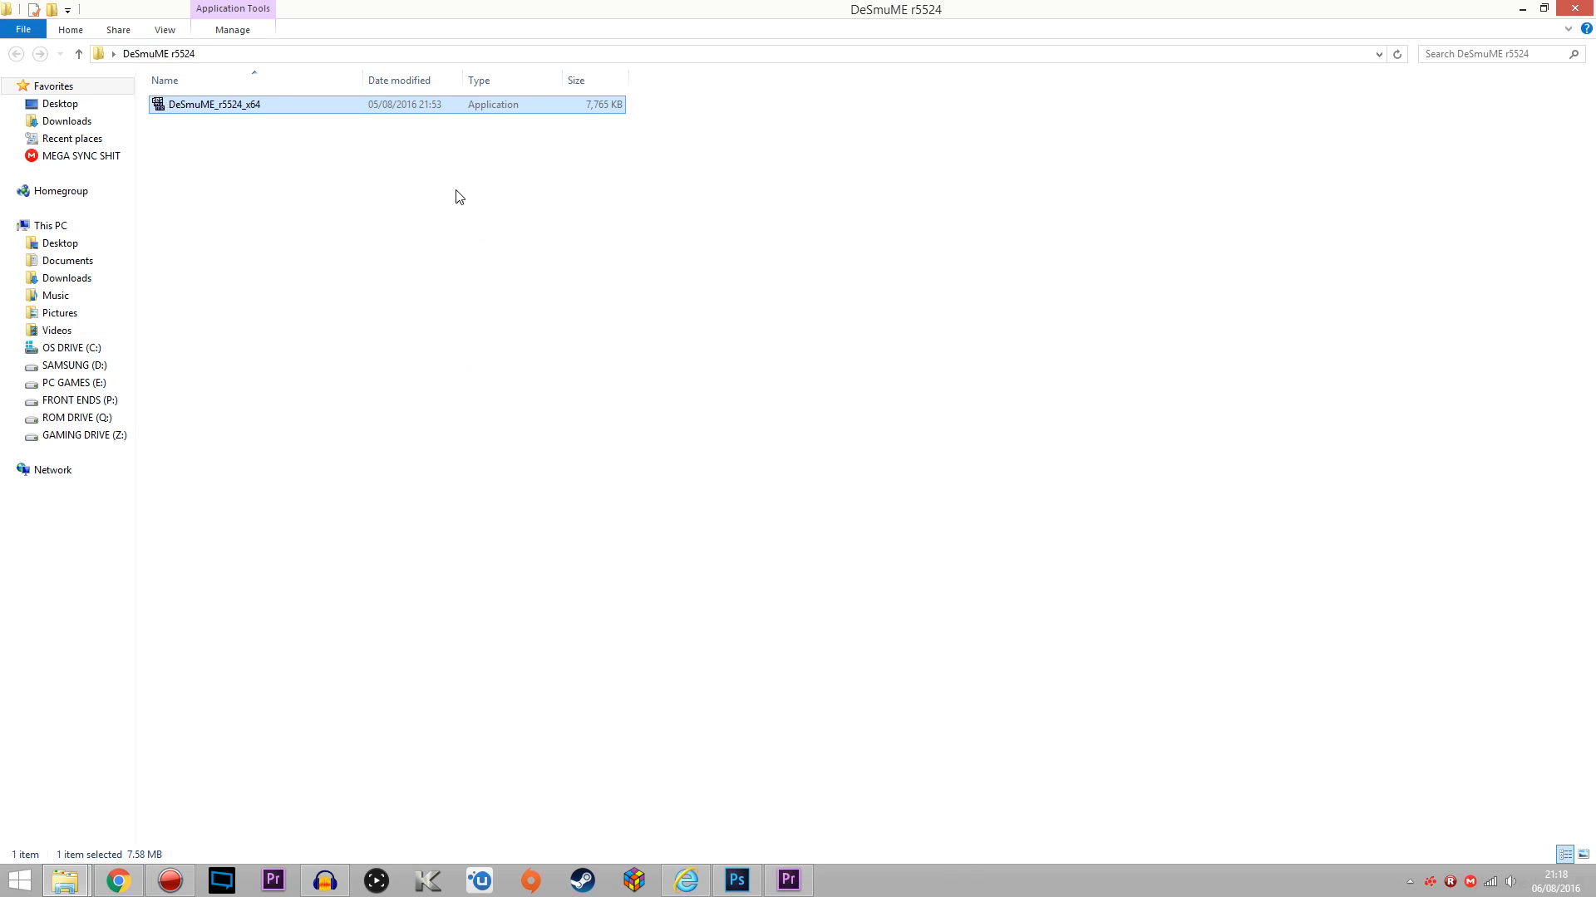
- Launch DeSmuME_r5524_x64 and arrange its console window beside an enlarged emulator window
double_click(230, 106)
left_click(870, 472)
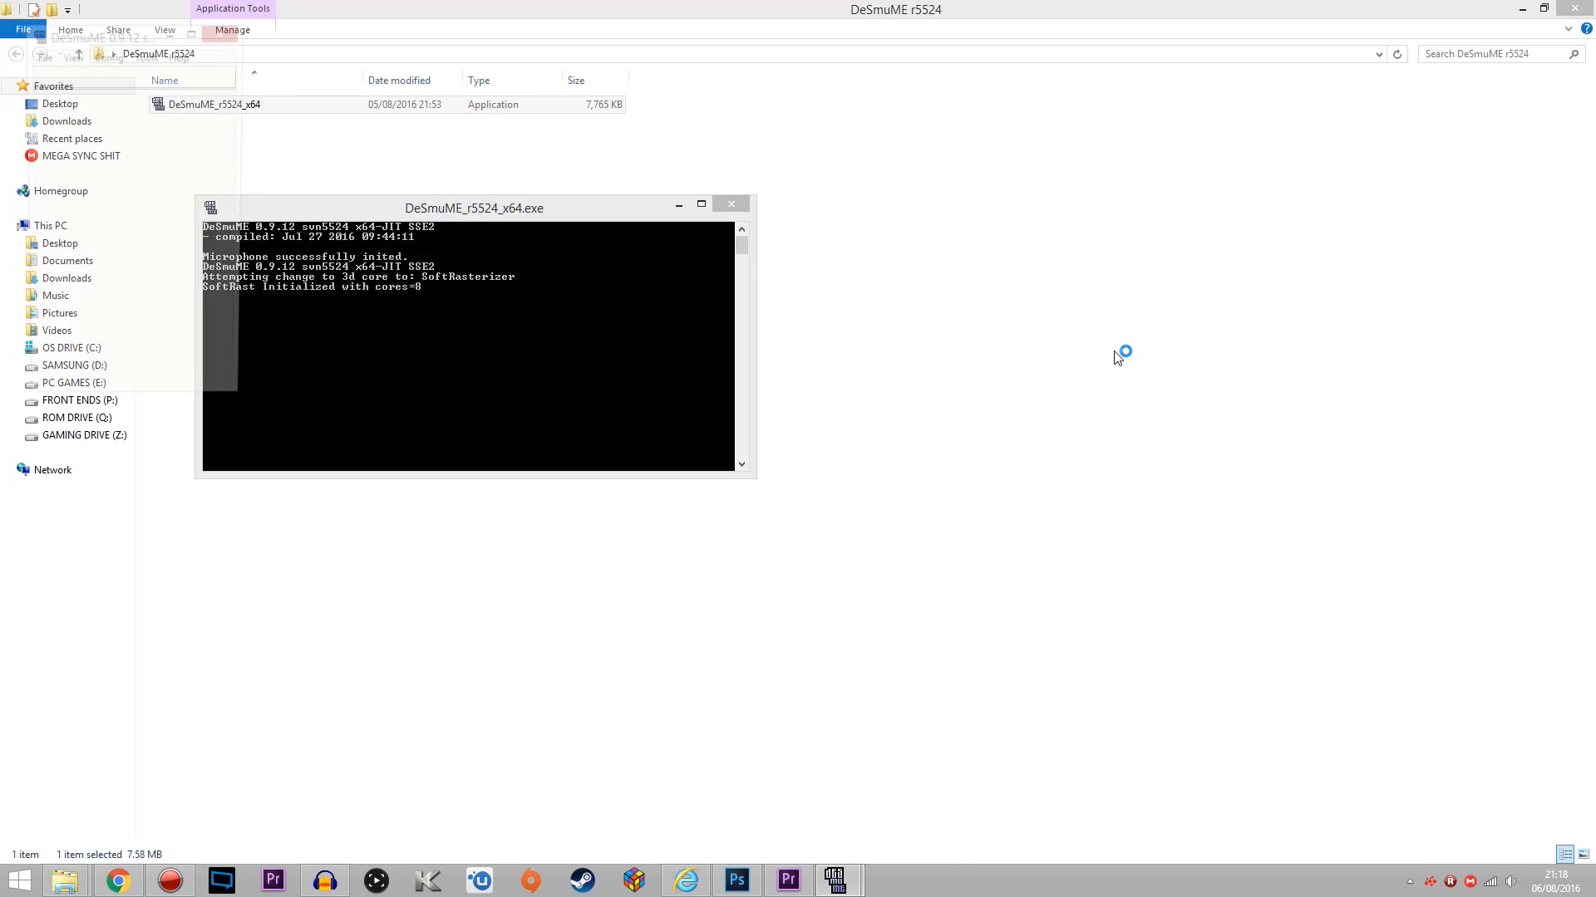
left_click_drag(123, 31, 1083, 169)
left_click_drag(444, 209, 557, 236)
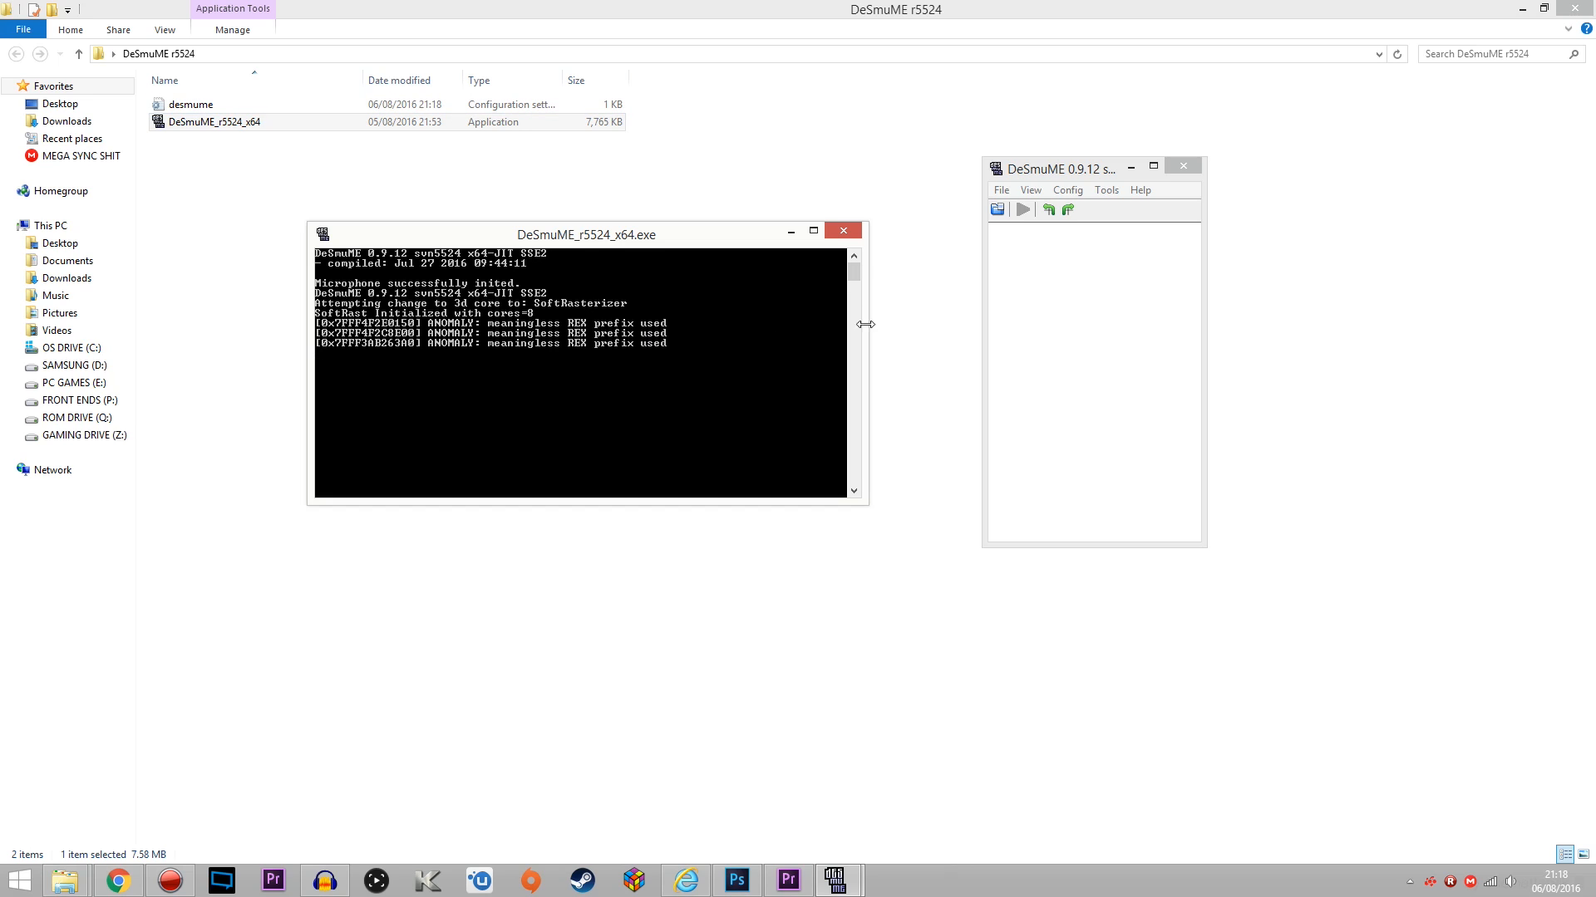
left_click_drag(744, 236, 702, 197)
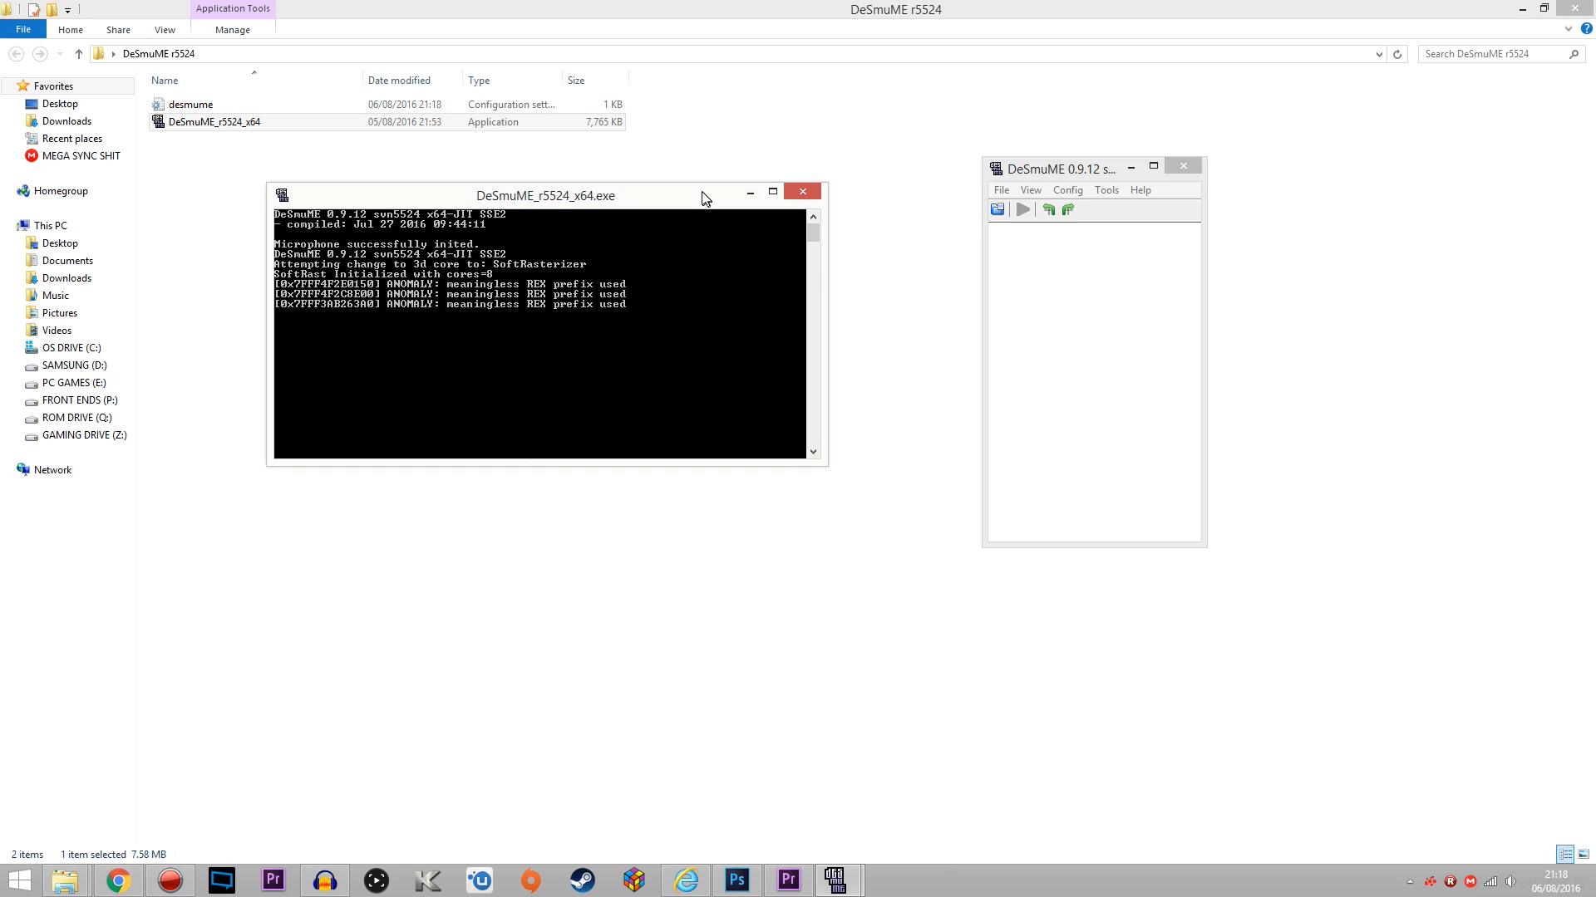
left_click_drag(1100, 167, 1001, 177)
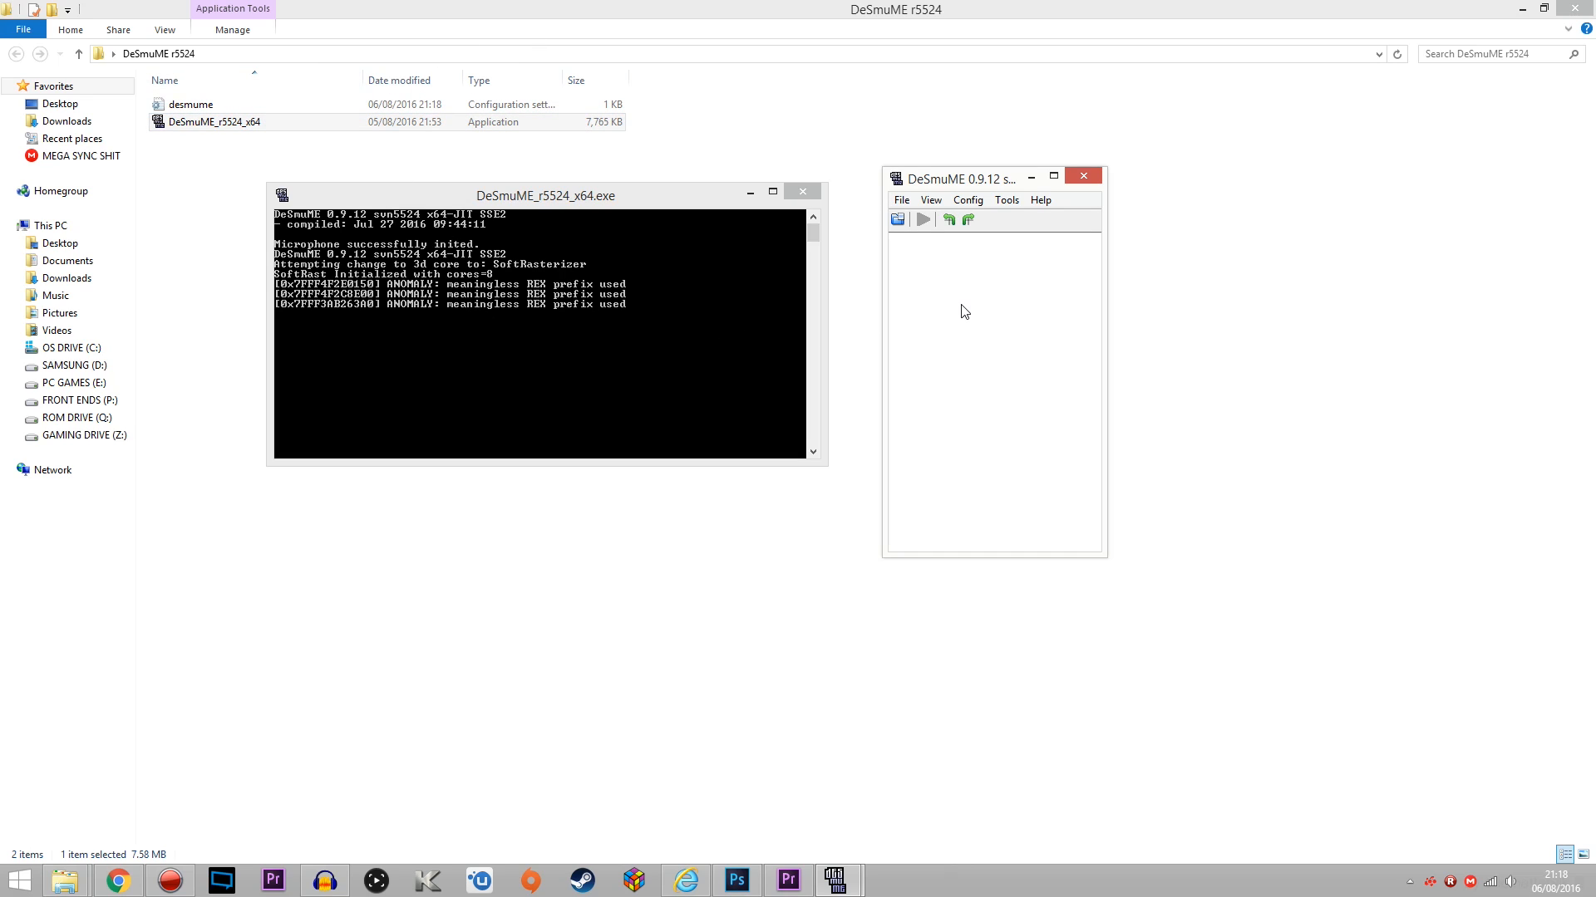
left_click_drag(972, 178, 983, 203)
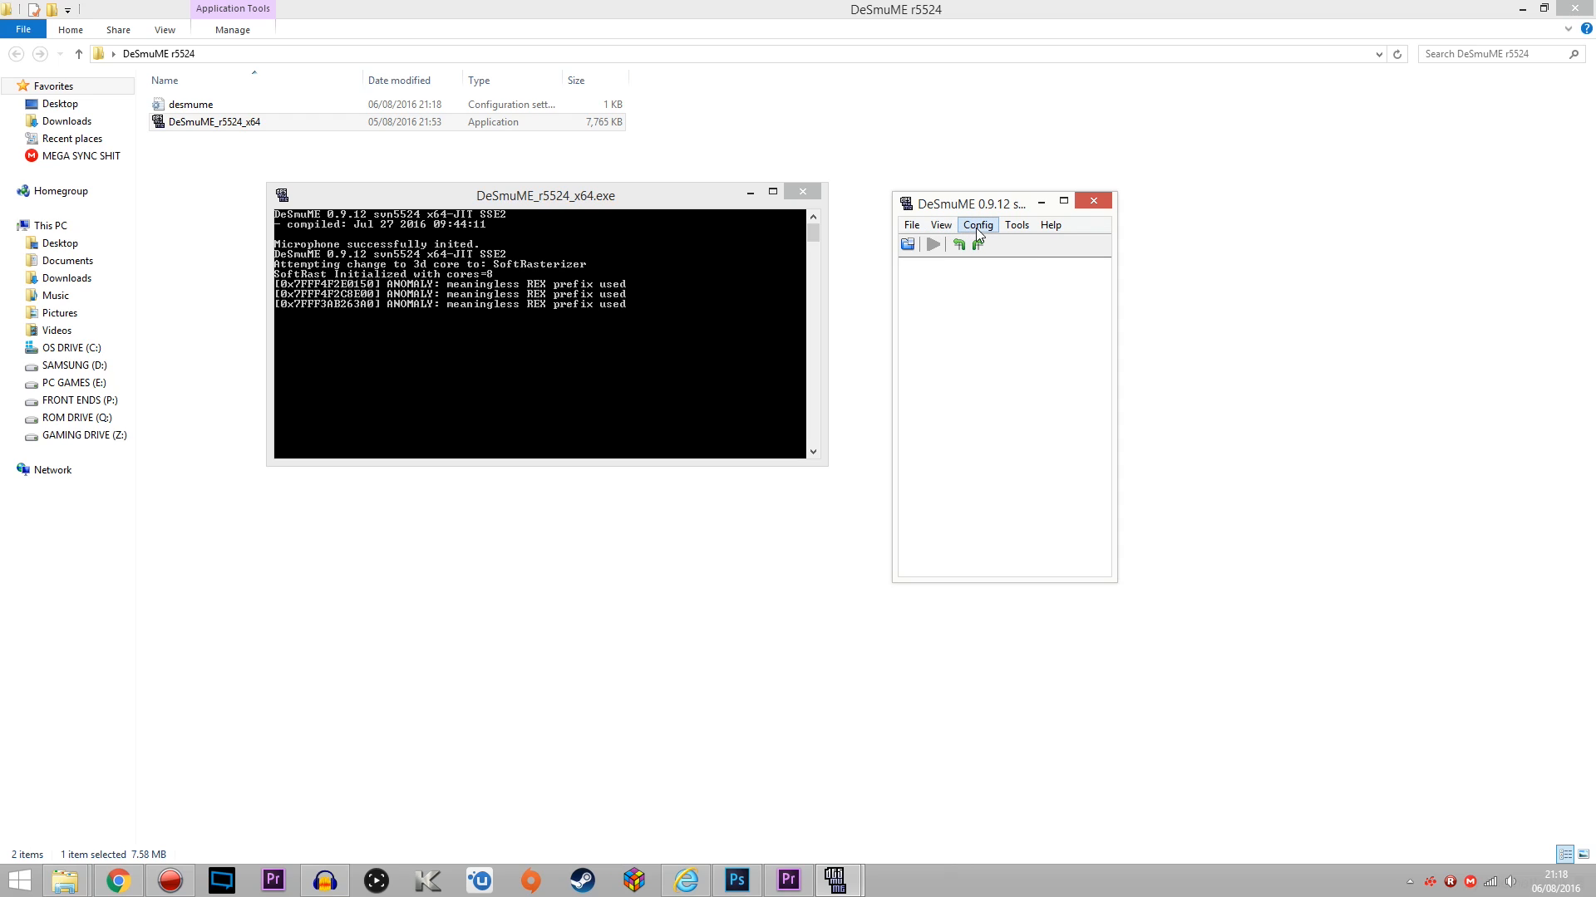
left_click_drag(1112, 583, 1271, 695)
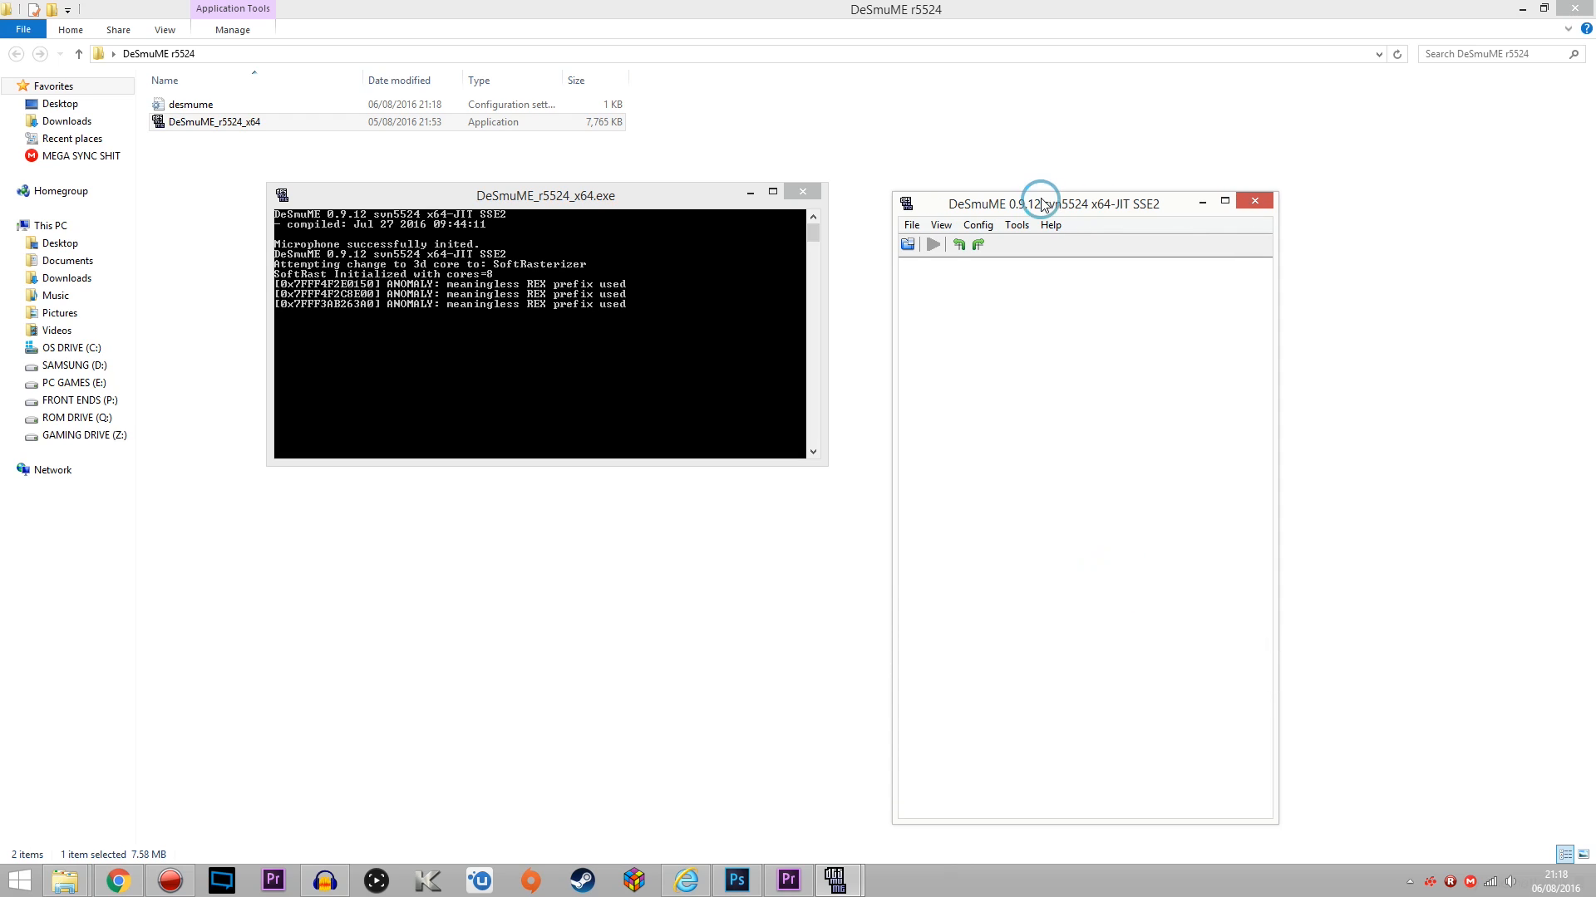
left_click_drag(1043, 204, 1024, 137)
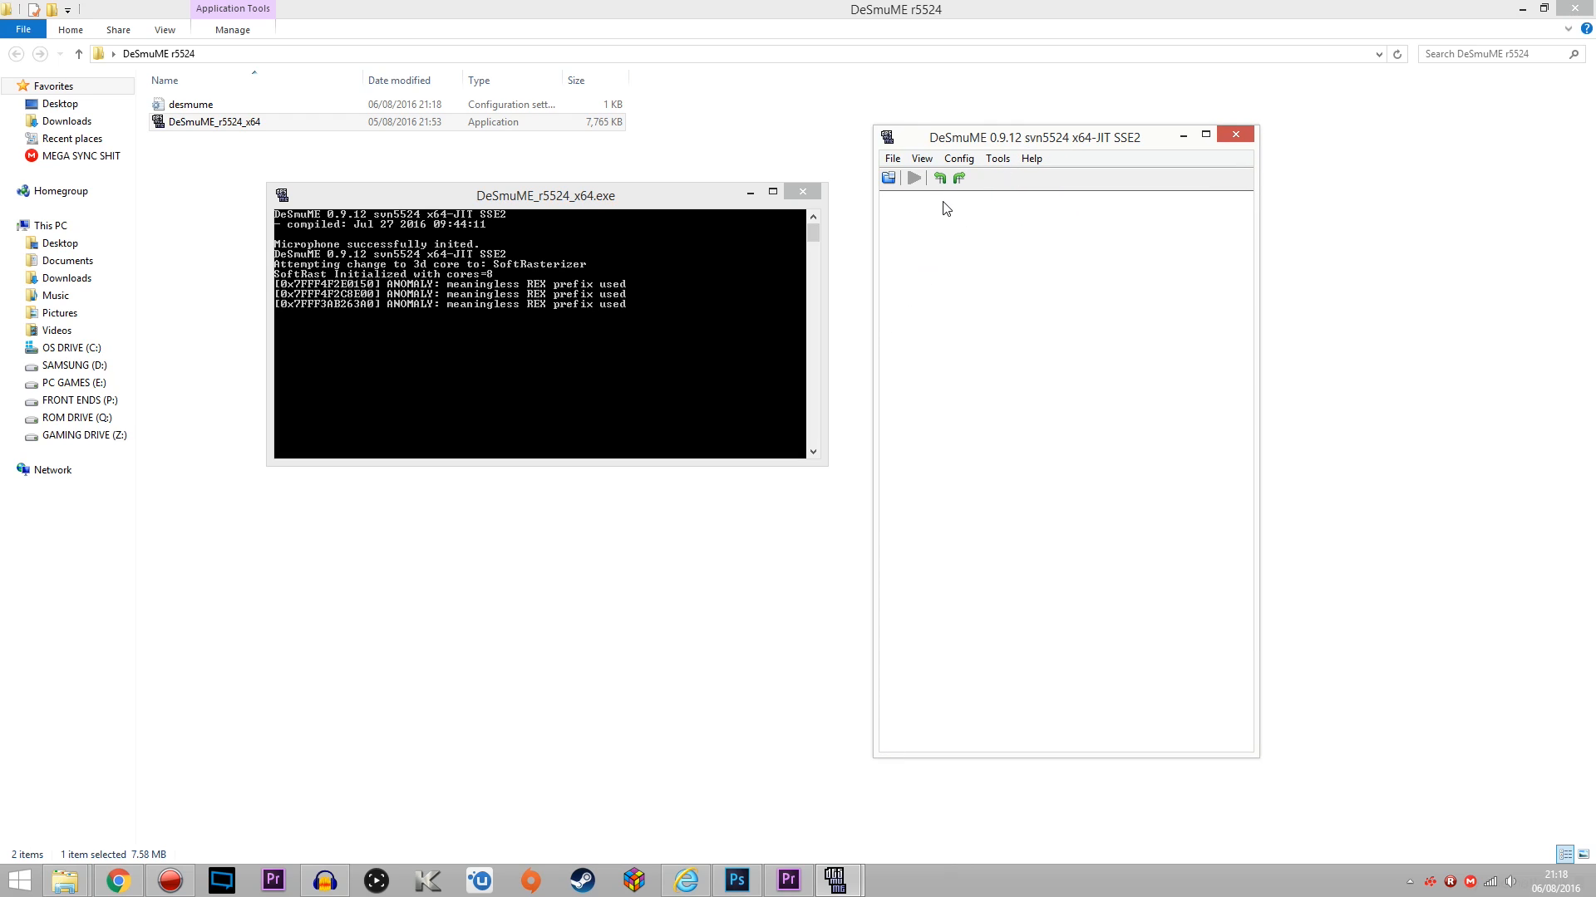
- In the emulation settings, disable Advanced Bus-Level Timing and enable the dynamic recompiler with block size 100
left_click(957, 158)
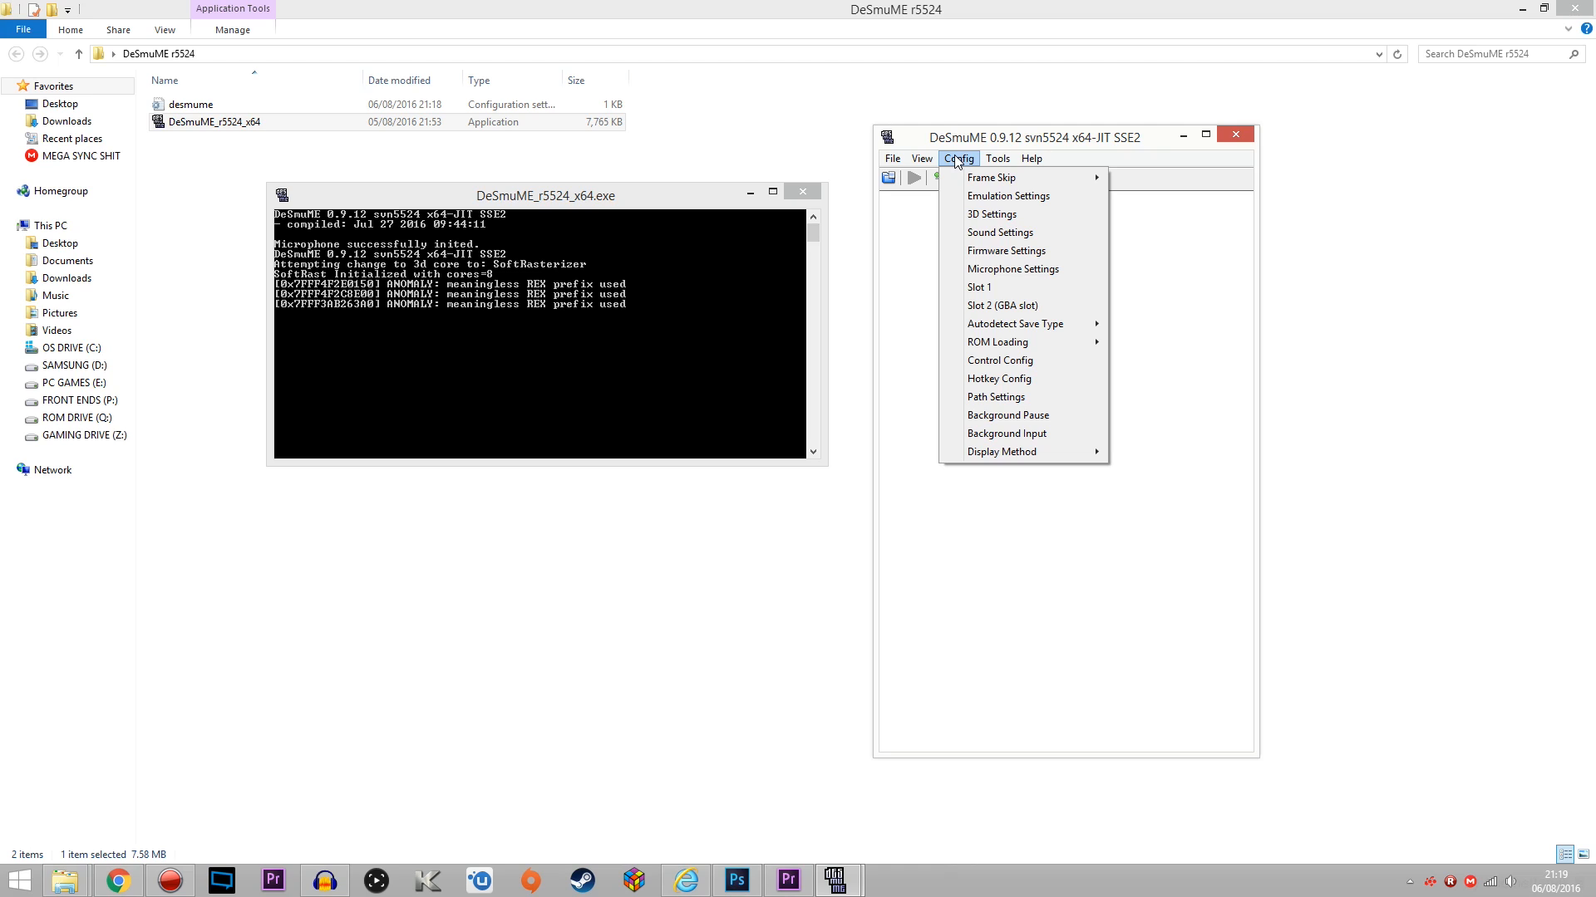
left_click(1009, 196)
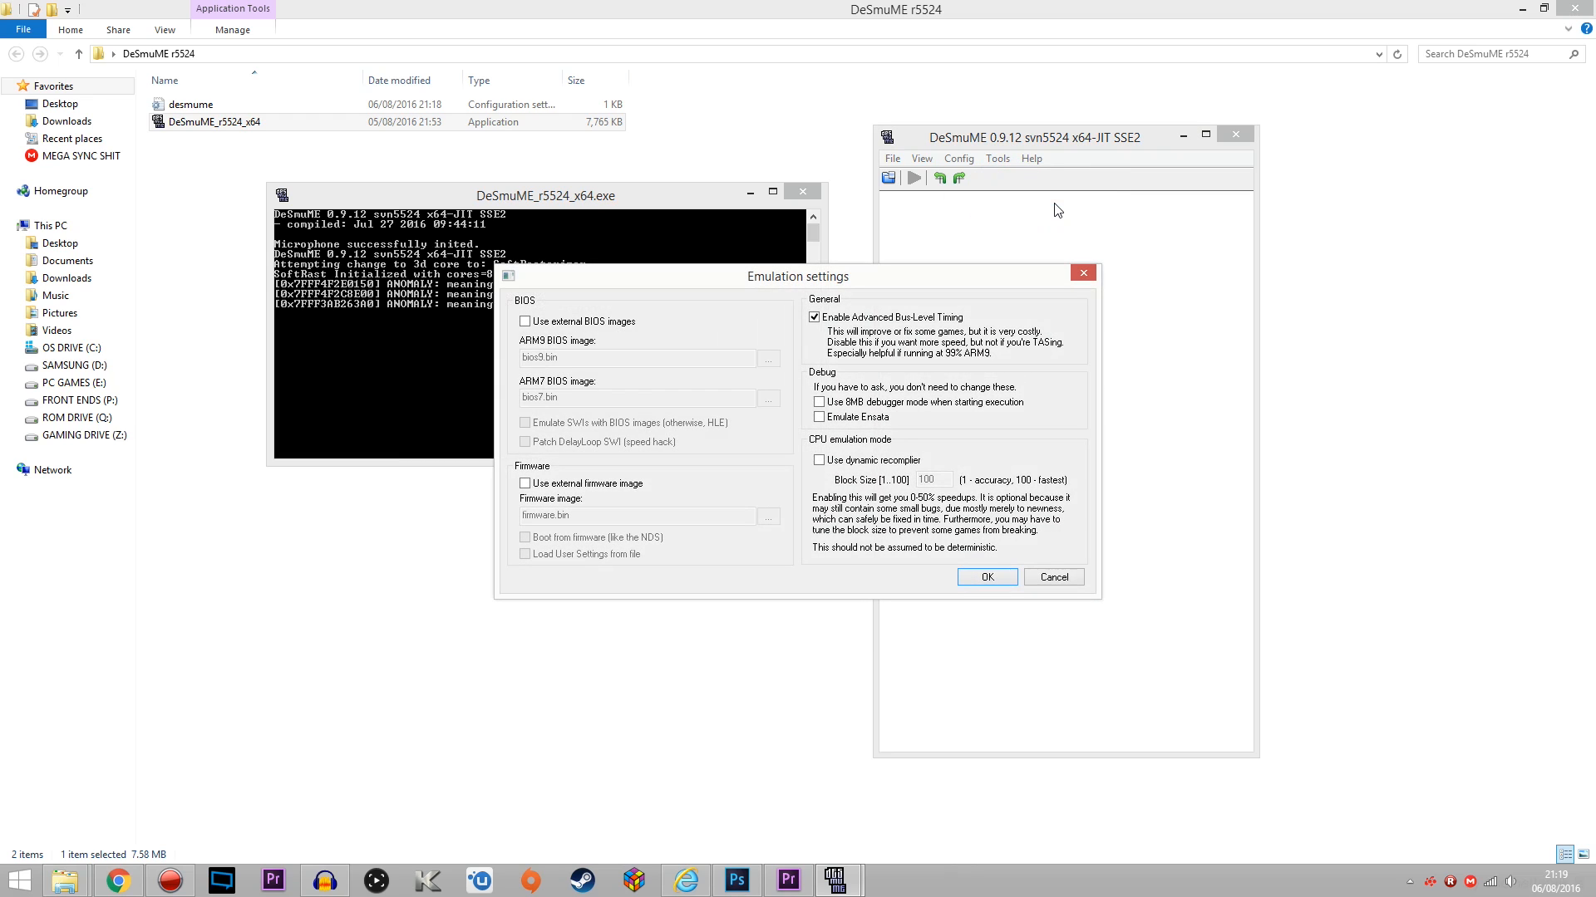
left_click(814, 318)
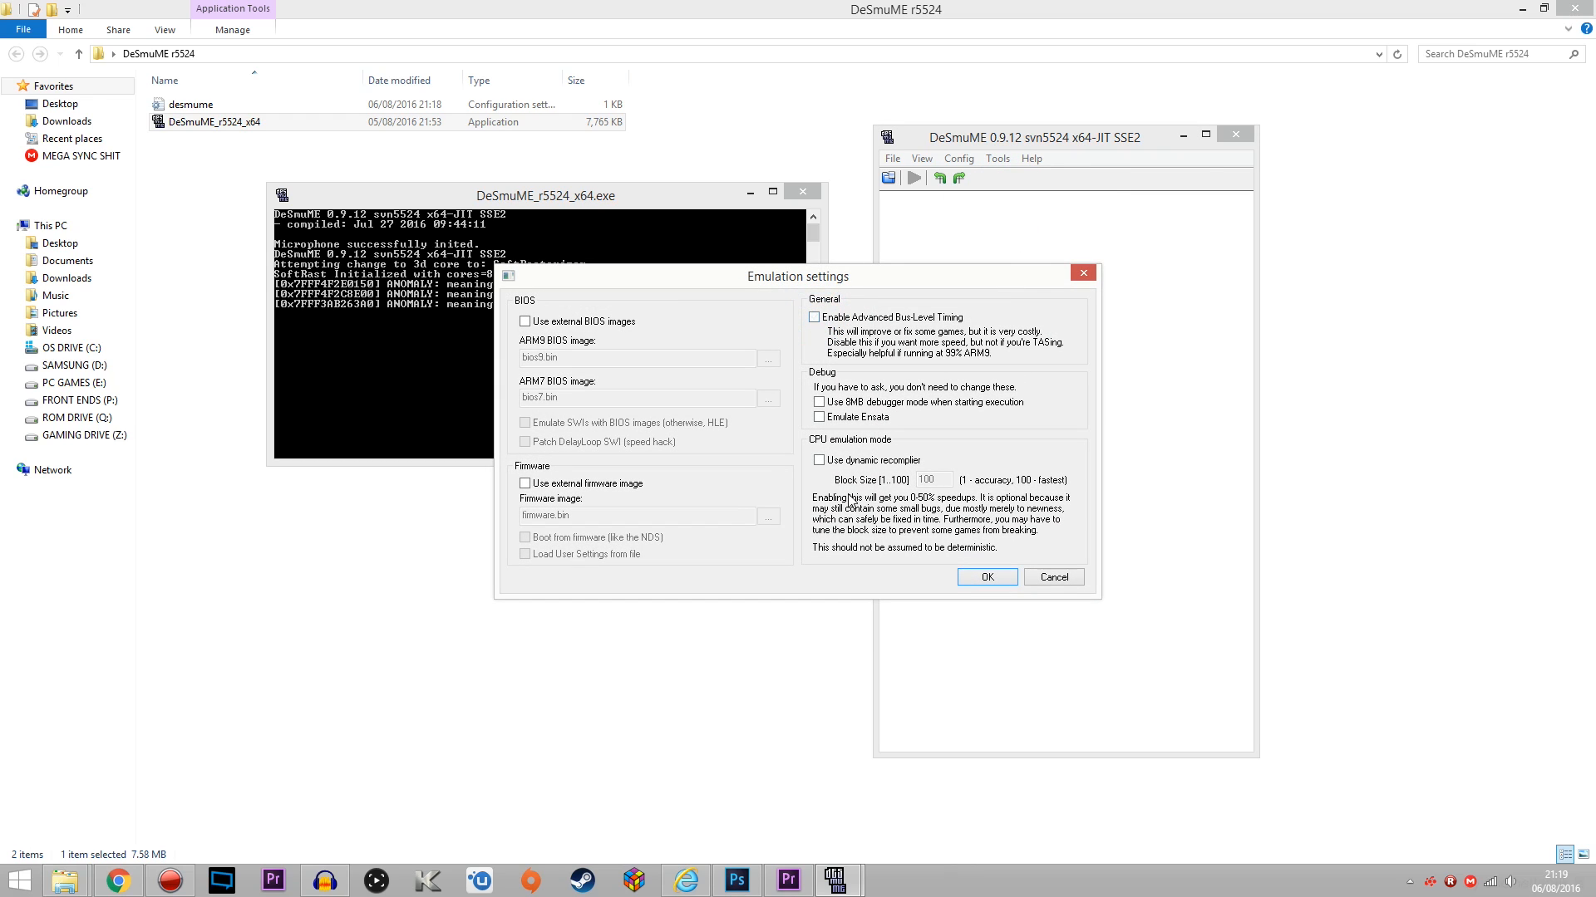
left_click(819, 463)
left_click_drag(825, 277, 1025, 264)
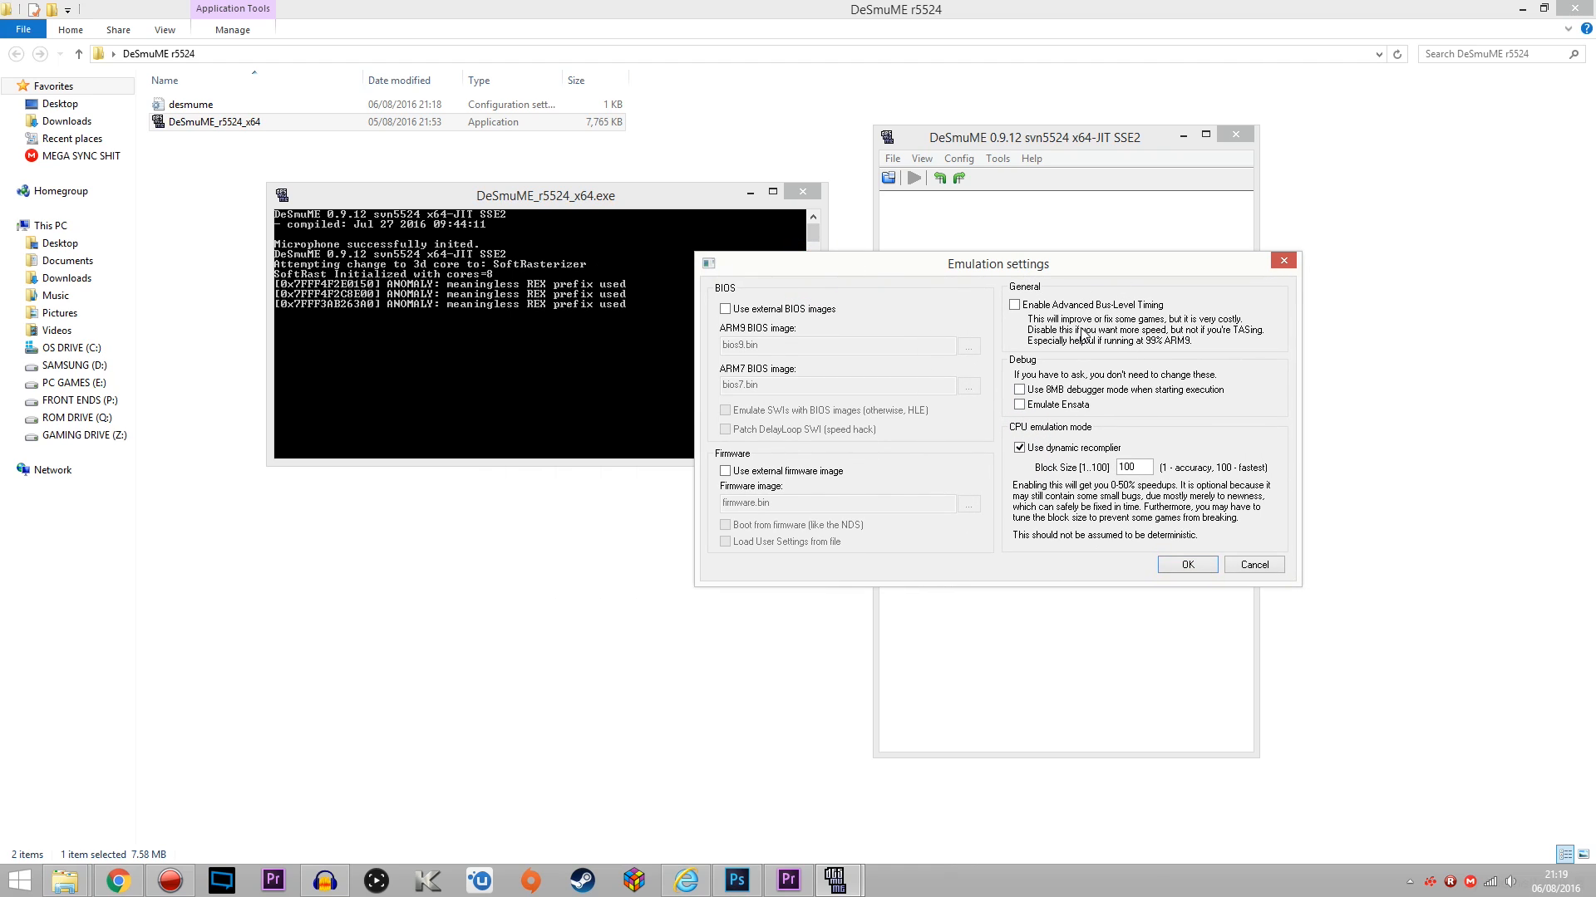
left_click_drag(1090, 266, 1053, 291)
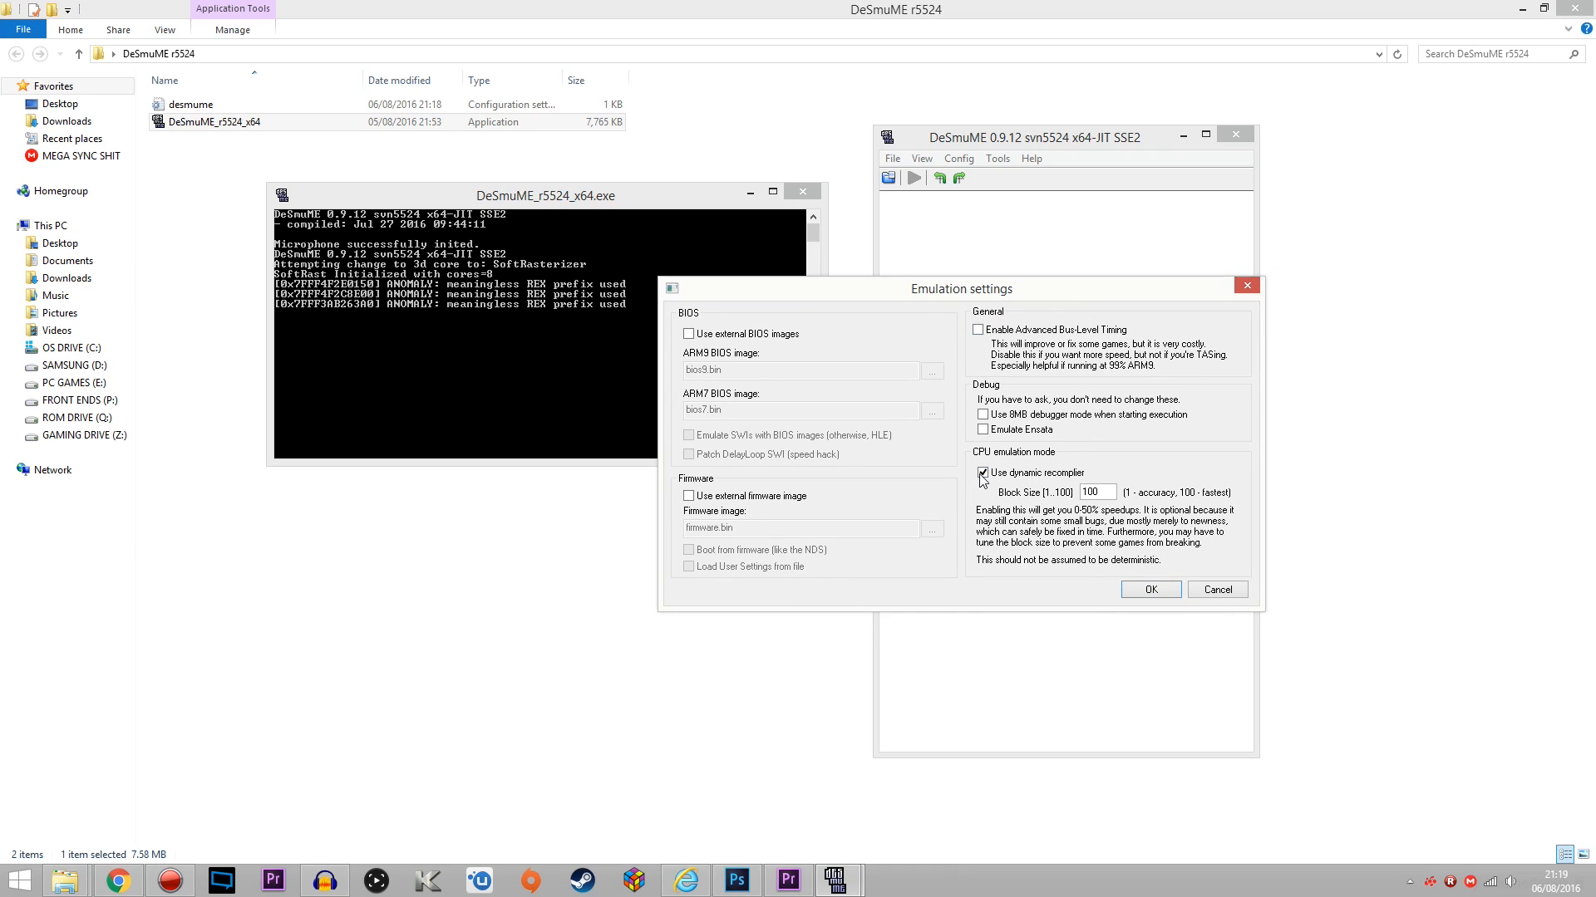
left_click(1149, 591)
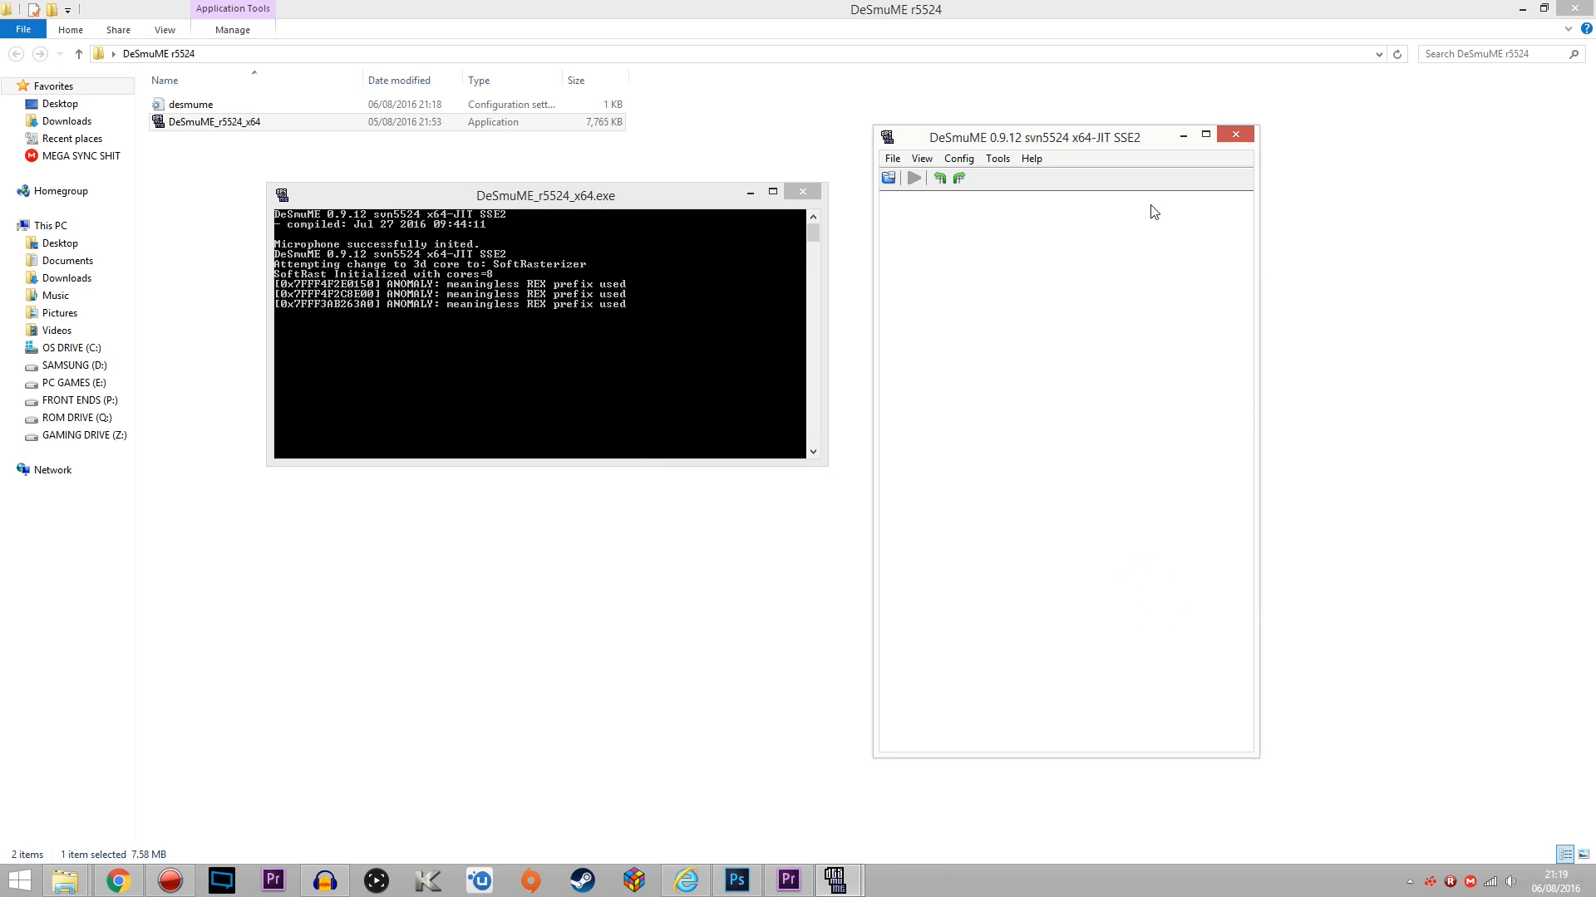
- In the 3D settings, disable Unrealistically High-Precision Color Interpolation, Edge Marking and Fog for the SoftRasterizer
left_click(966, 159)
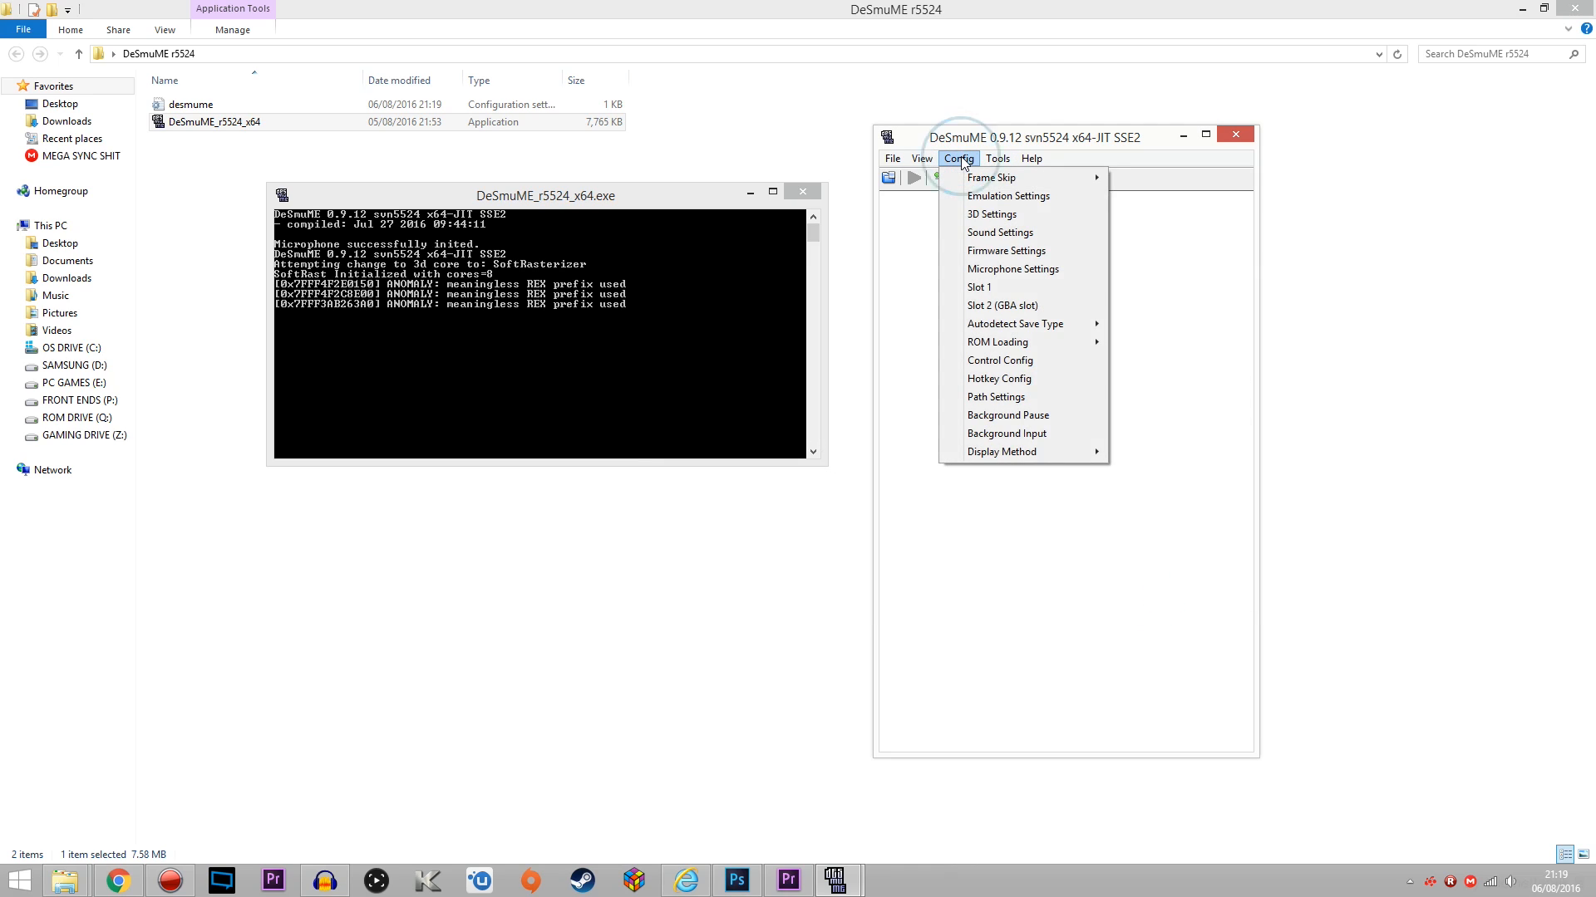
left_click(976, 216)
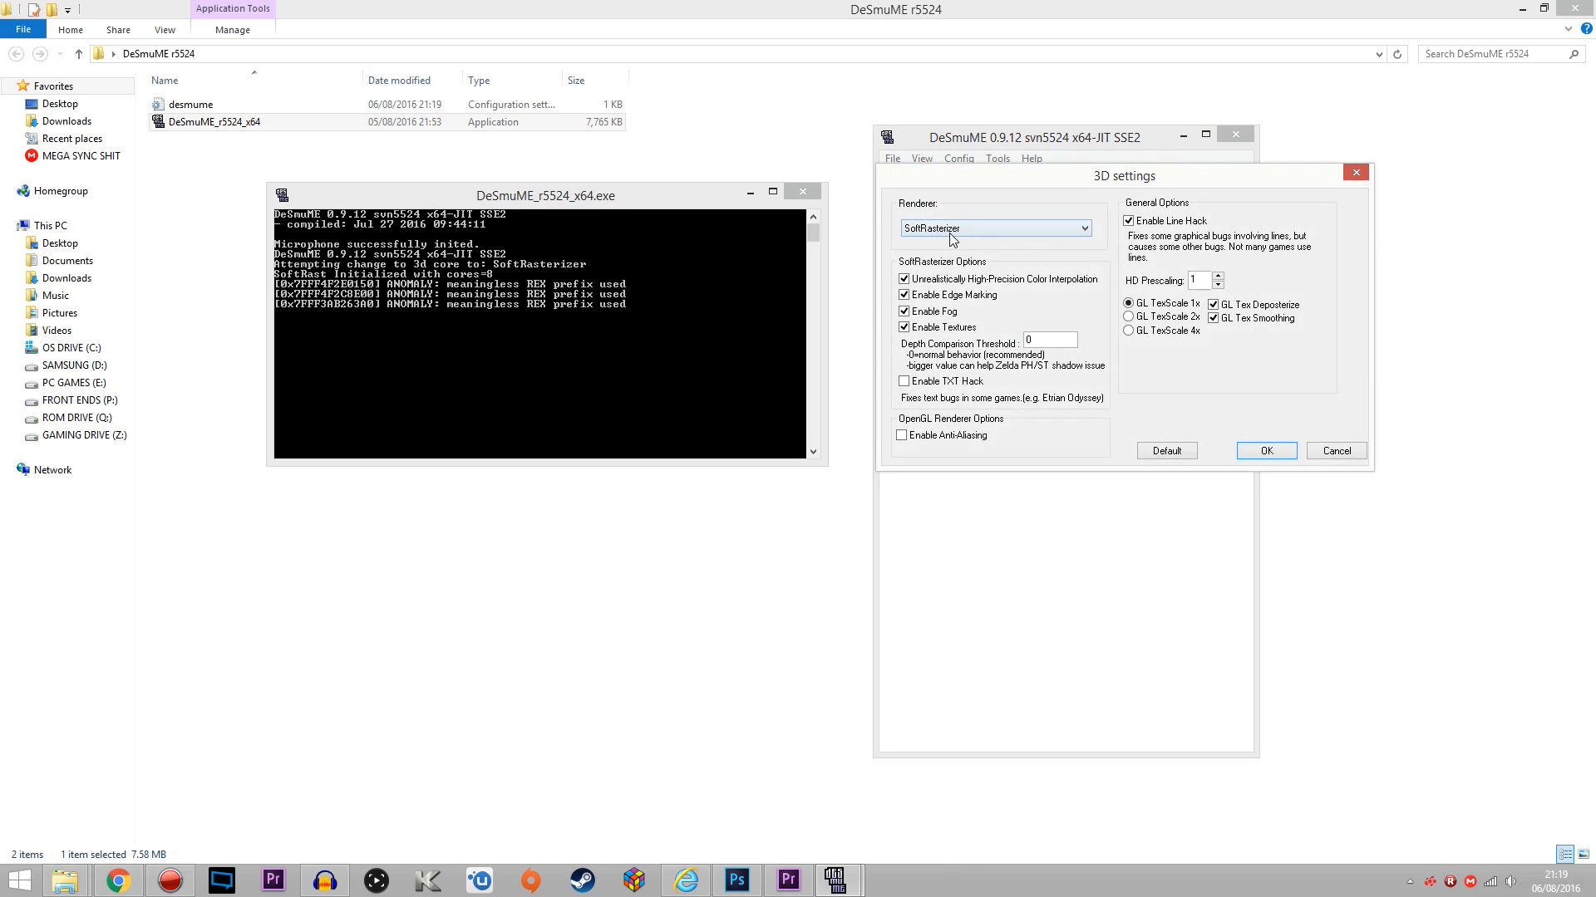
left_click_drag(1014, 187, 1049, 232)
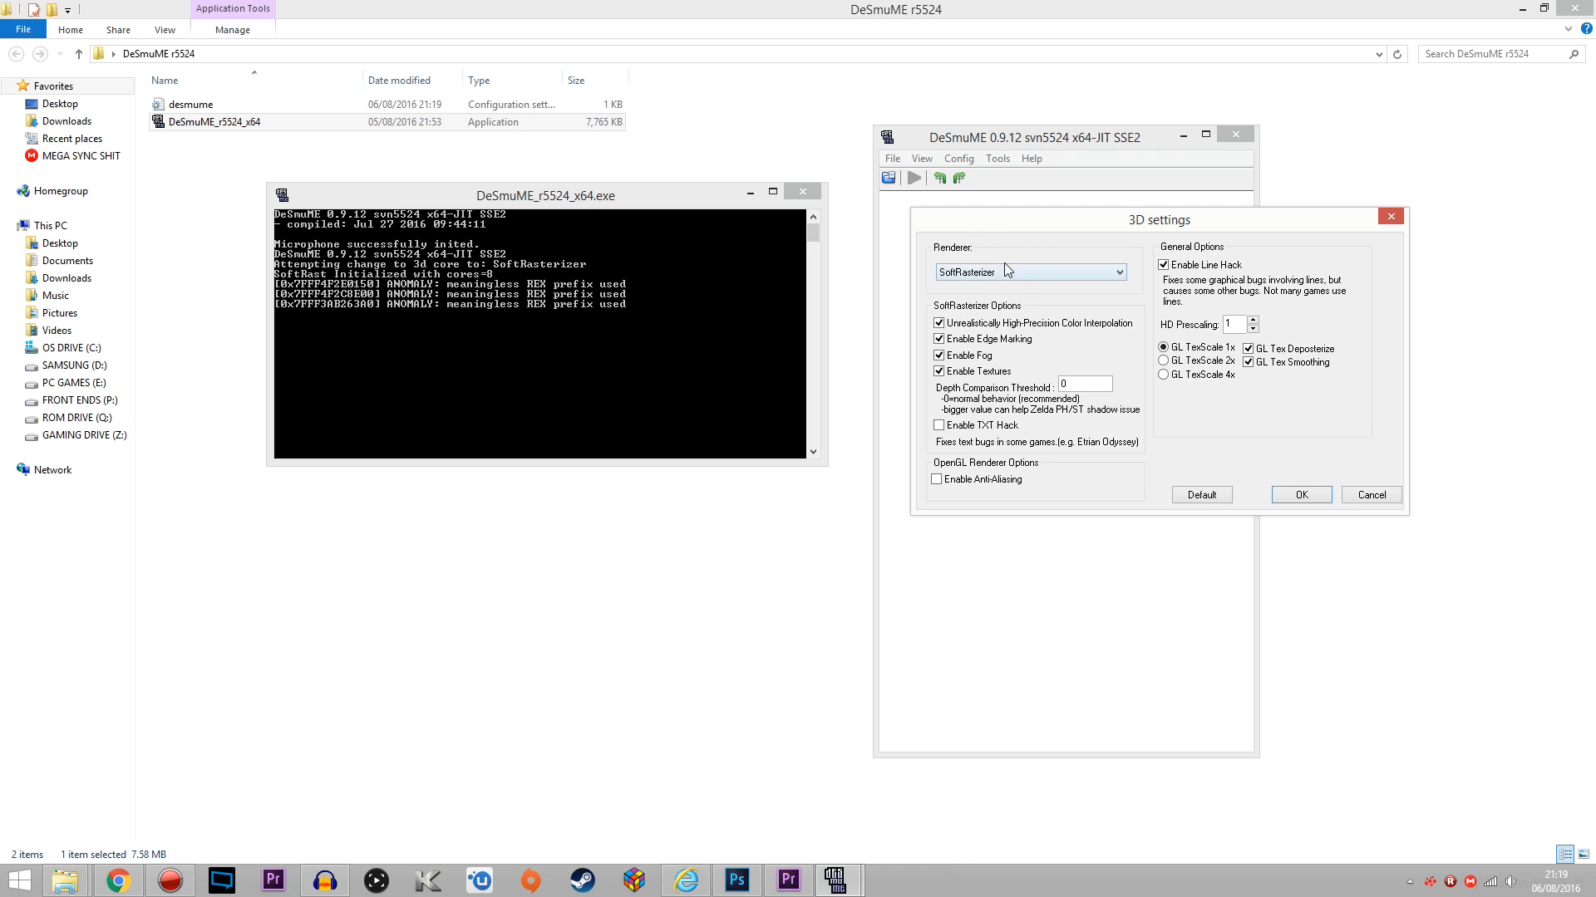
left_click(939, 323)
left_click(939, 339)
left_click(938, 357)
left_click_drag(1047, 222, 1082, 222)
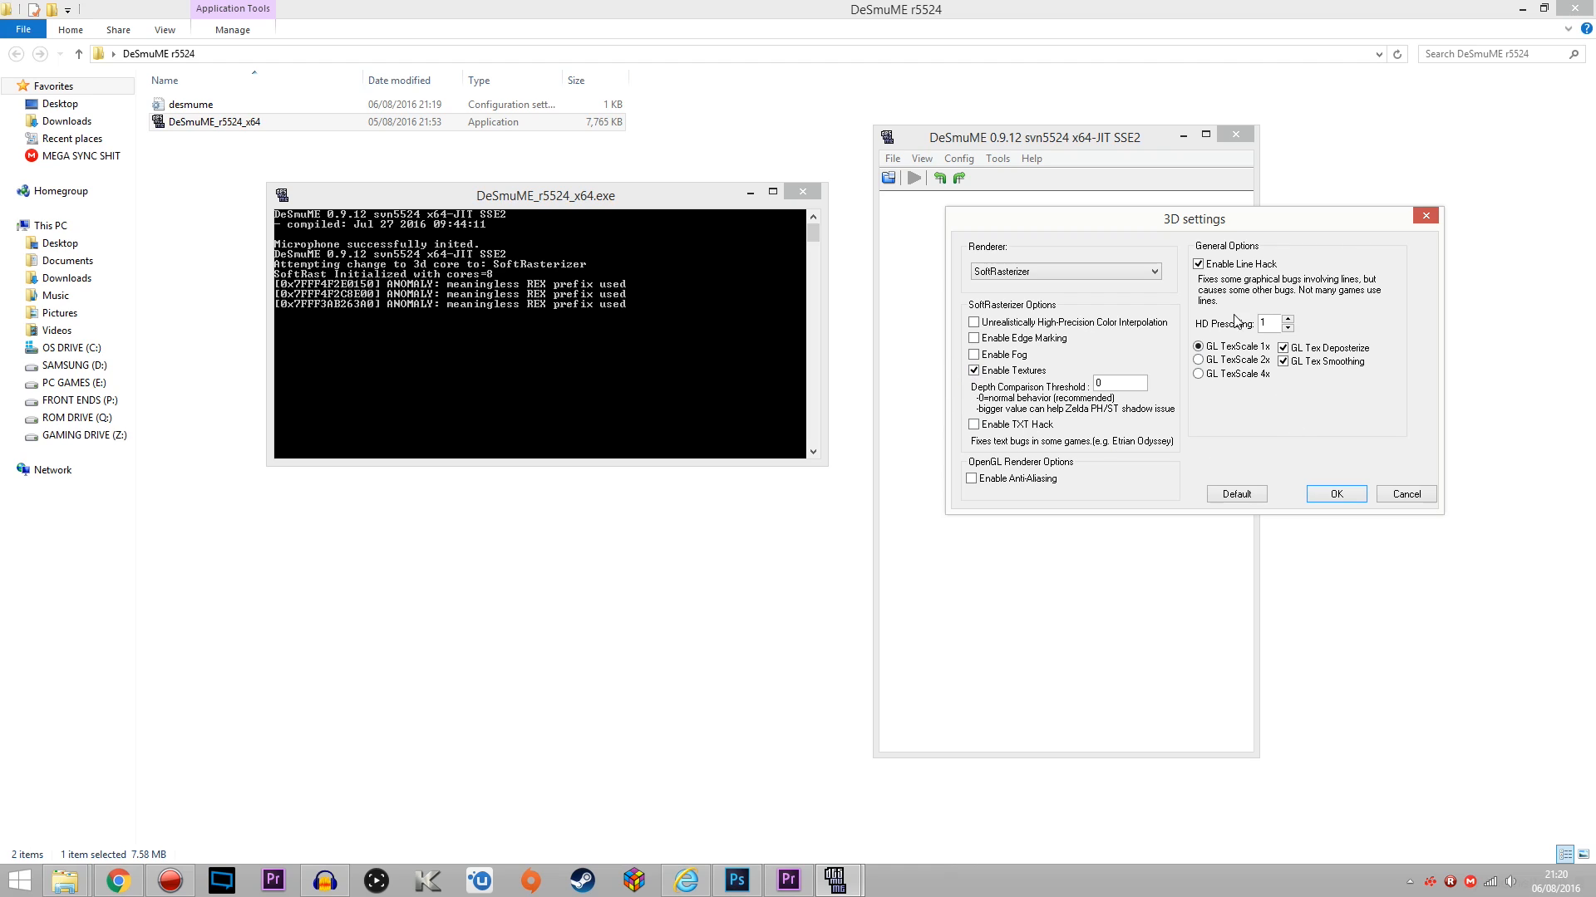
- Turn off Line Hack, GL Tex Smoothing and GL Tex Deposterize, and accept the 3D settings
left_click(1198, 264)
left_click(1284, 362)
left_click(1283, 350)
left_click(1336, 494)
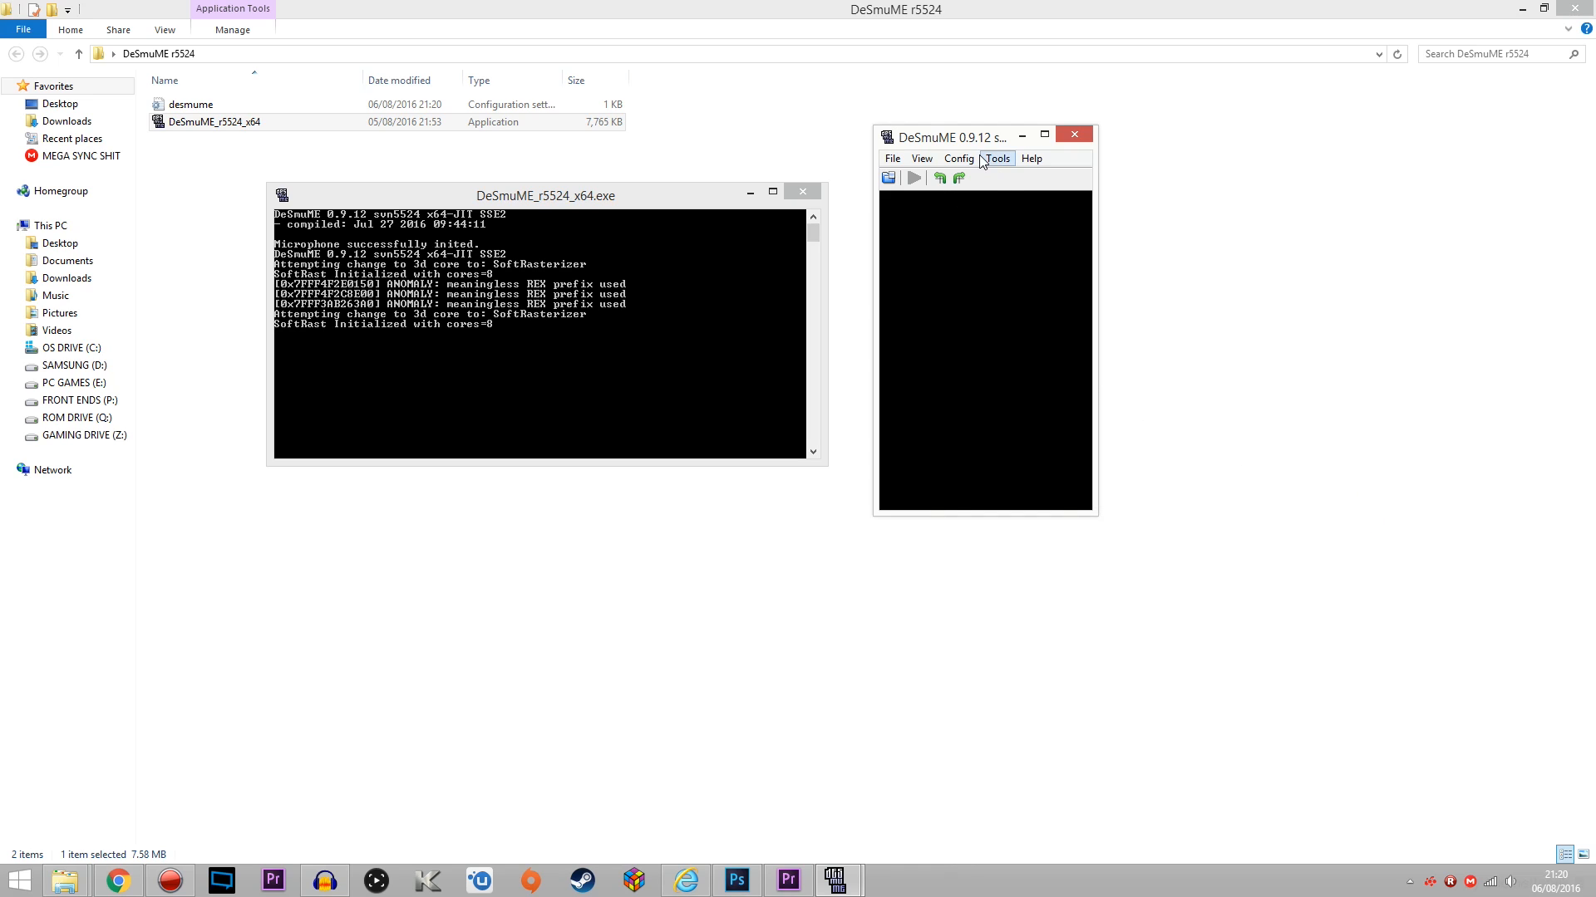
- Maximize the emulator window and load "Mario Kart DS (USA) (En,Fr,De,Es,It).nds" from ROMs > Nintendo - DS on the Z: gaming drive
left_click_drag(961, 143, 859, 6)
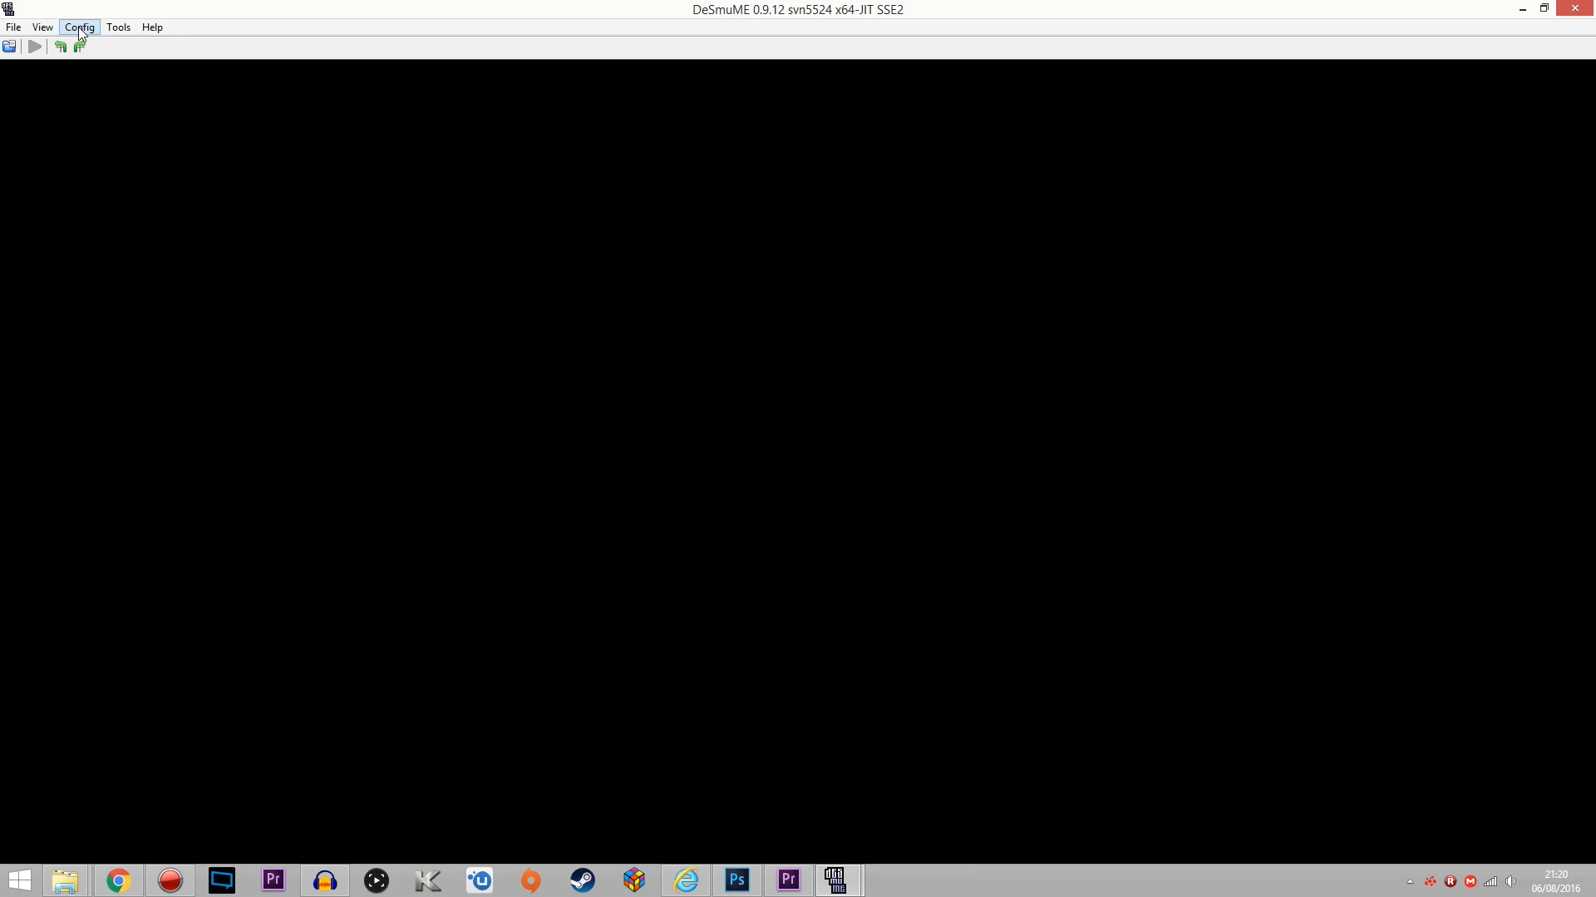
left_click(13, 26)
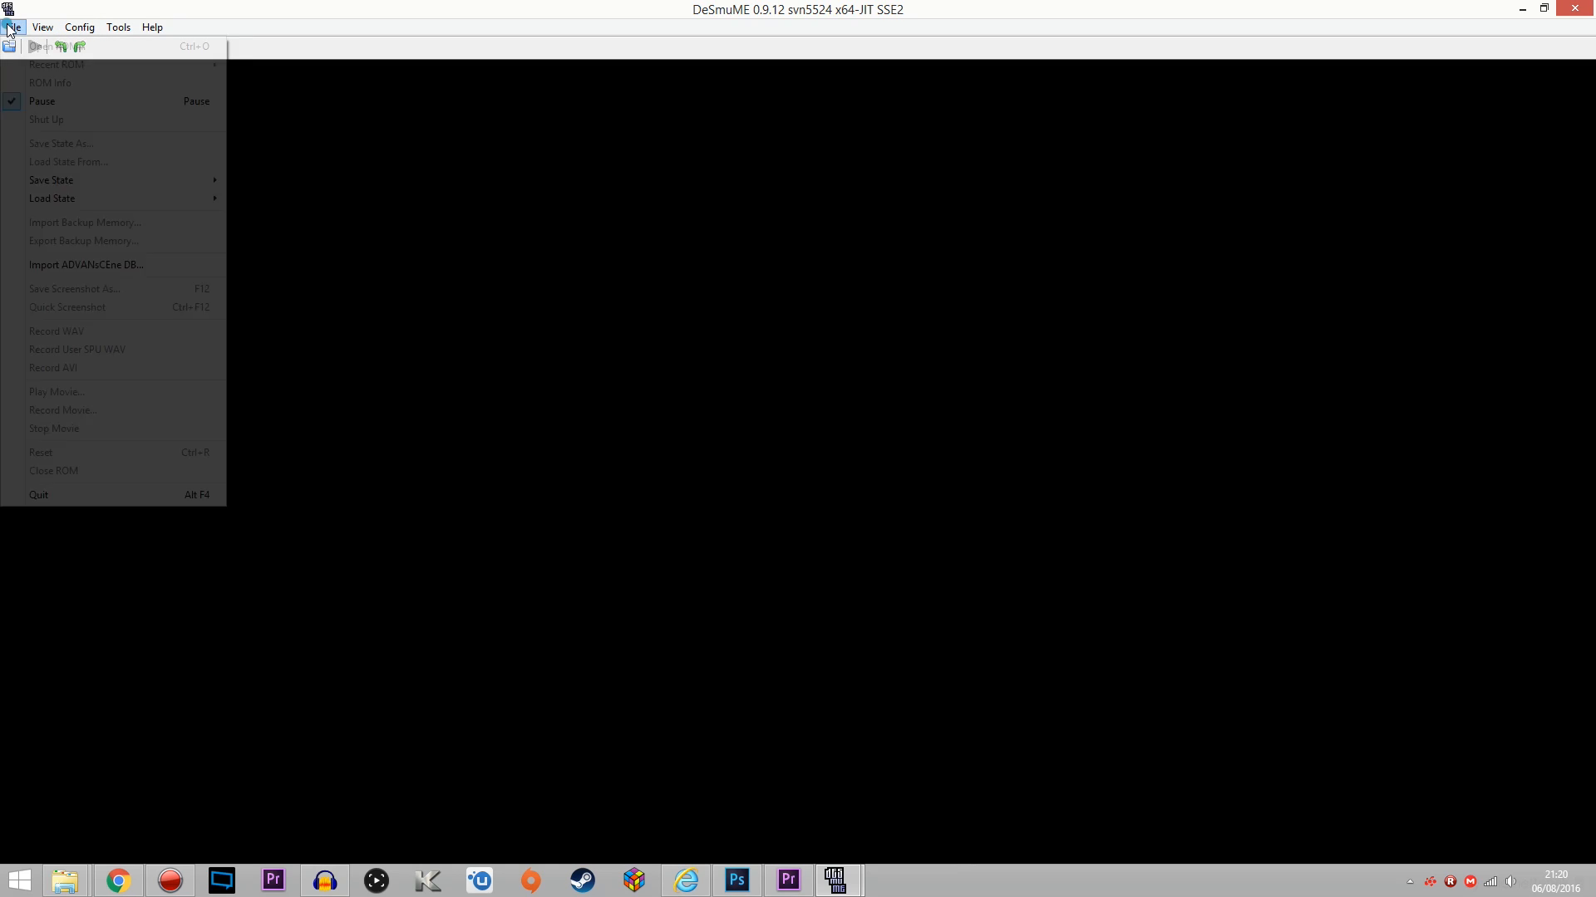
left_click(48, 50)
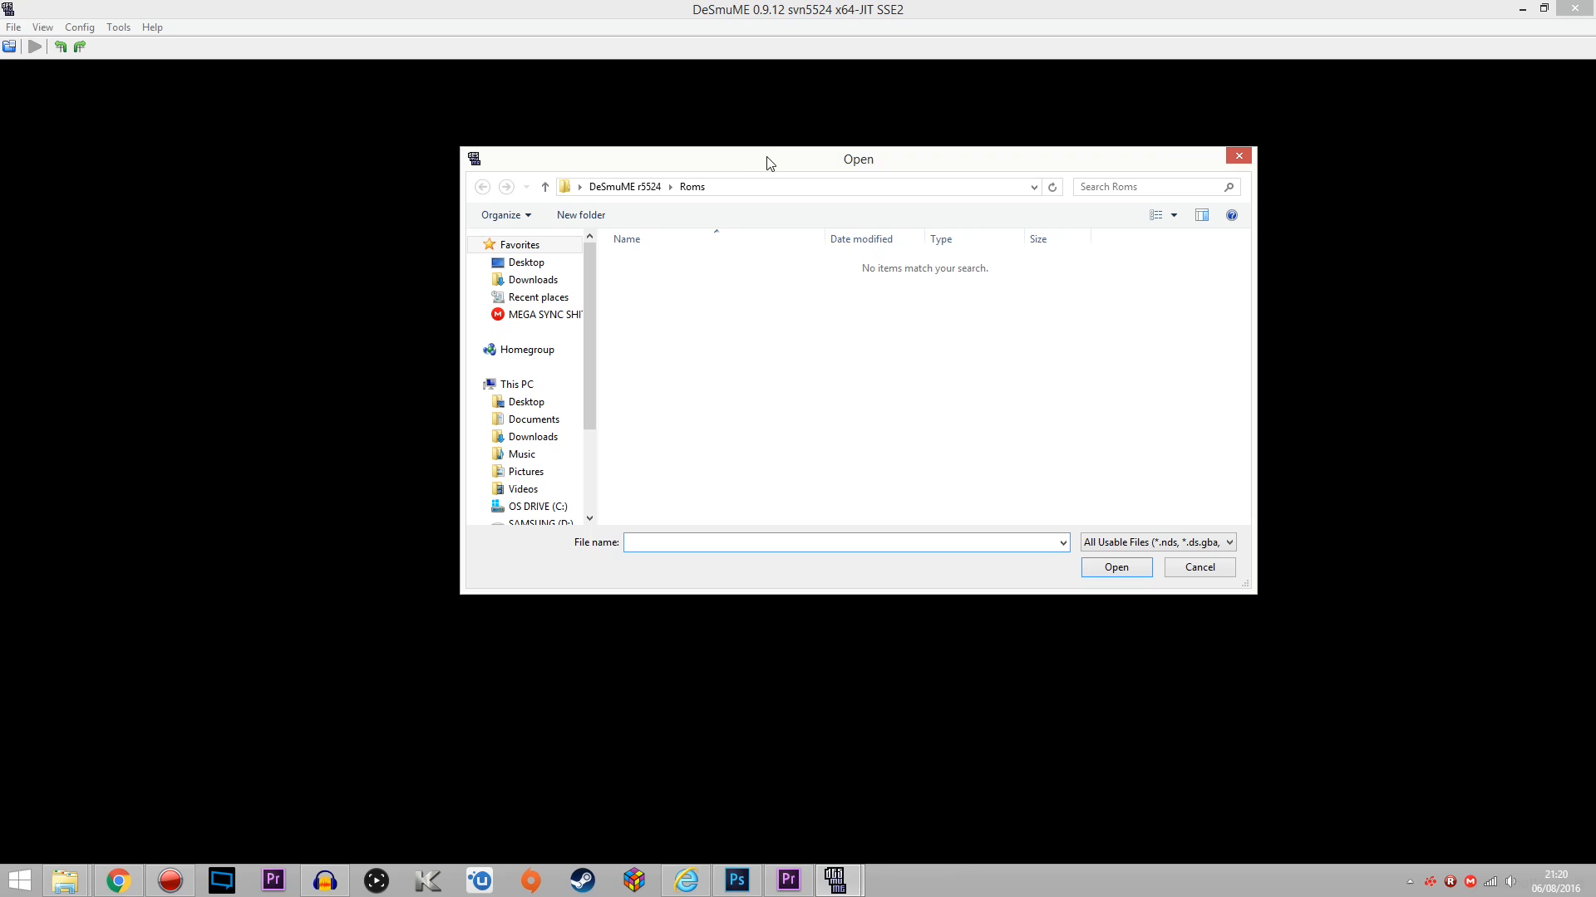
left_click_drag(590, 304, 588, 395)
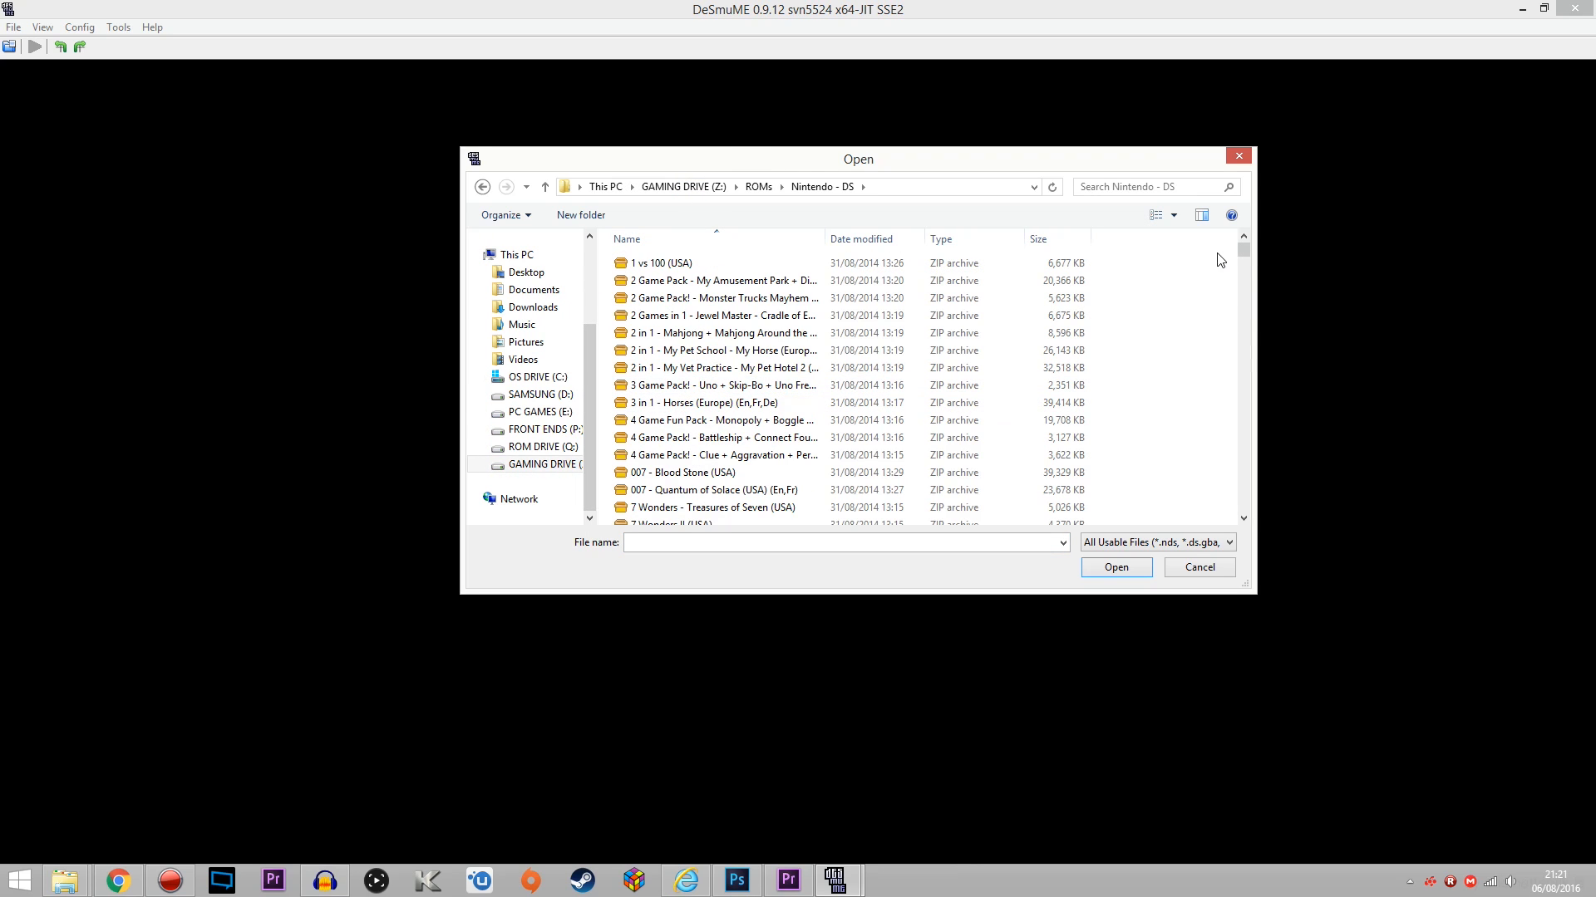
left_click_drag(1243, 249, 1244, 383)
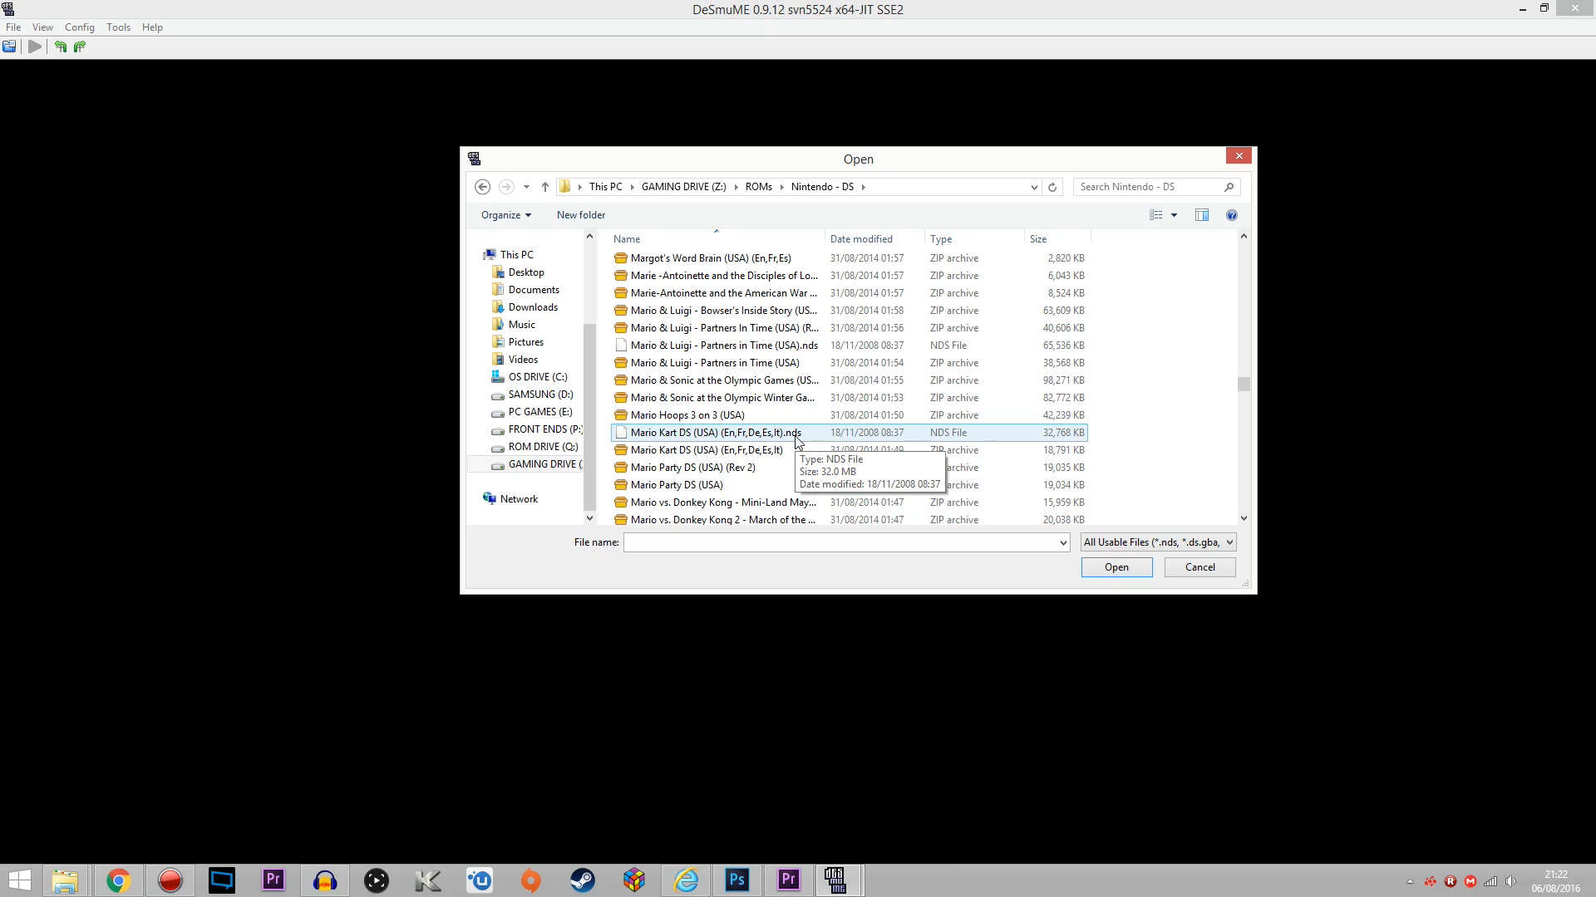
double_click(744, 432)
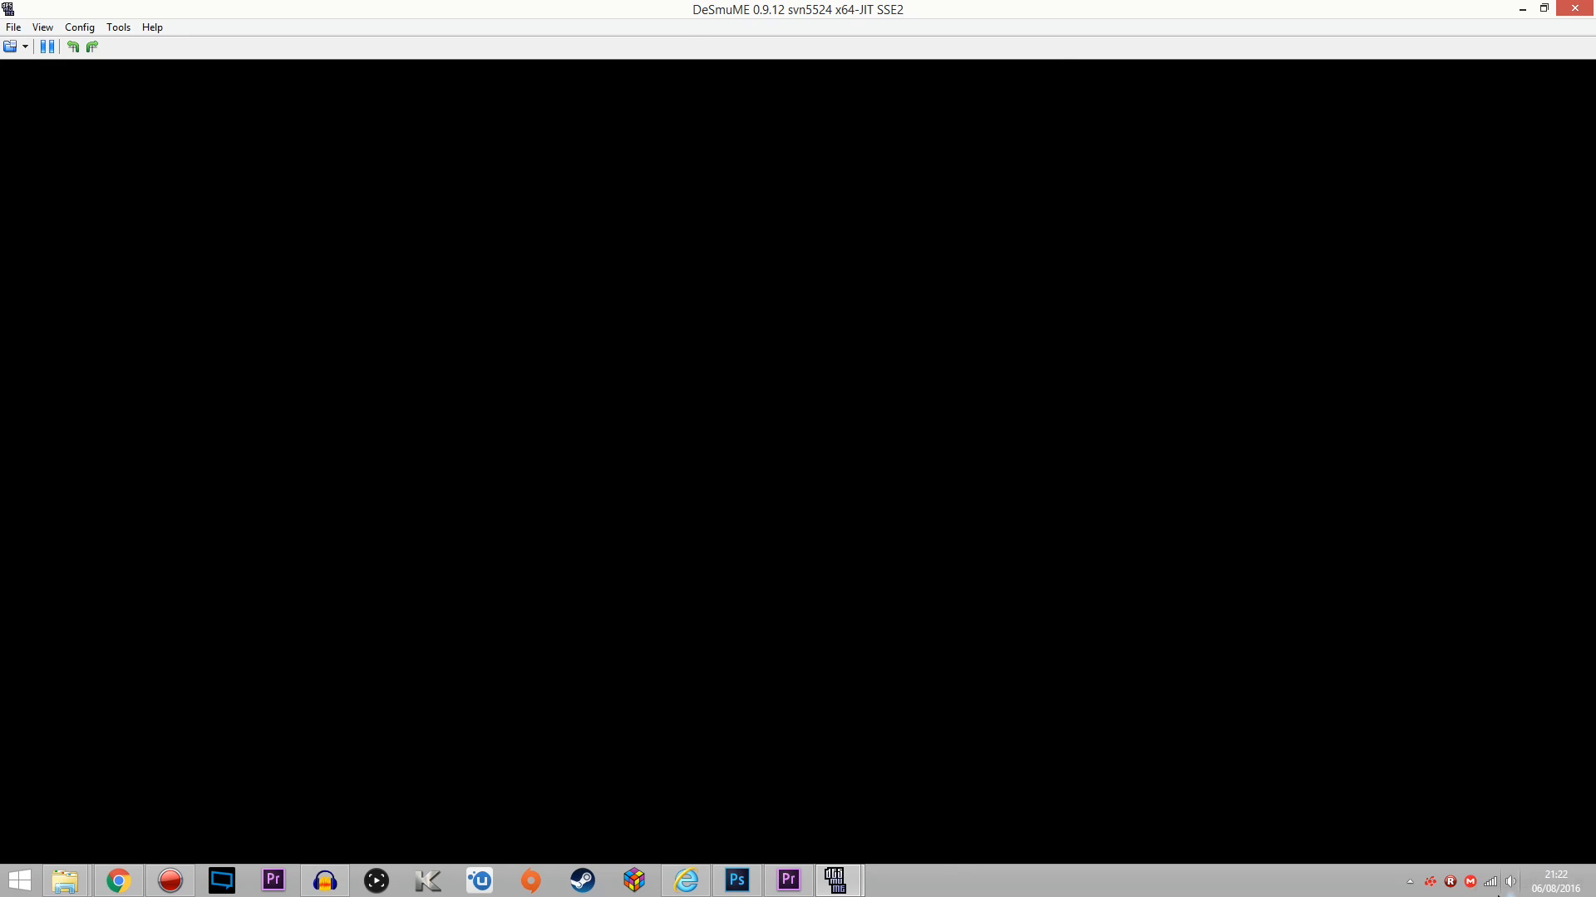
- Advance Mario Kart DS past its opening screens and turn on the FPS display in the HUD
key("Return")
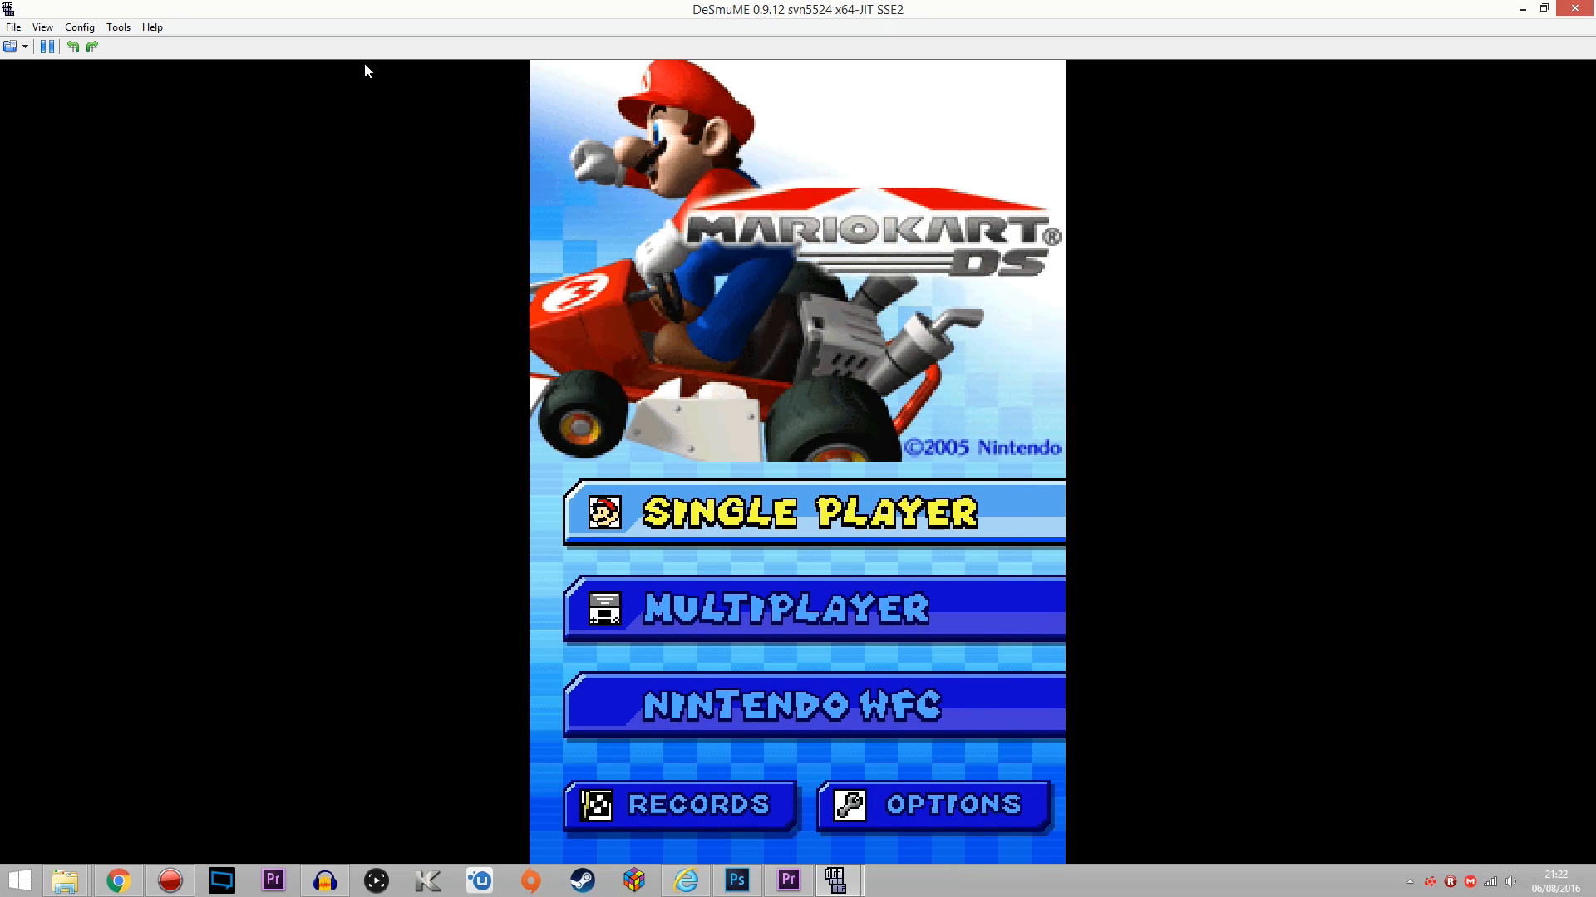
left_click(45, 30)
mouse_move(121, 202)
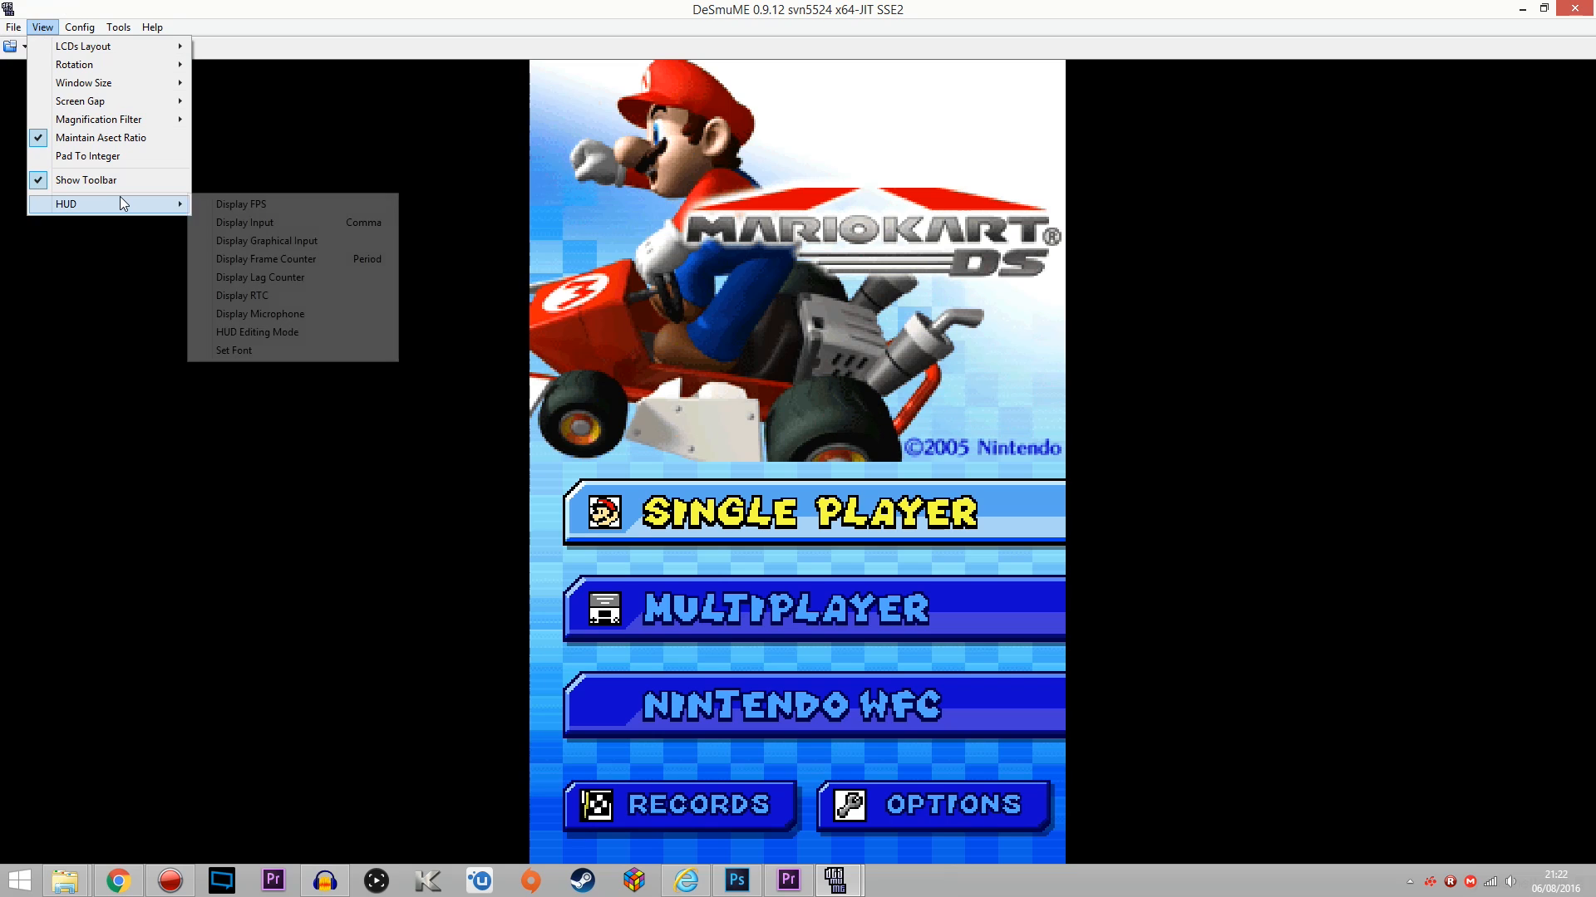
left_click(301, 203)
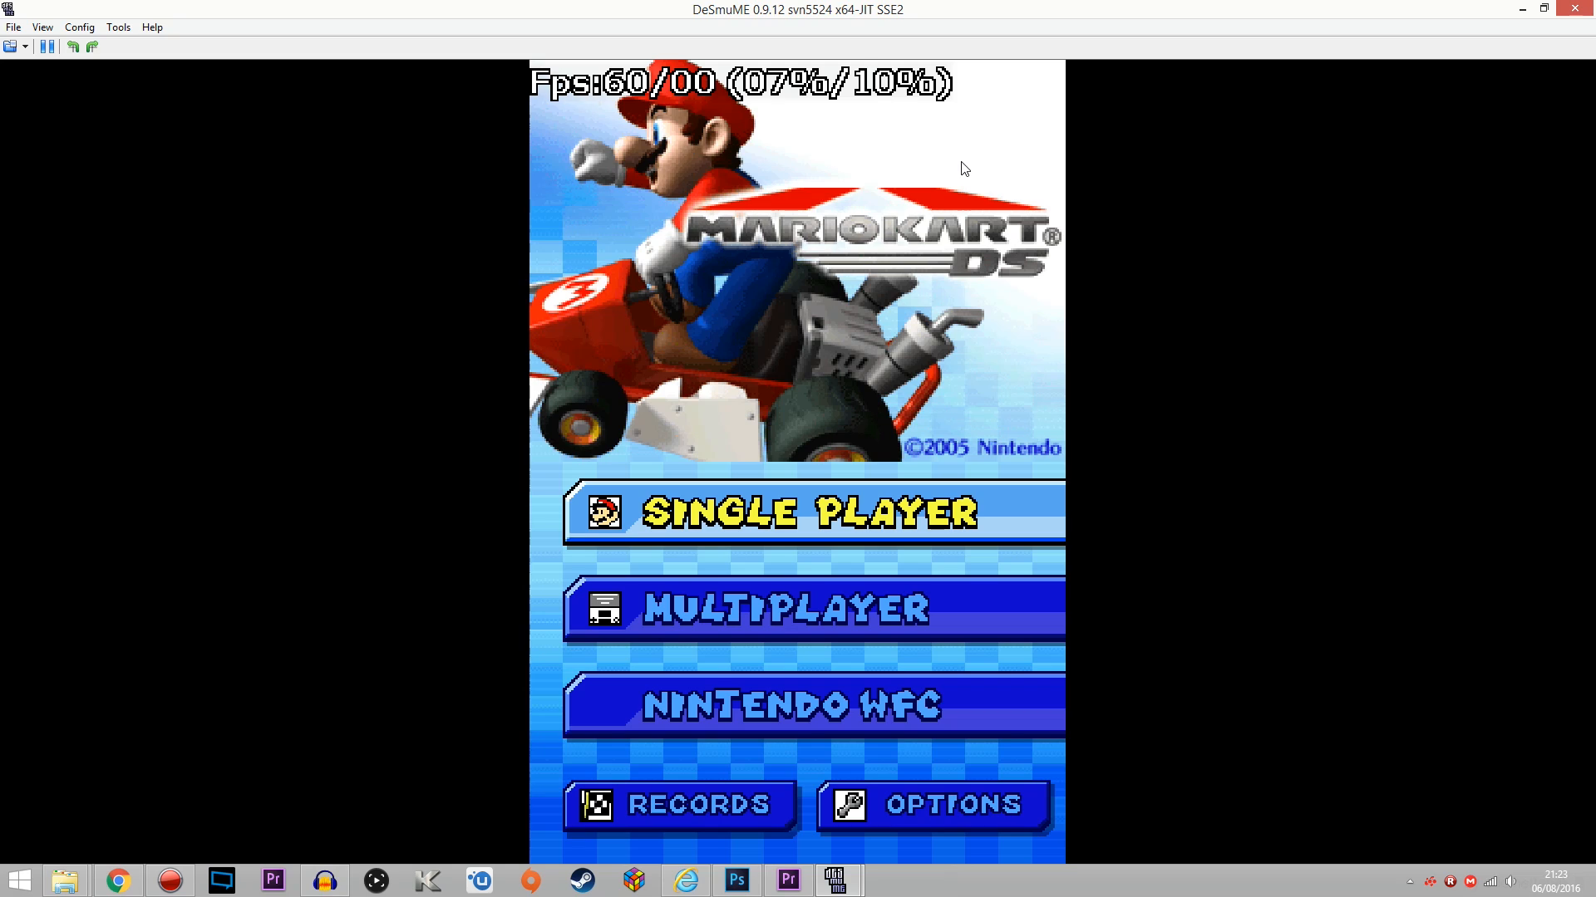
key("x")
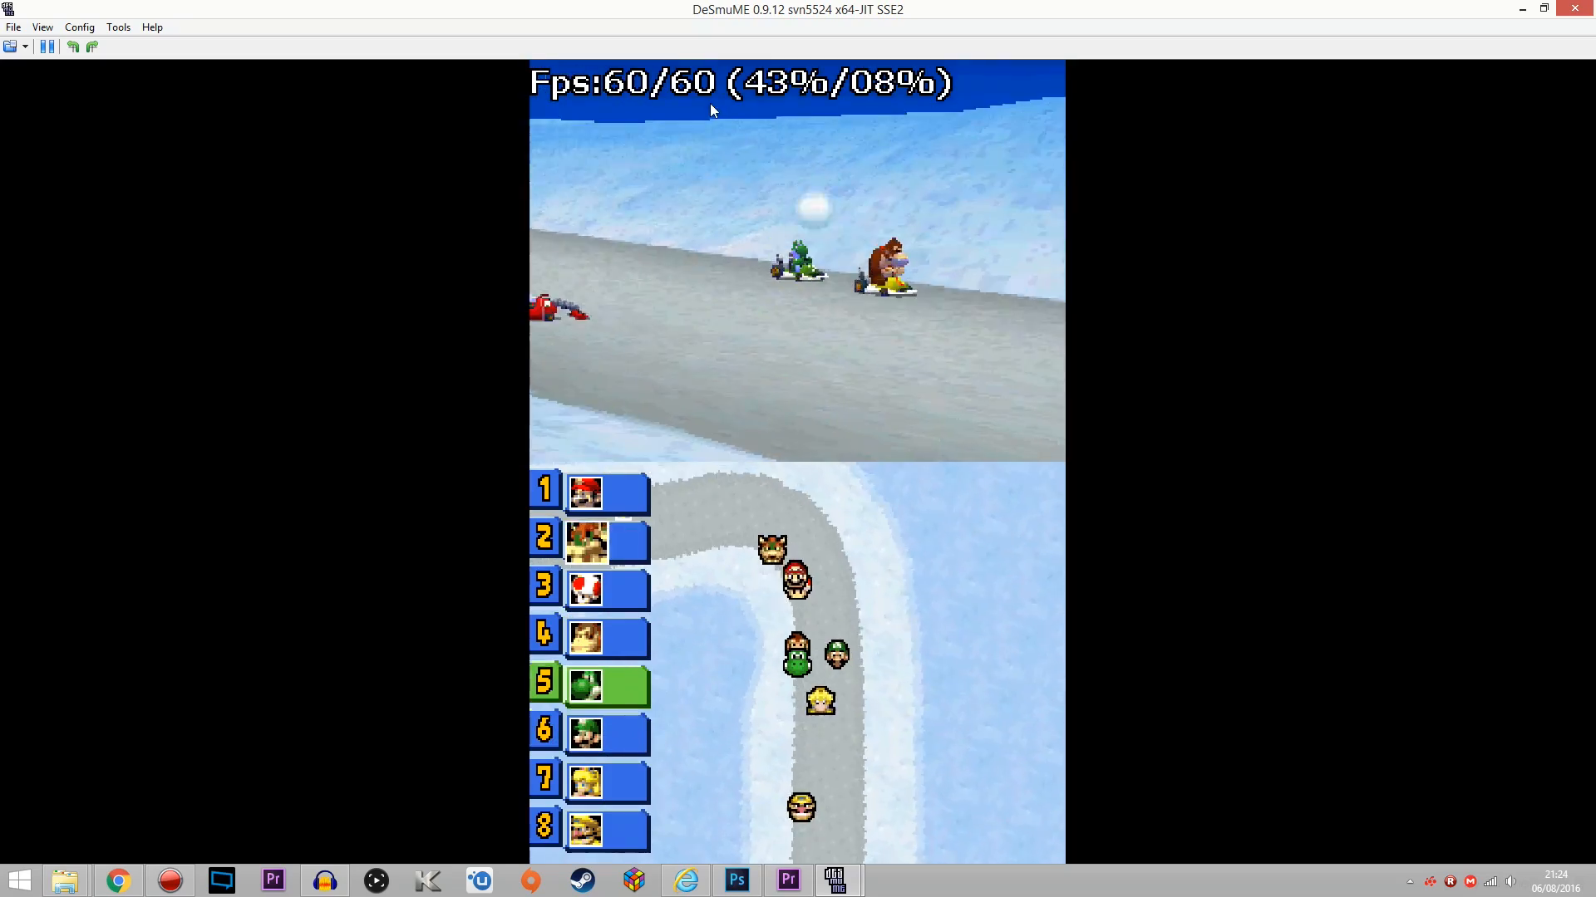
- Look over the frame skip options, including the framerate limit and the number of frames to skip
left_click(85, 29)
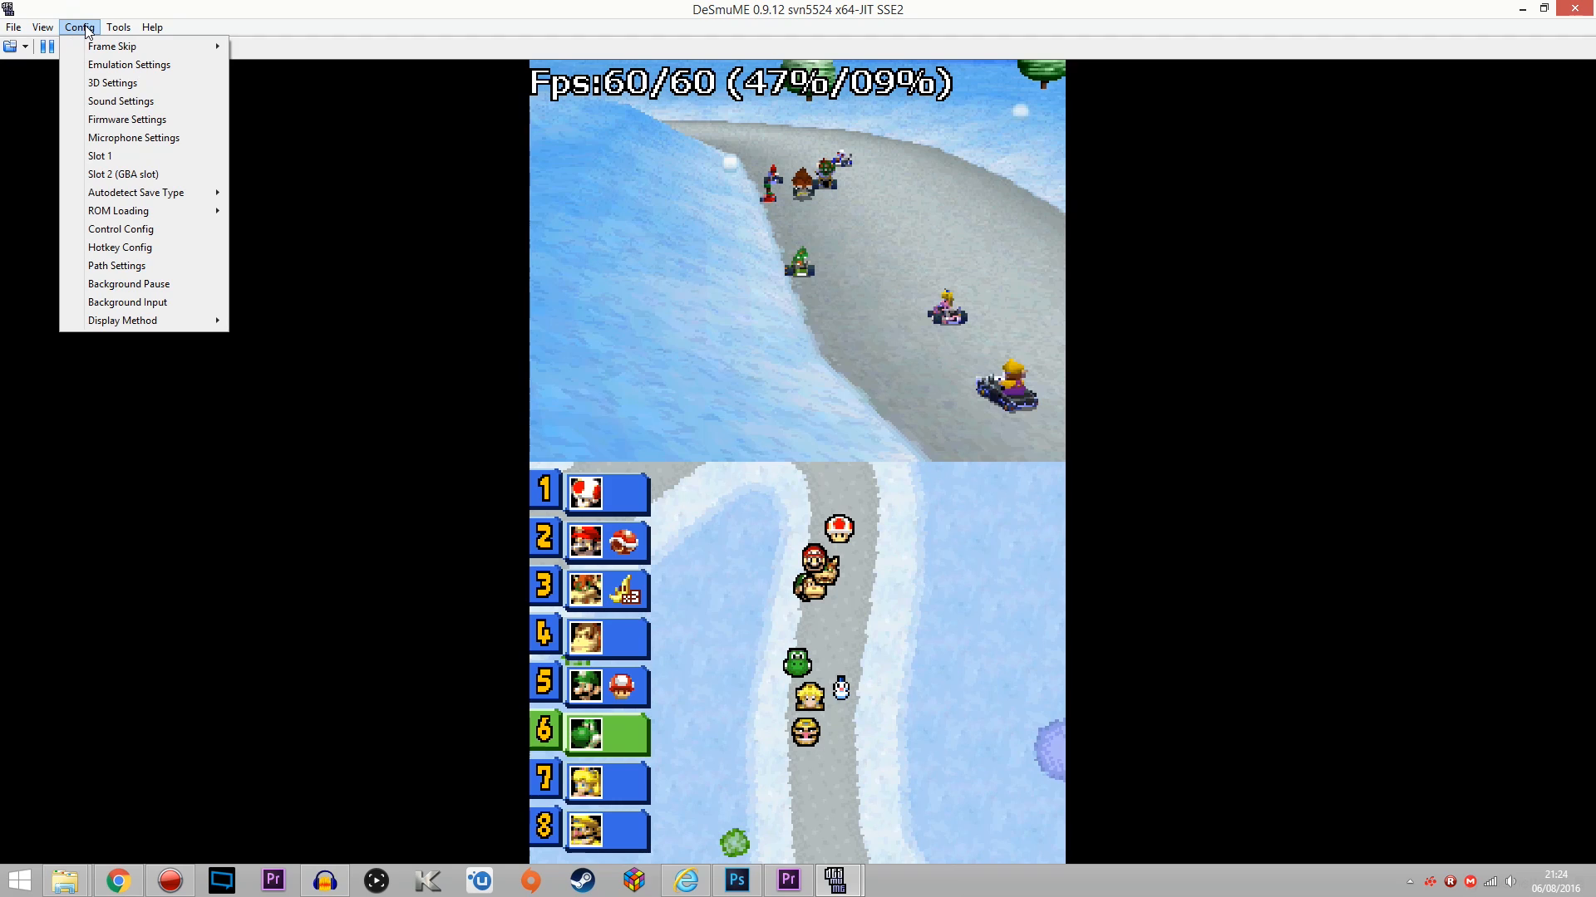
mouse_move(90, 51)
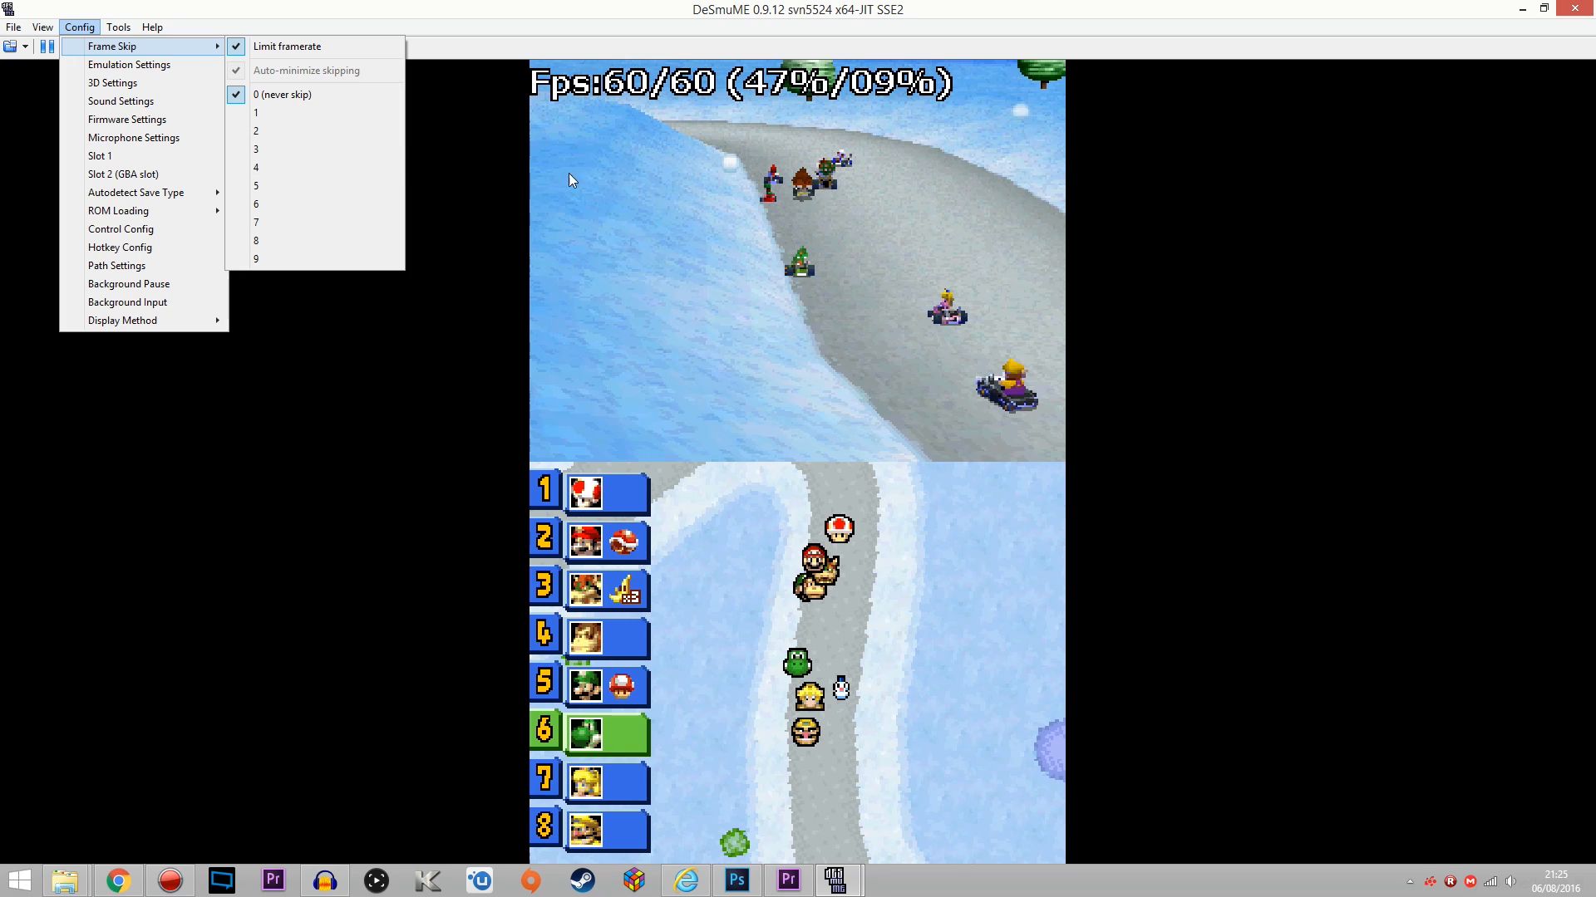
mouse_move(223, 46)
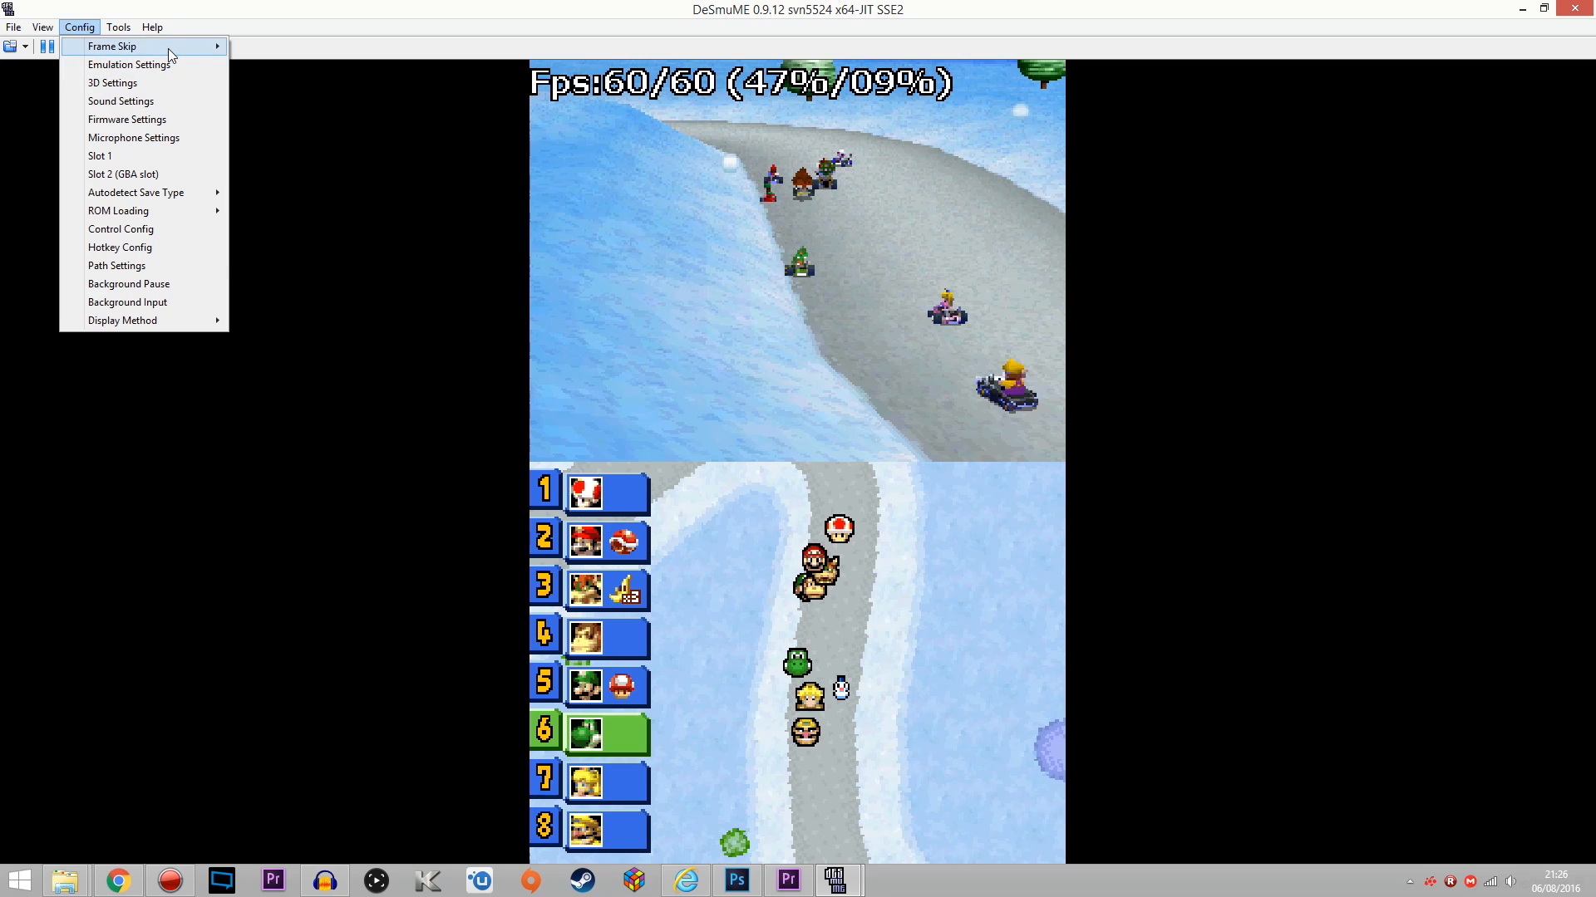
mouse_move(168, 48)
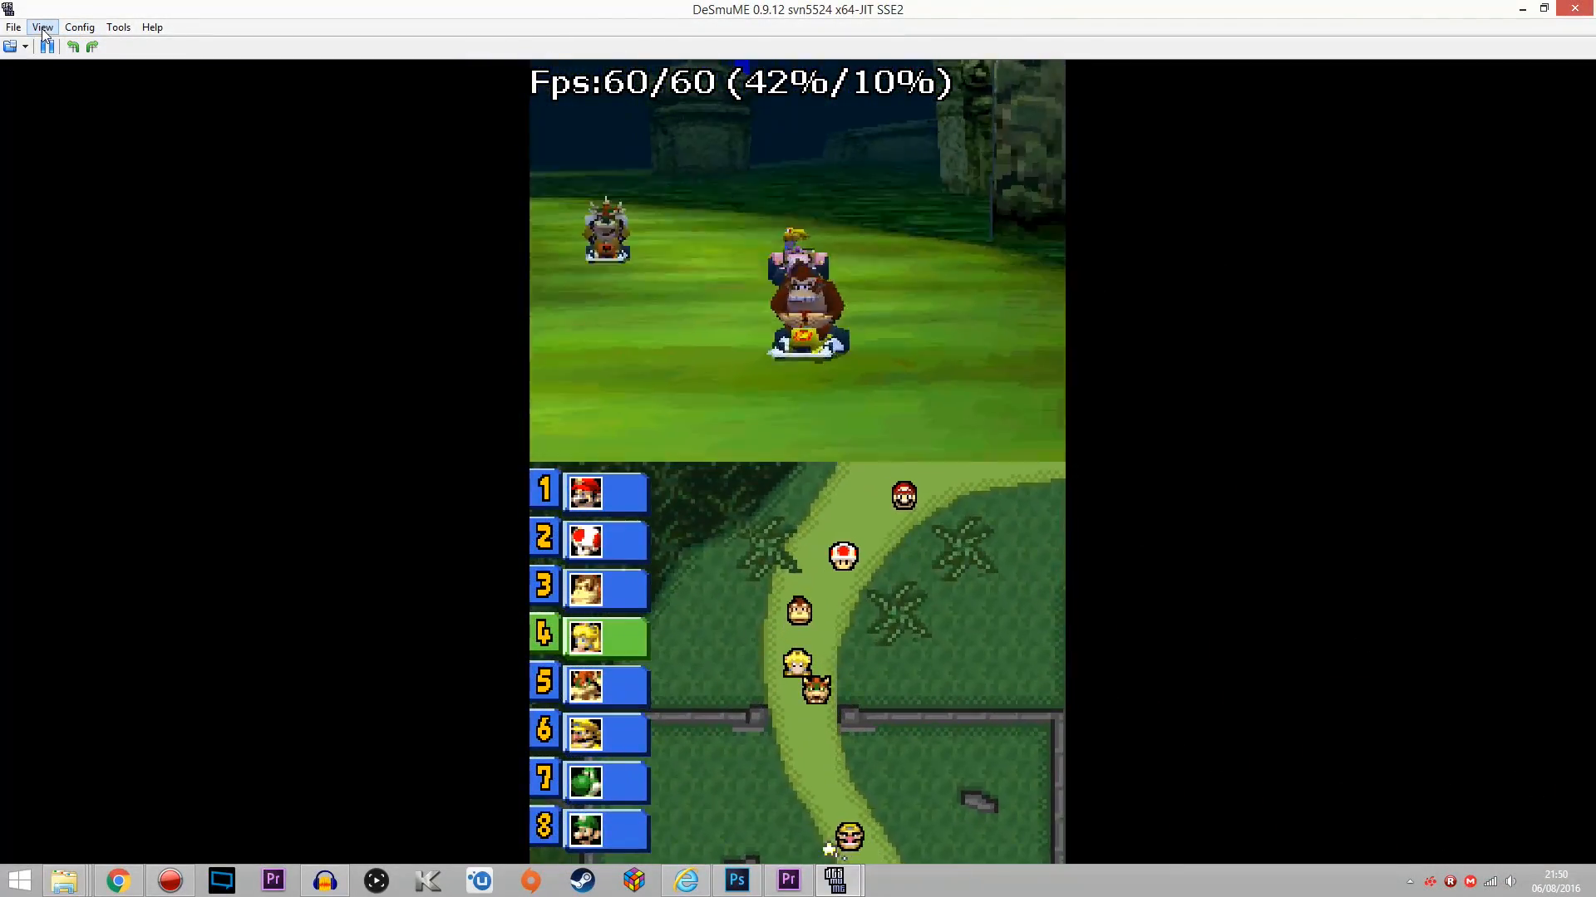
- Review the available magnification filters and apply the 5xBRZ filter to the game picture
left_click(44, 30)
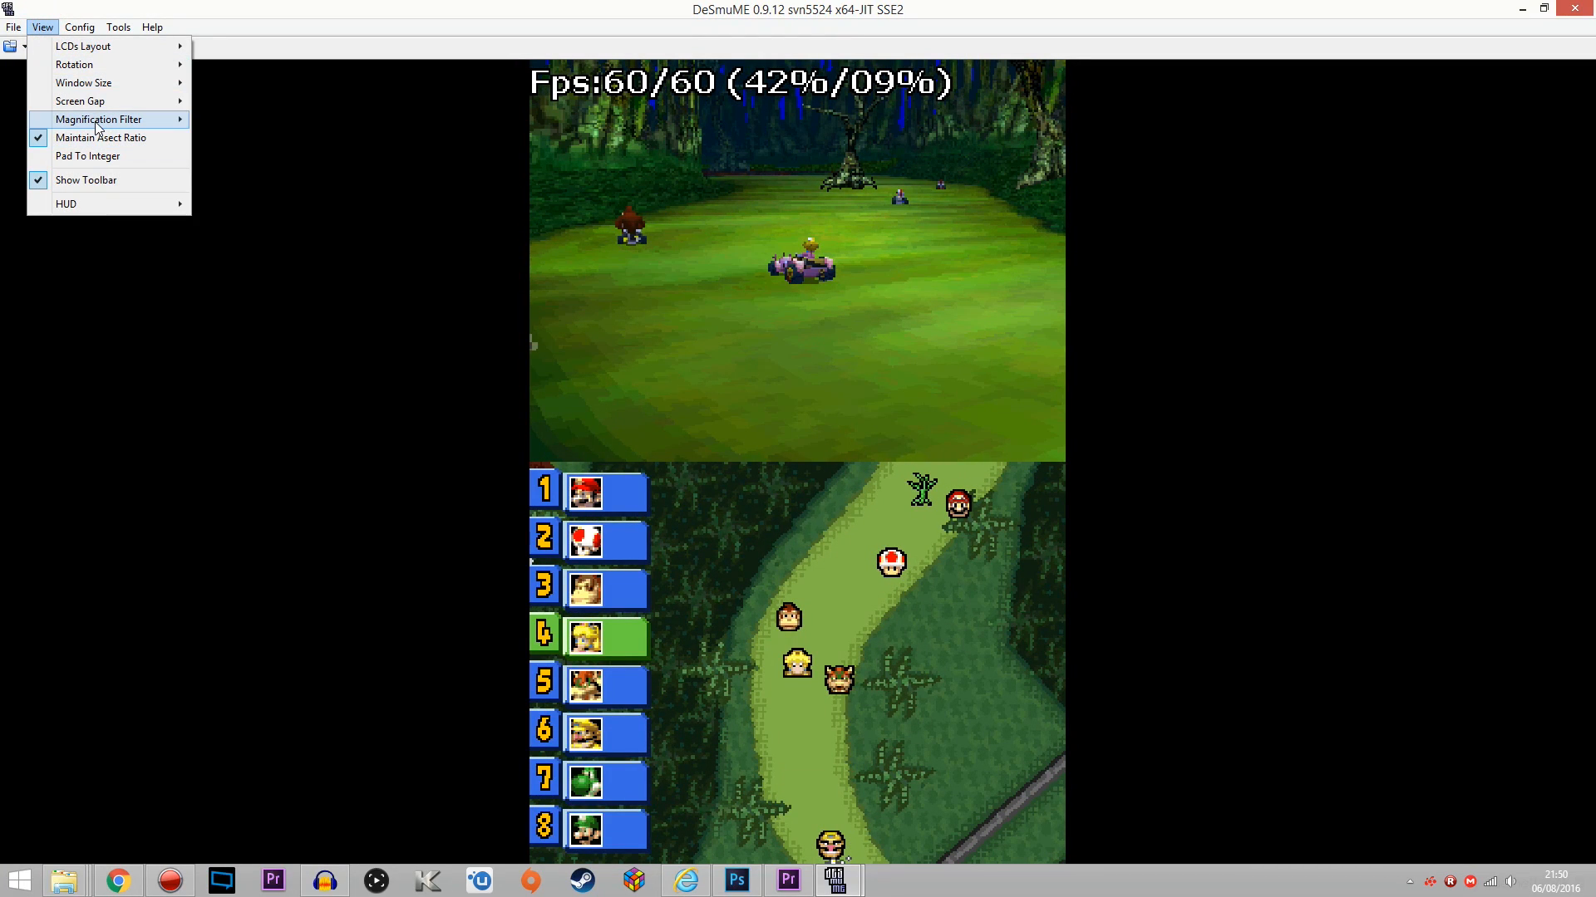
mouse_move(98, 125)
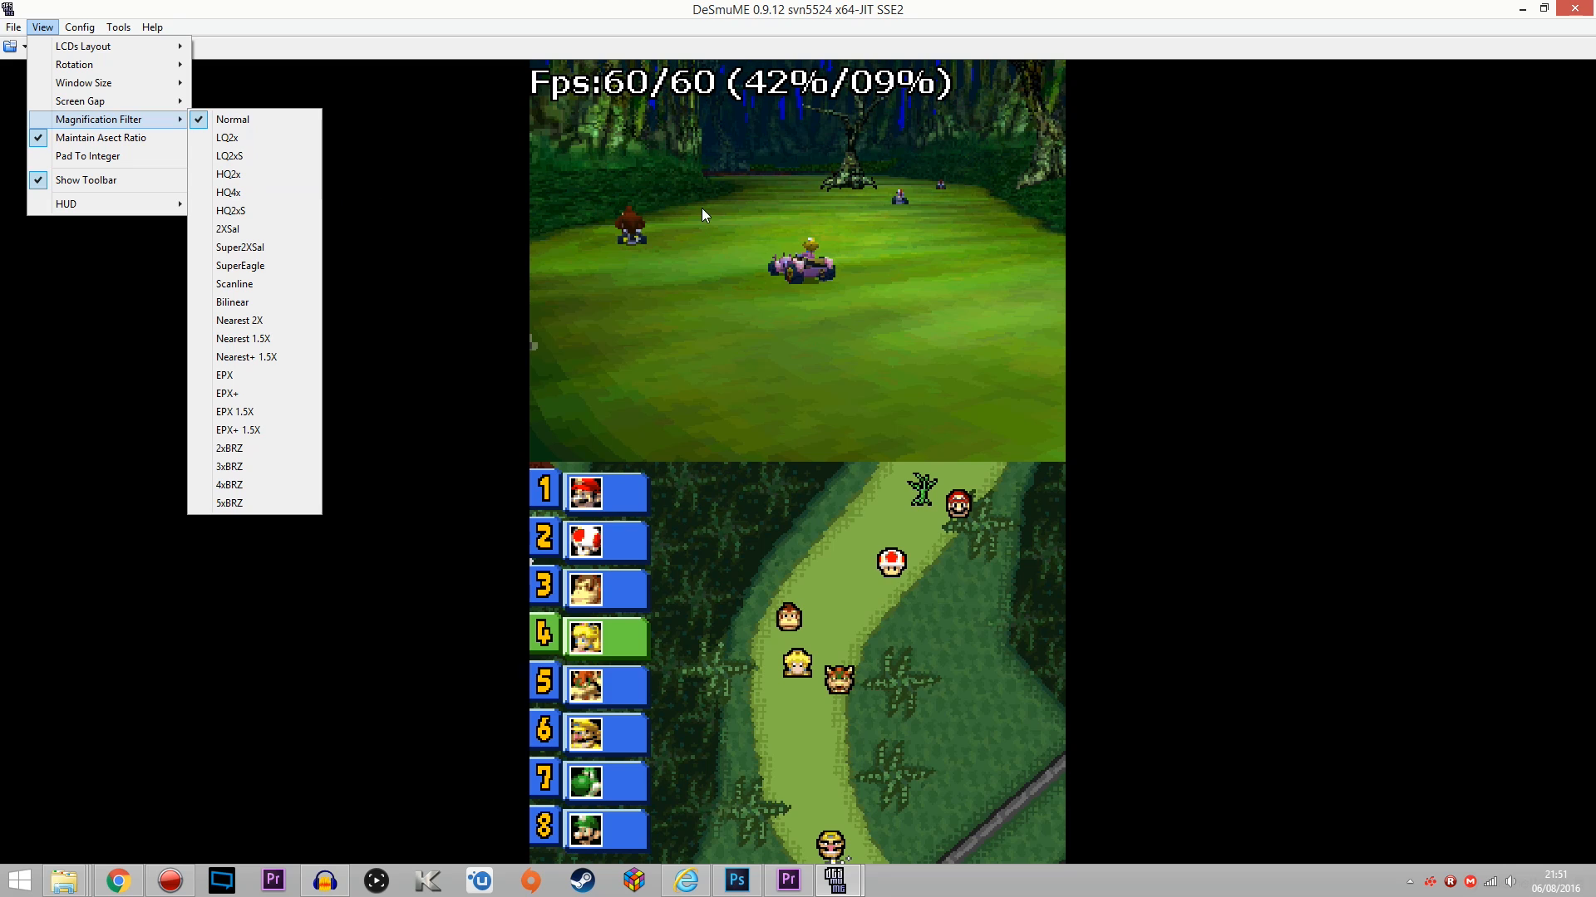
left_click(482, 292)
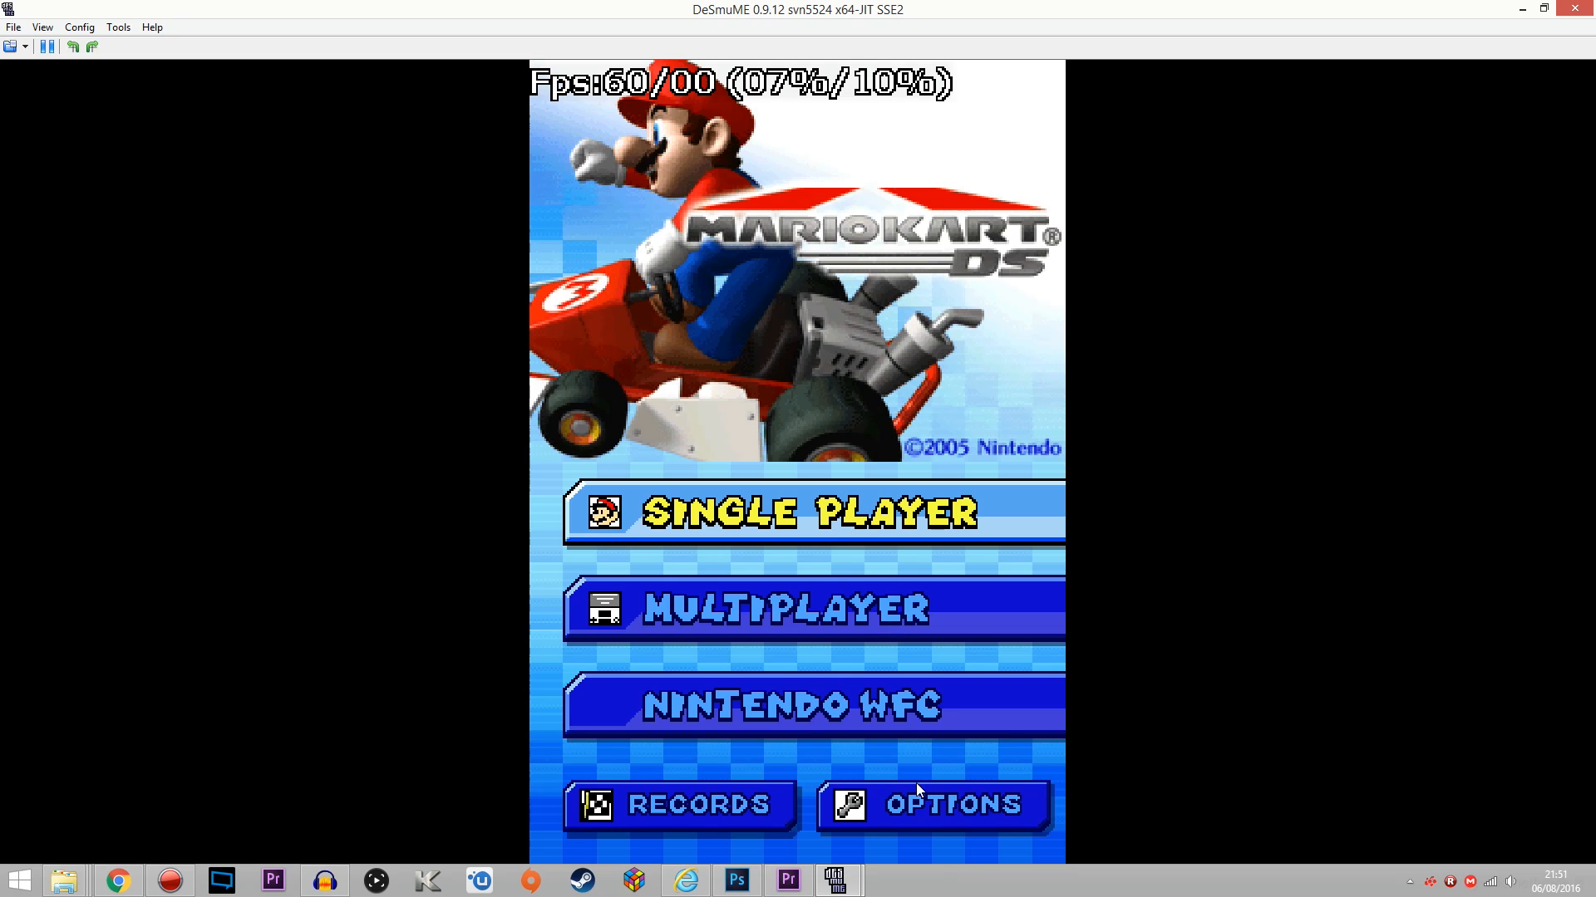
left_click(42, 27)
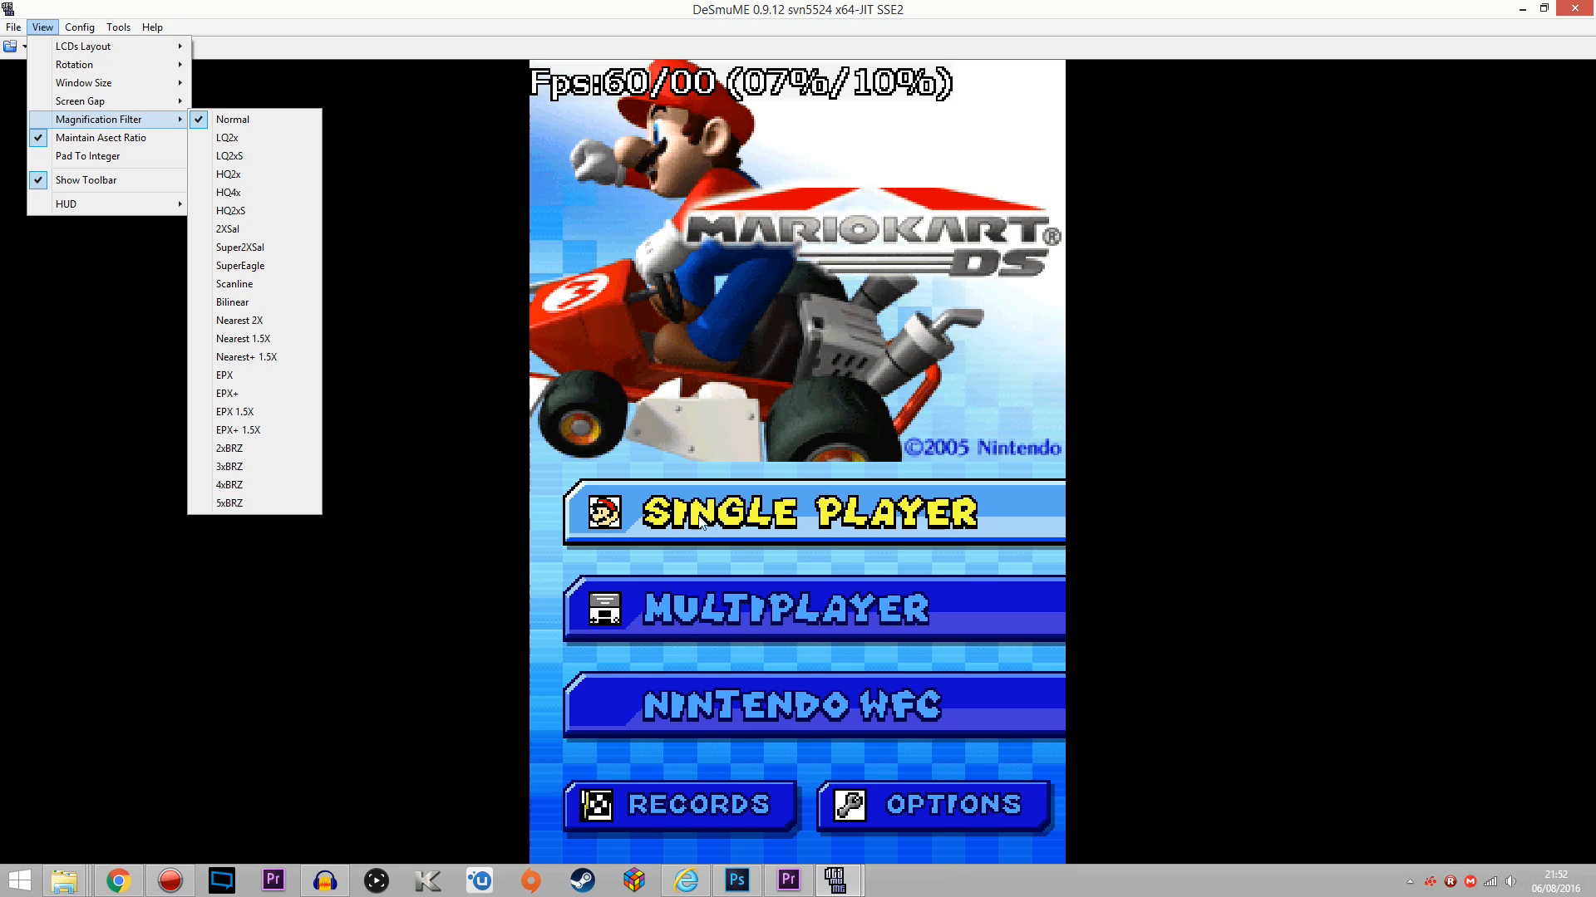
left_click(230, 504)
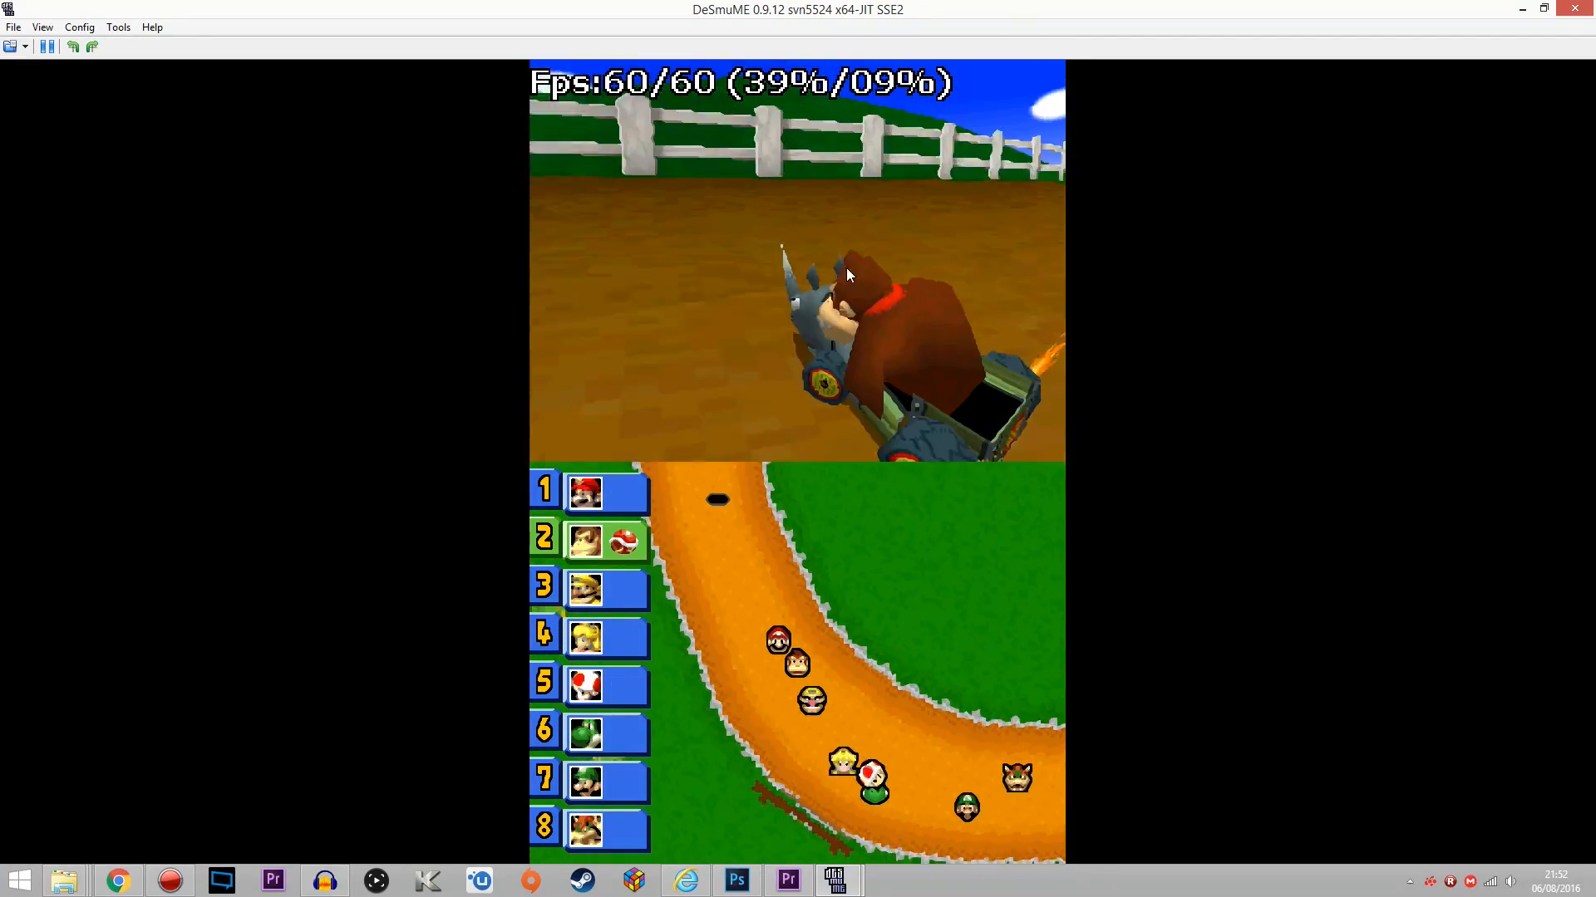
- Change the LCDs layout to One LCD so that only a single DS screen is displayed
left_click(42, 27)
mouse_move(56, 57)
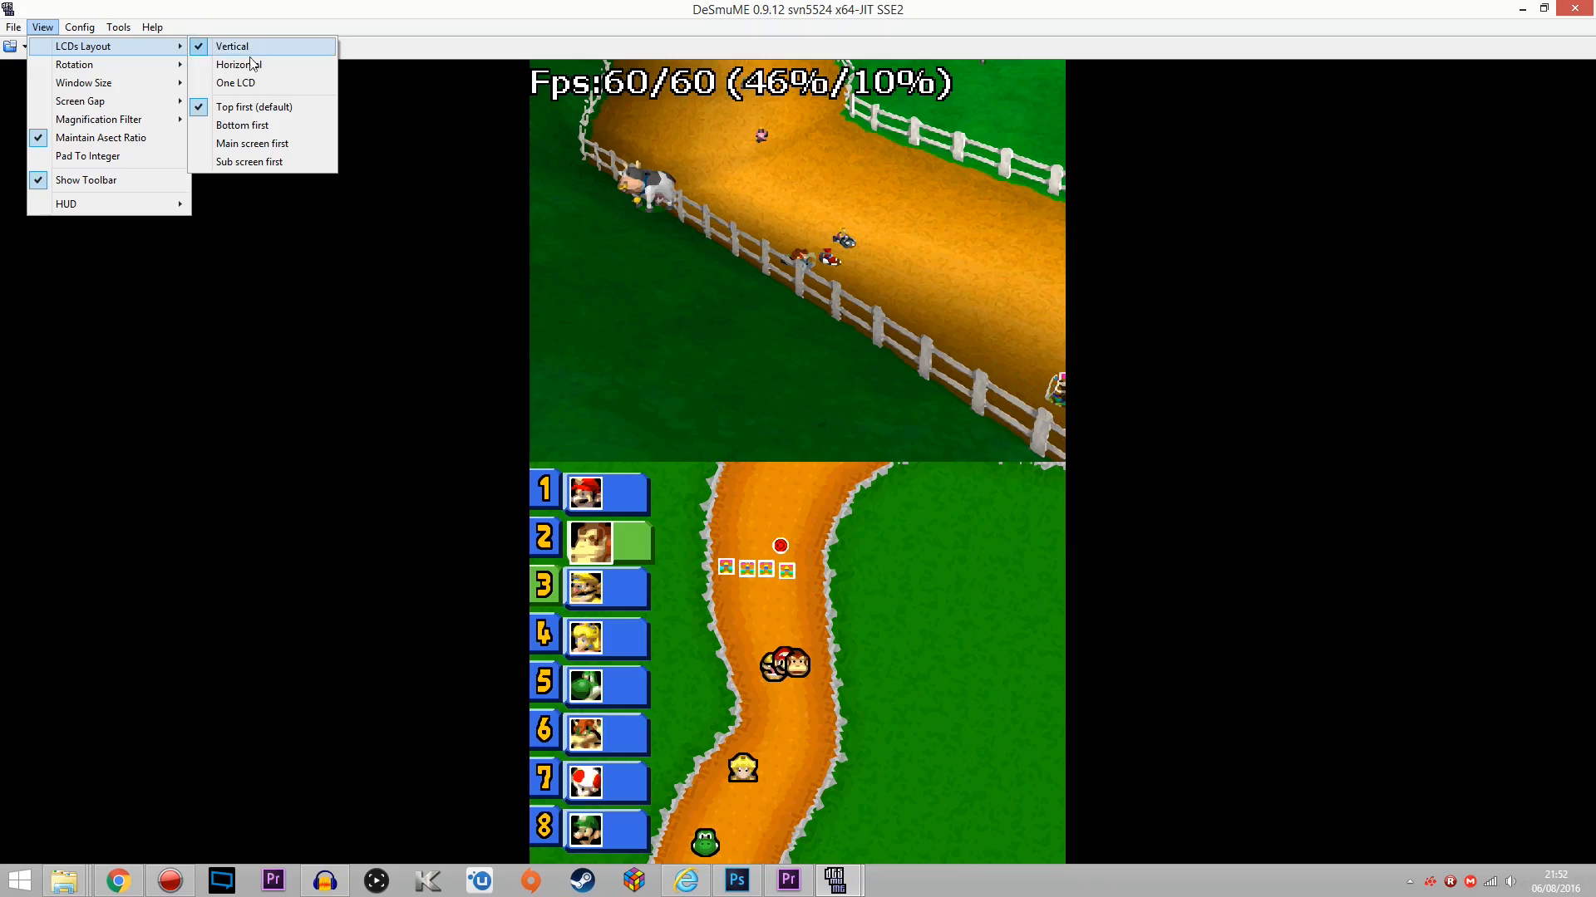
left_click(247, 84)
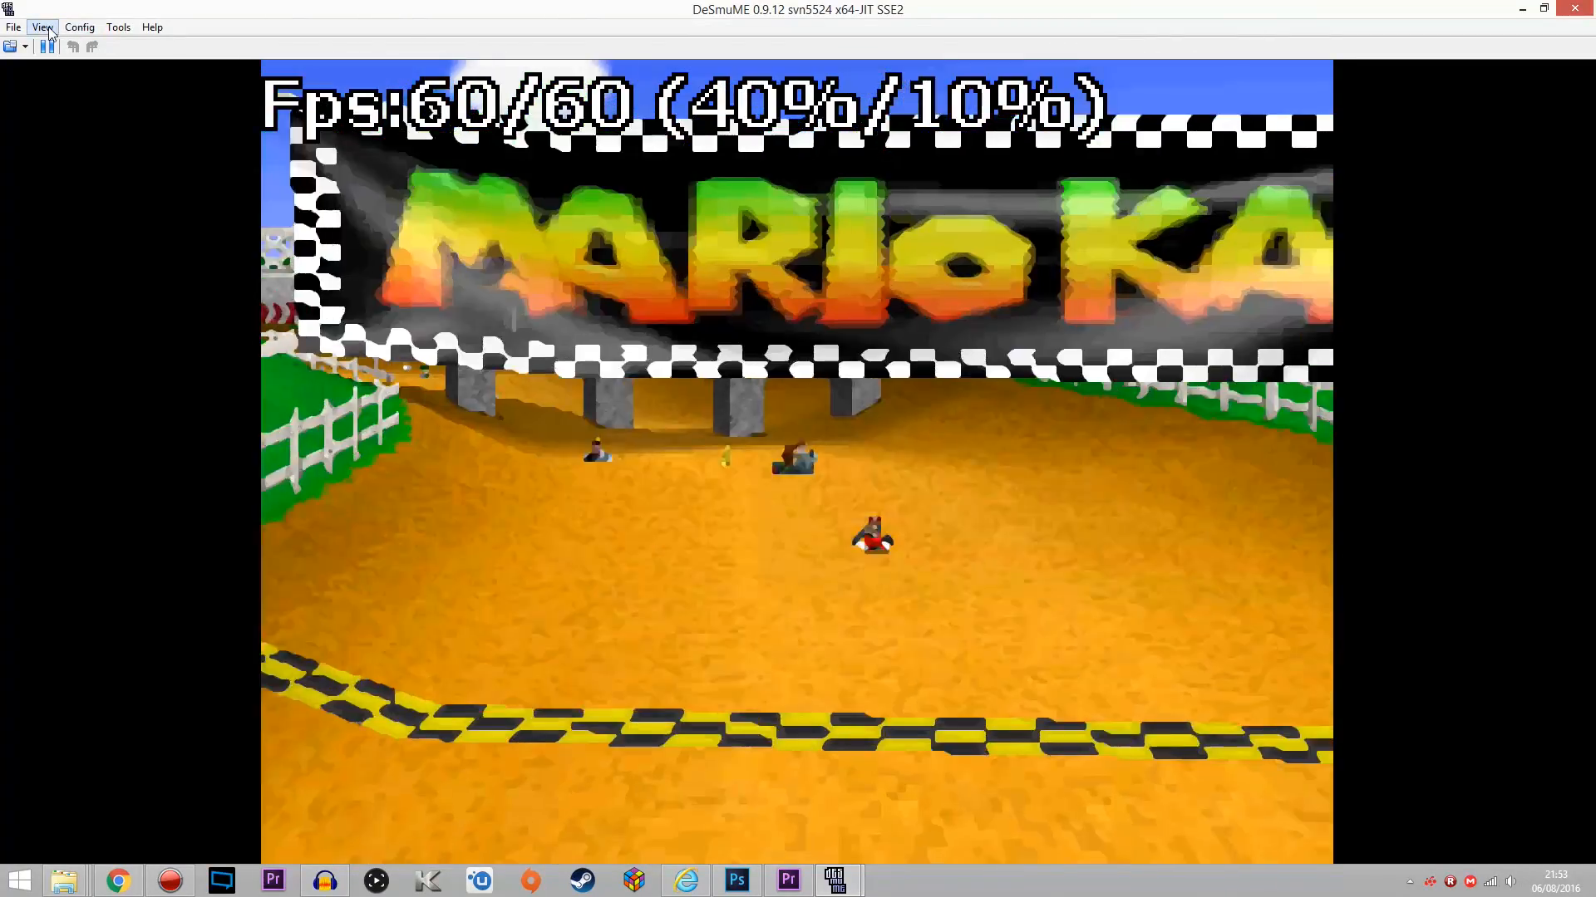
- Try the HQ2xS, Scanline and EPX+ magnification filters one after another on the running game
left_click(43, 27)
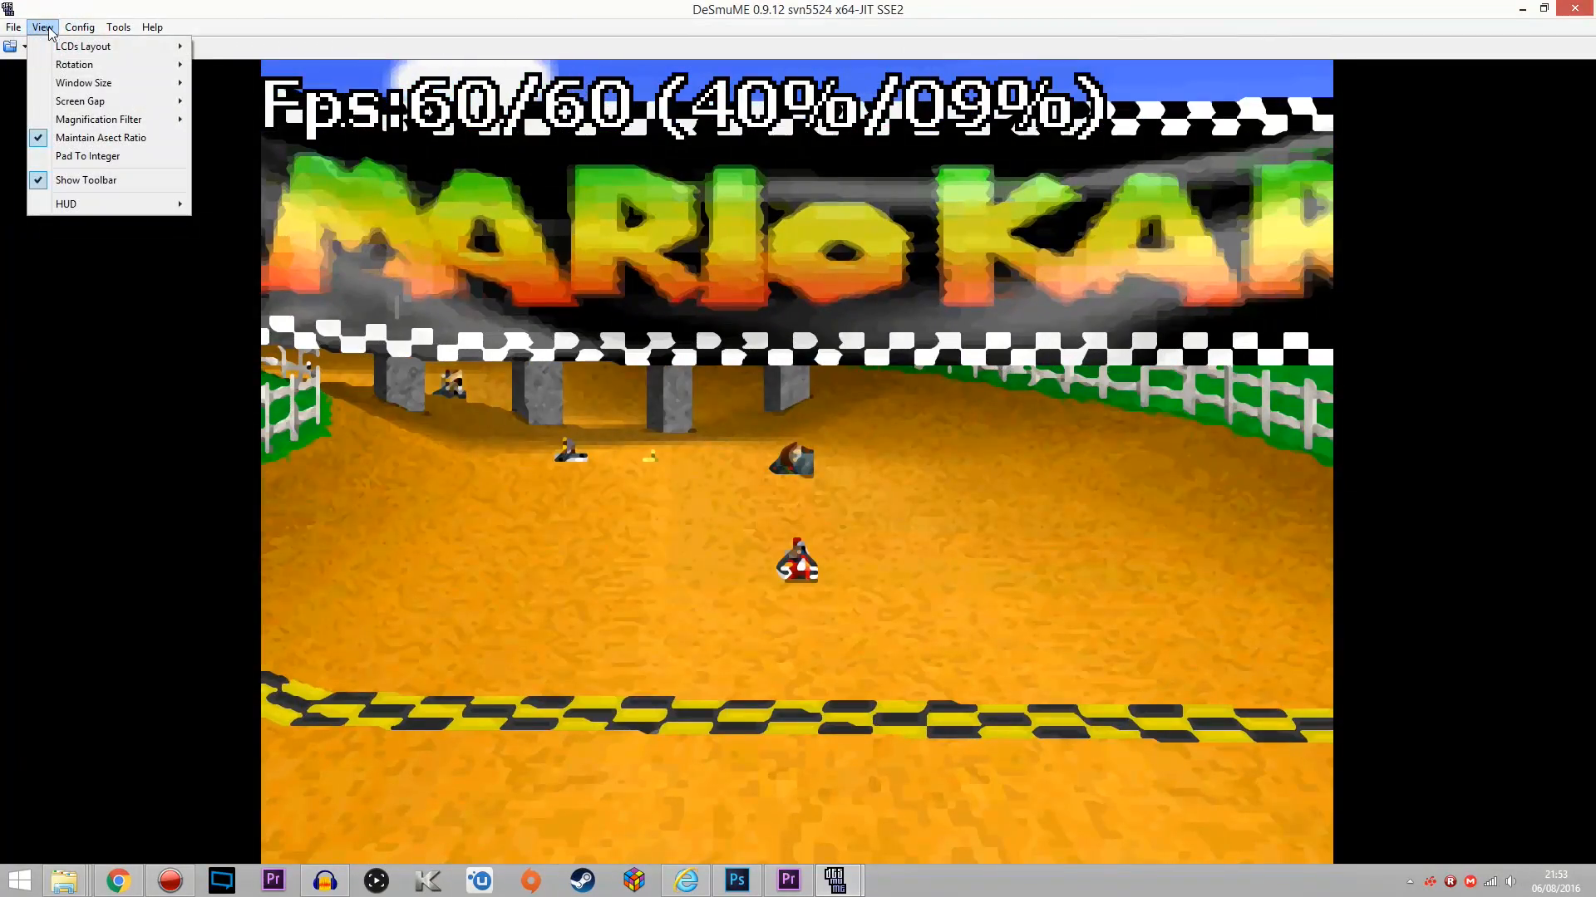
mouse_move(88, 120)
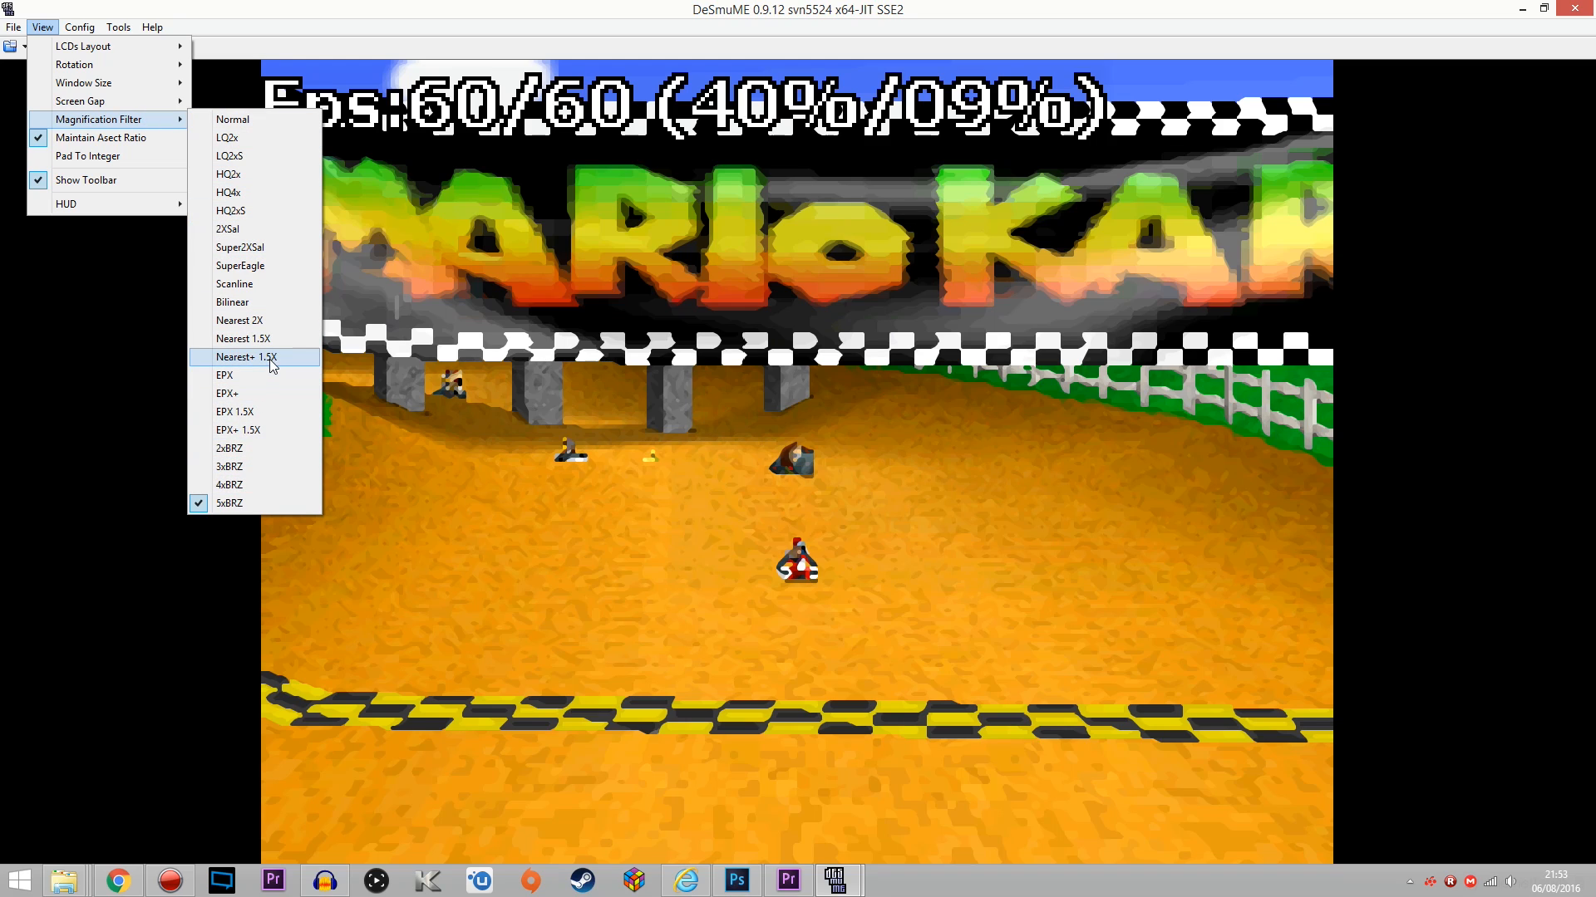
left_click(251, 213)
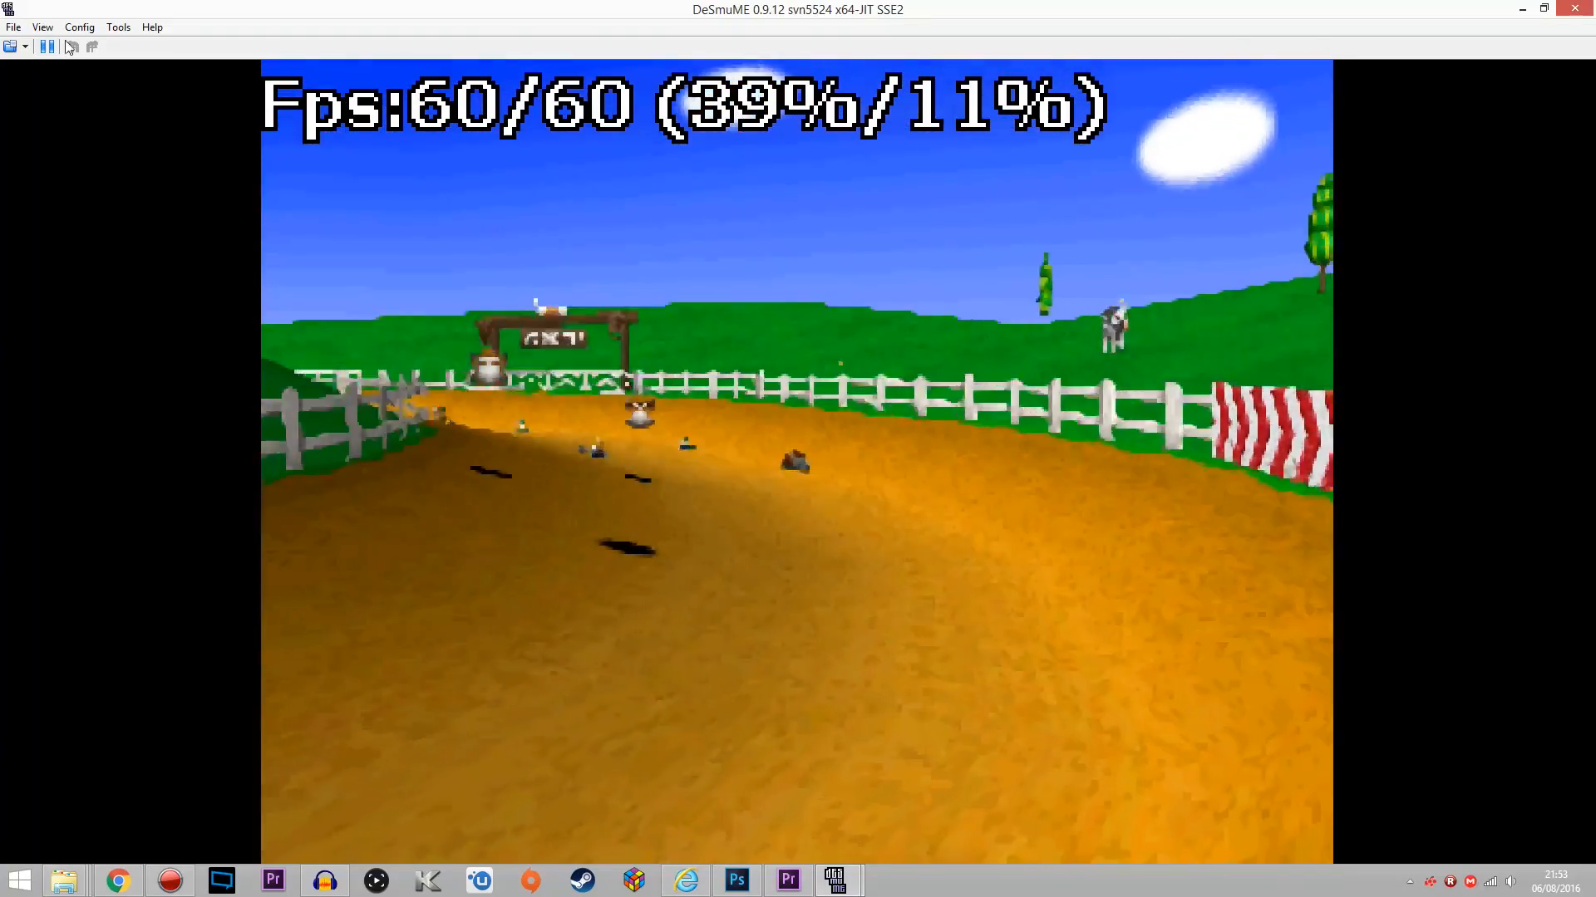
left_click(42, 26)
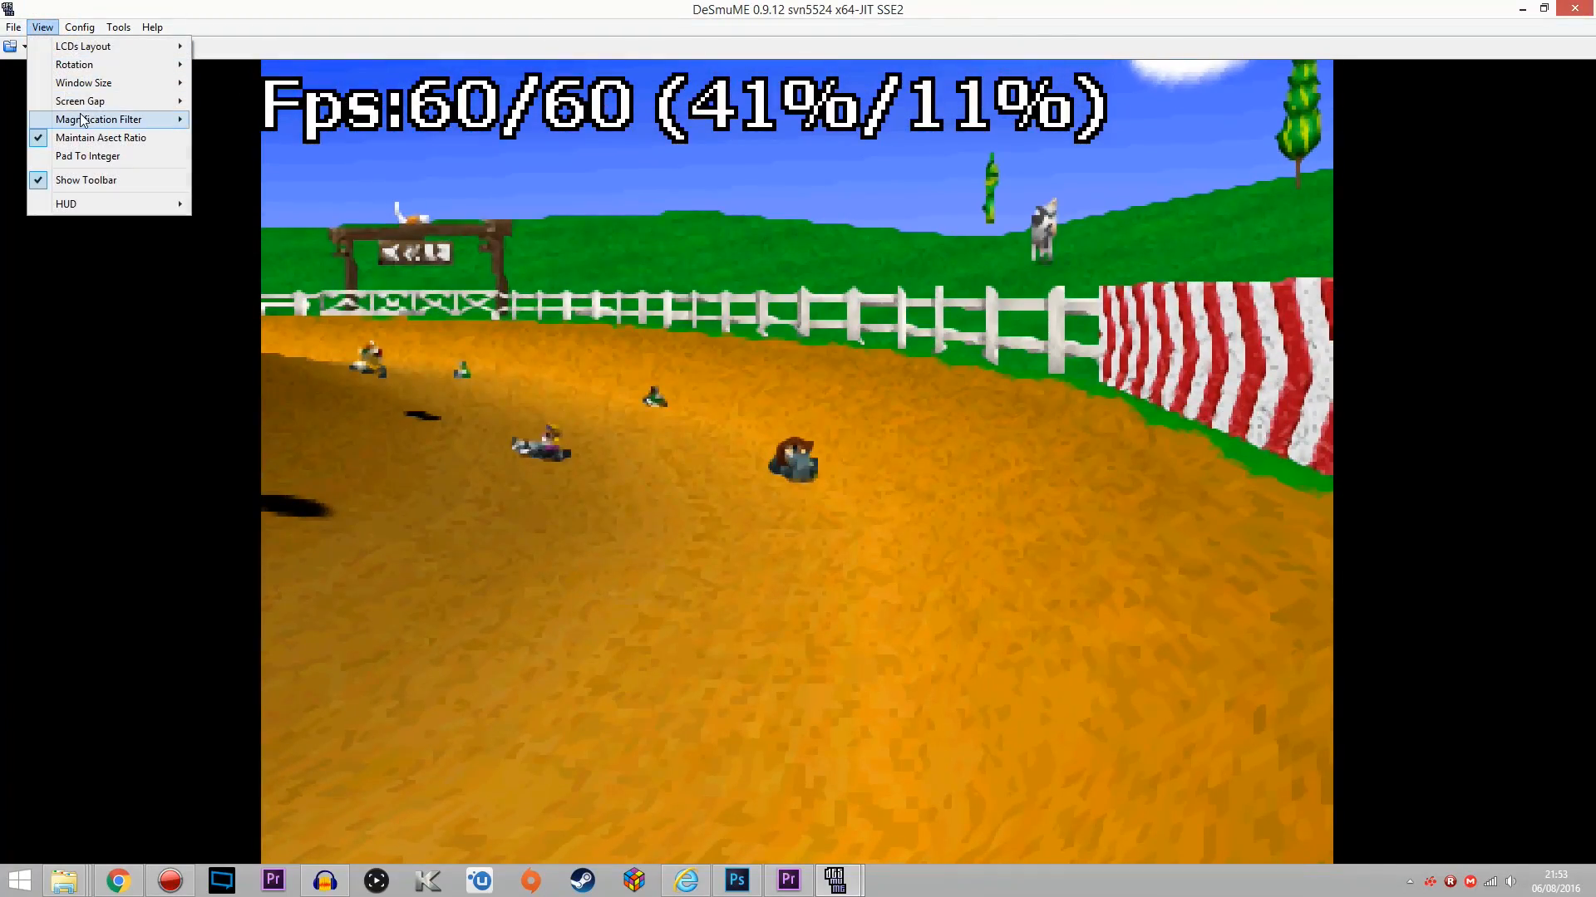
mouse_move(87, 120)
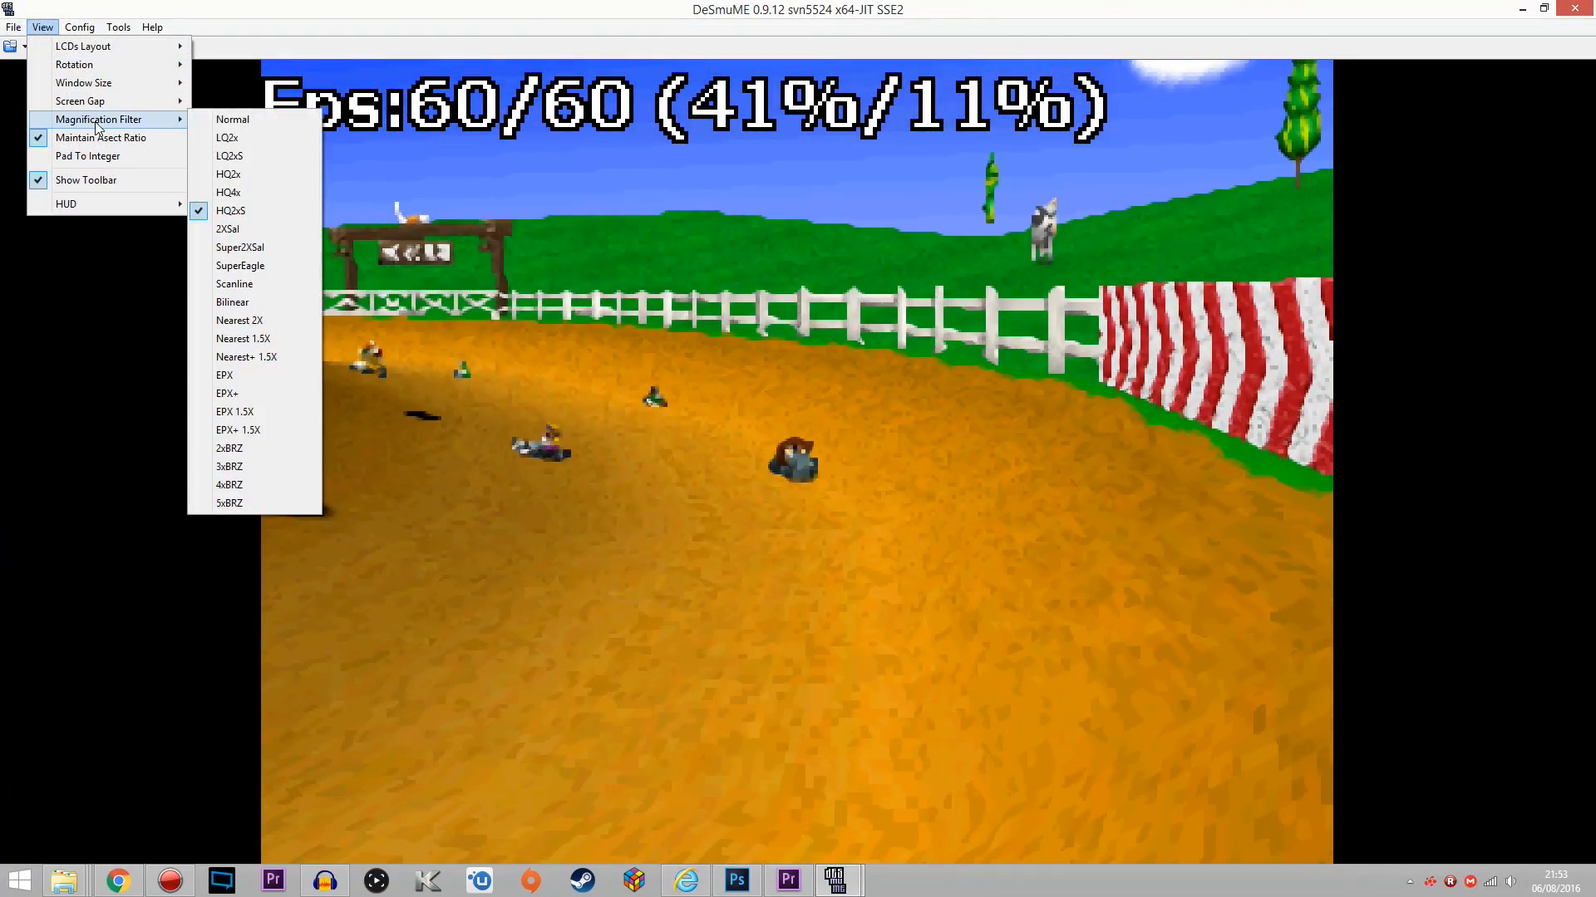
left_click(276, 288)
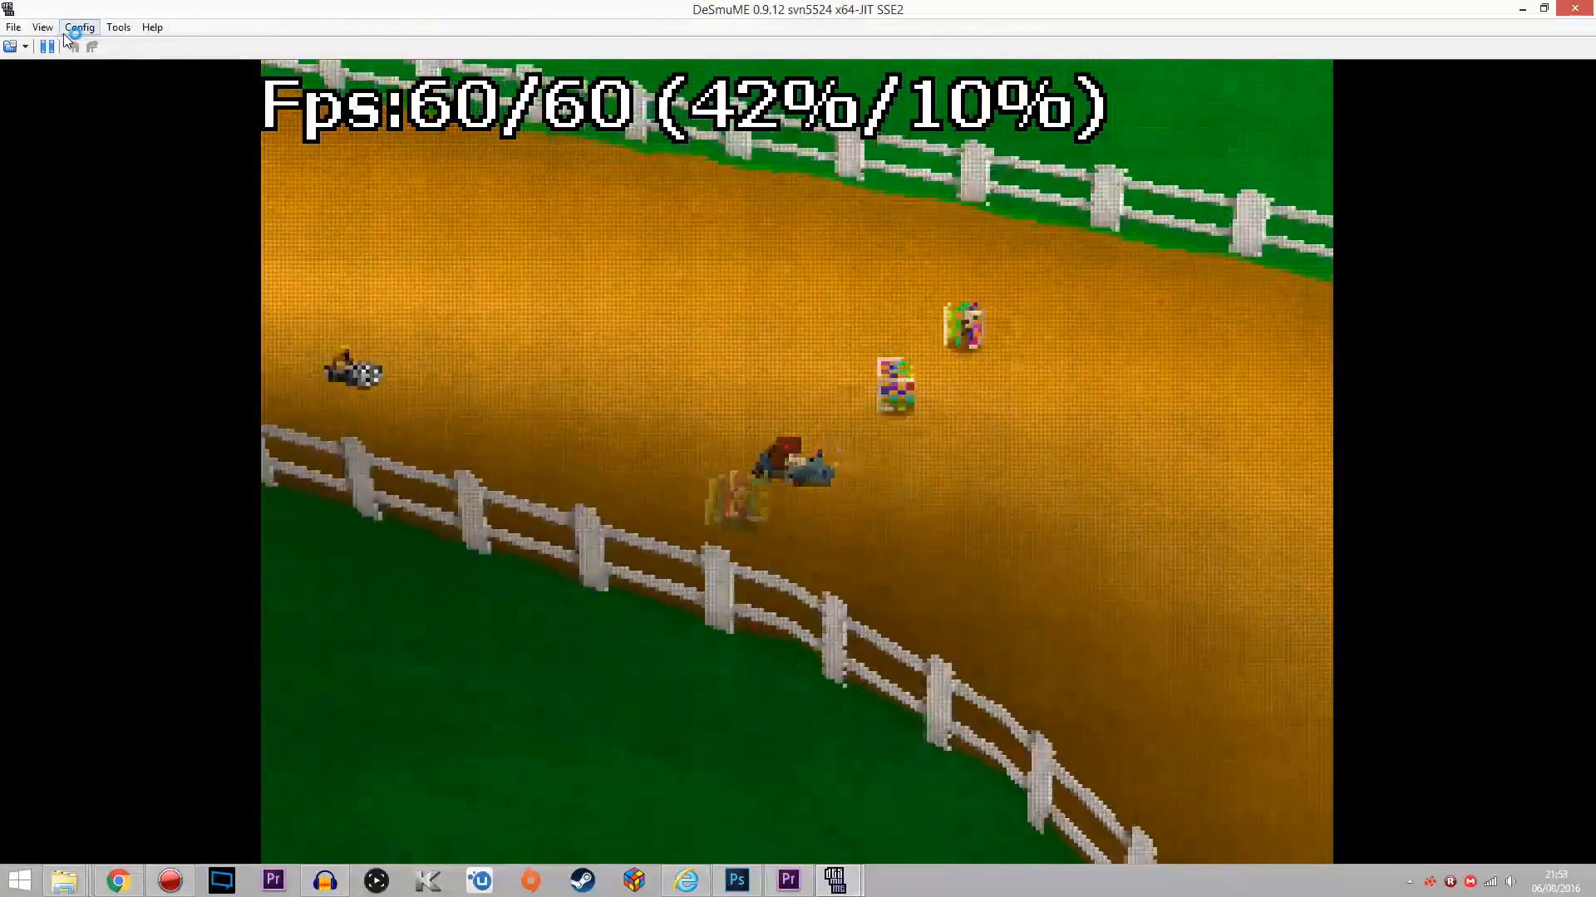
left_click(43, 27)
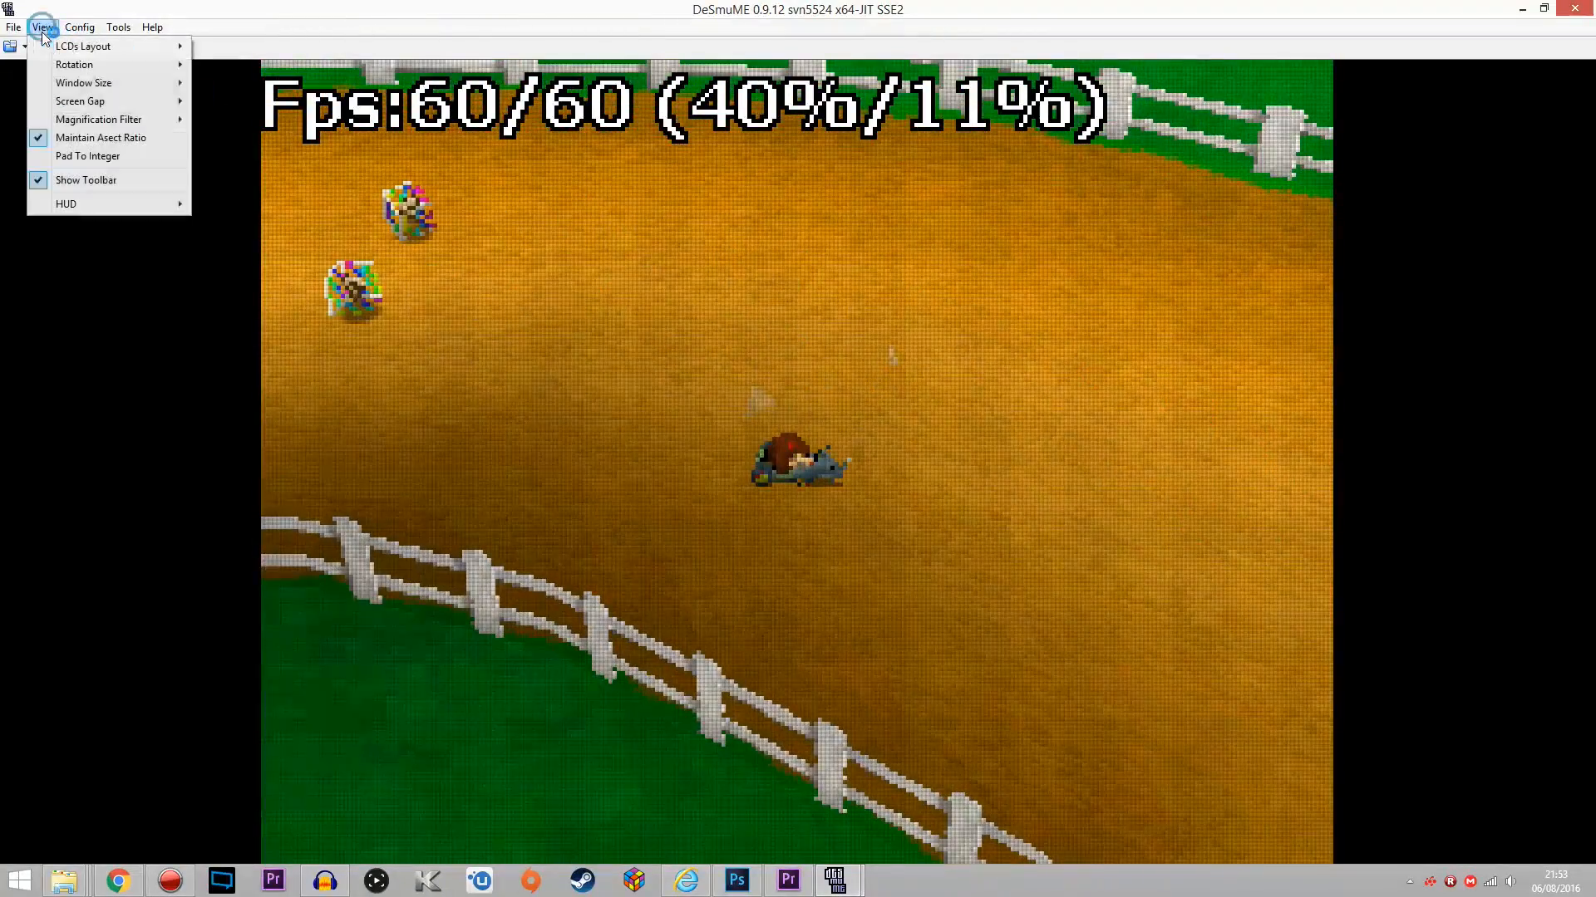
mouse_move(136, 121)
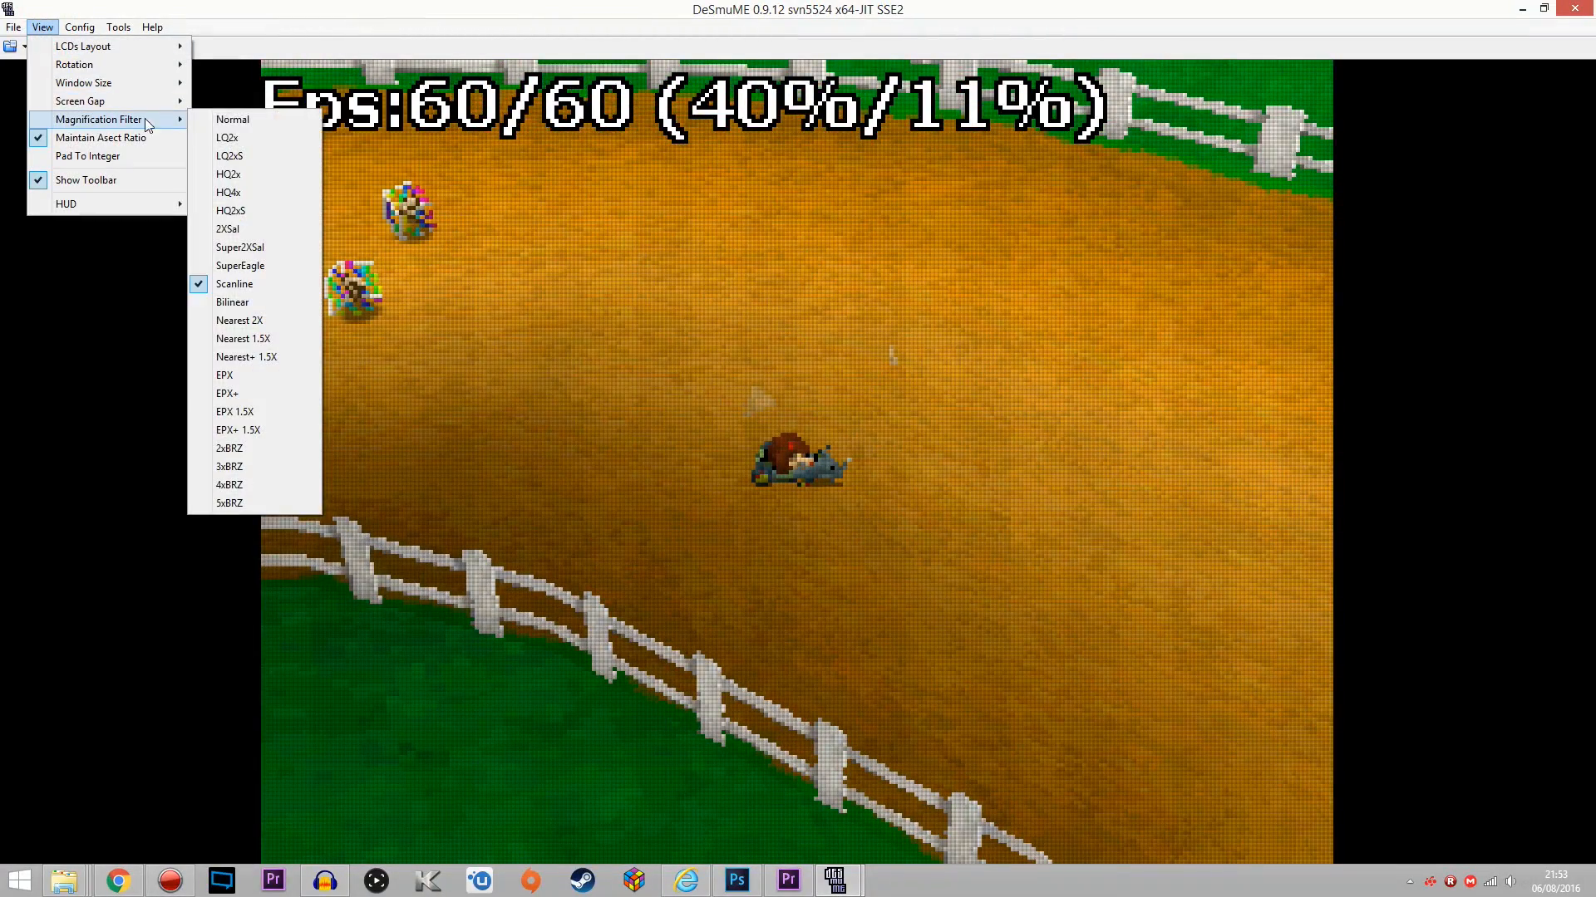
left_click(261, 395)
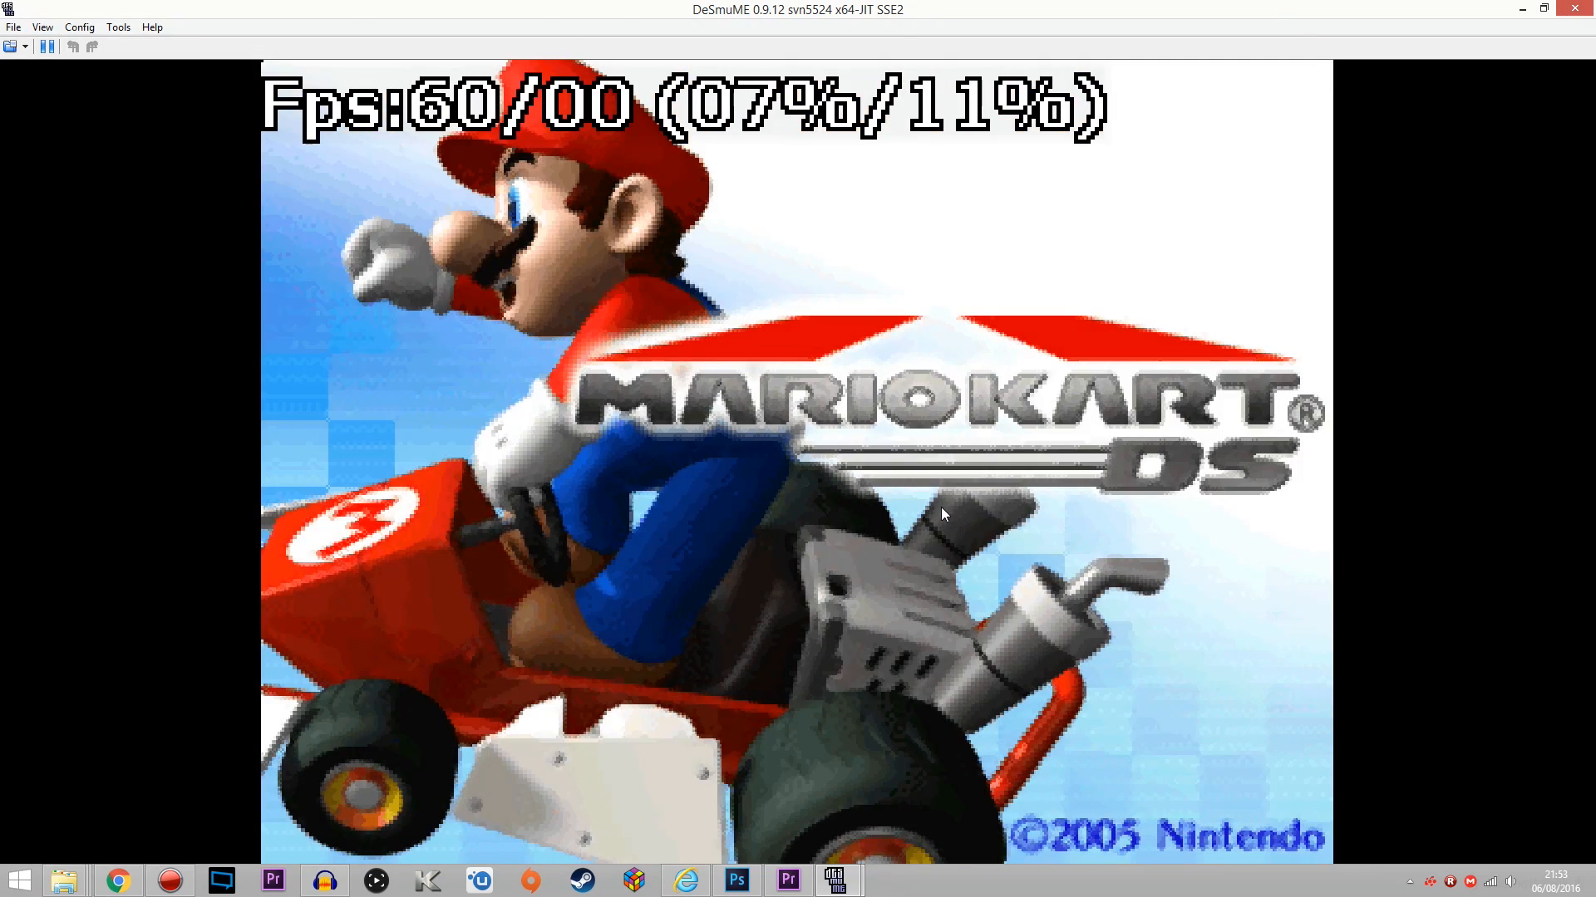
- Set the magnification filter back to Normal
left_click(40, 27)
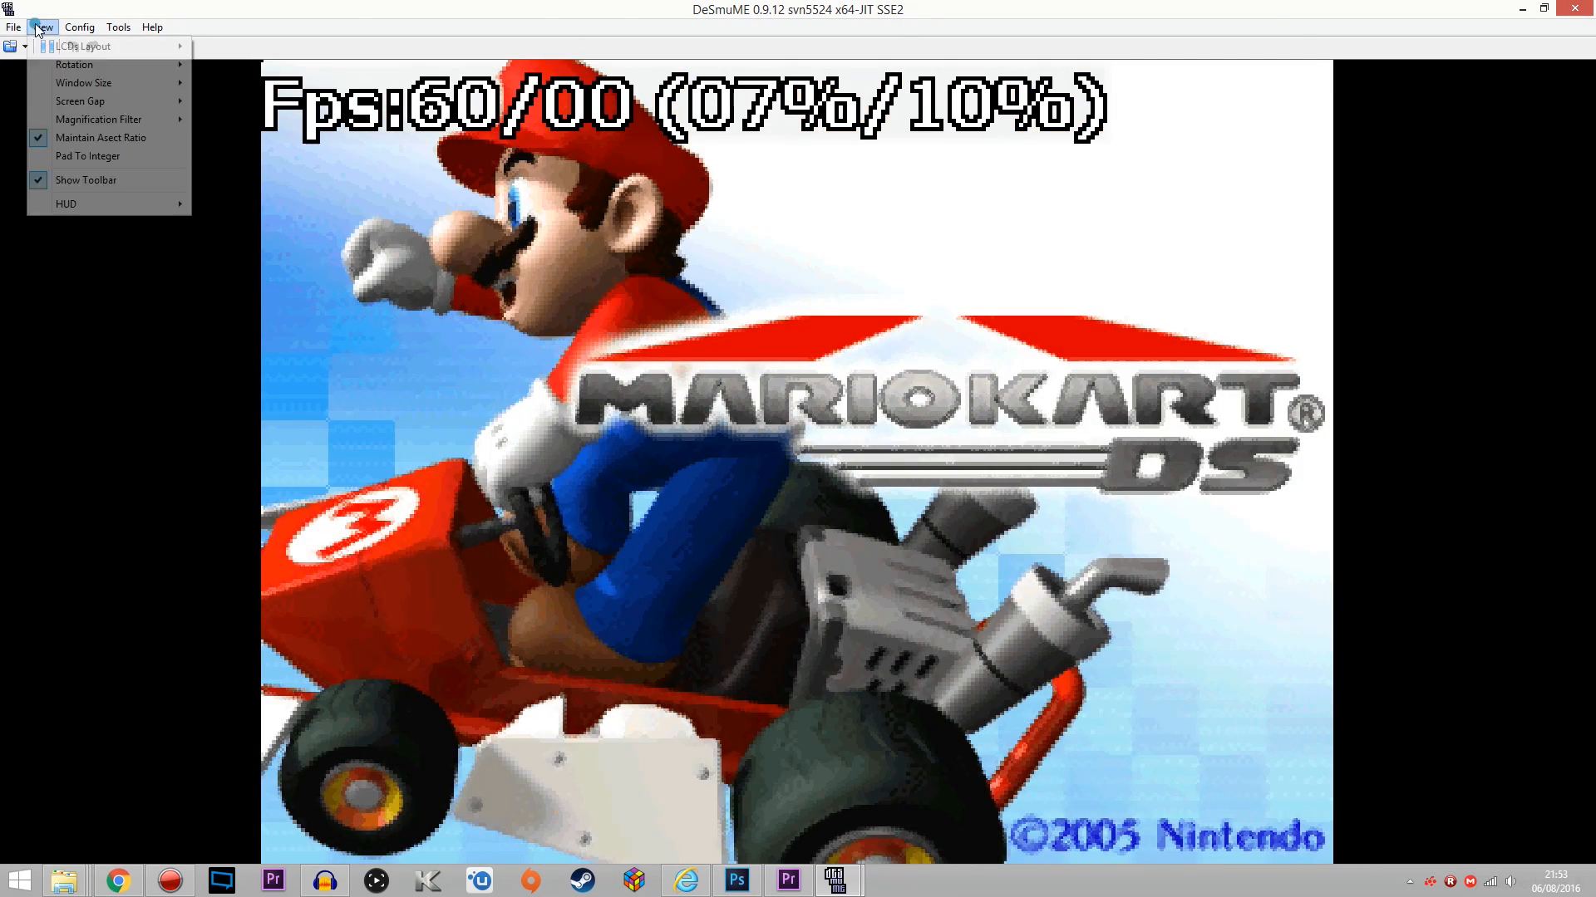
mouse_move(118, 120)
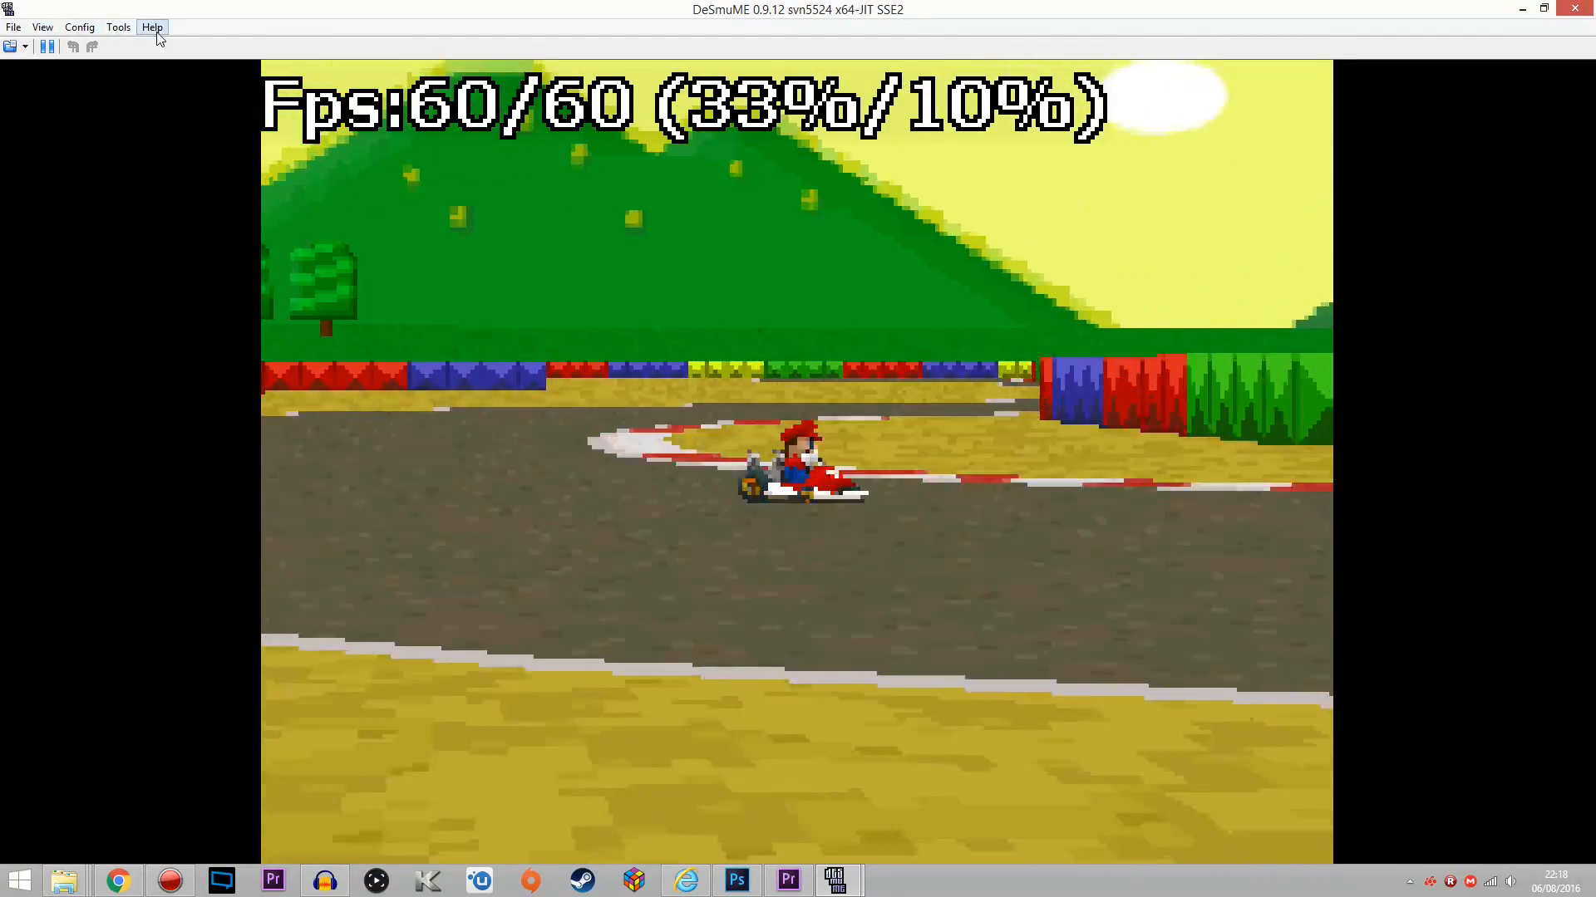
left_click(44, 28)
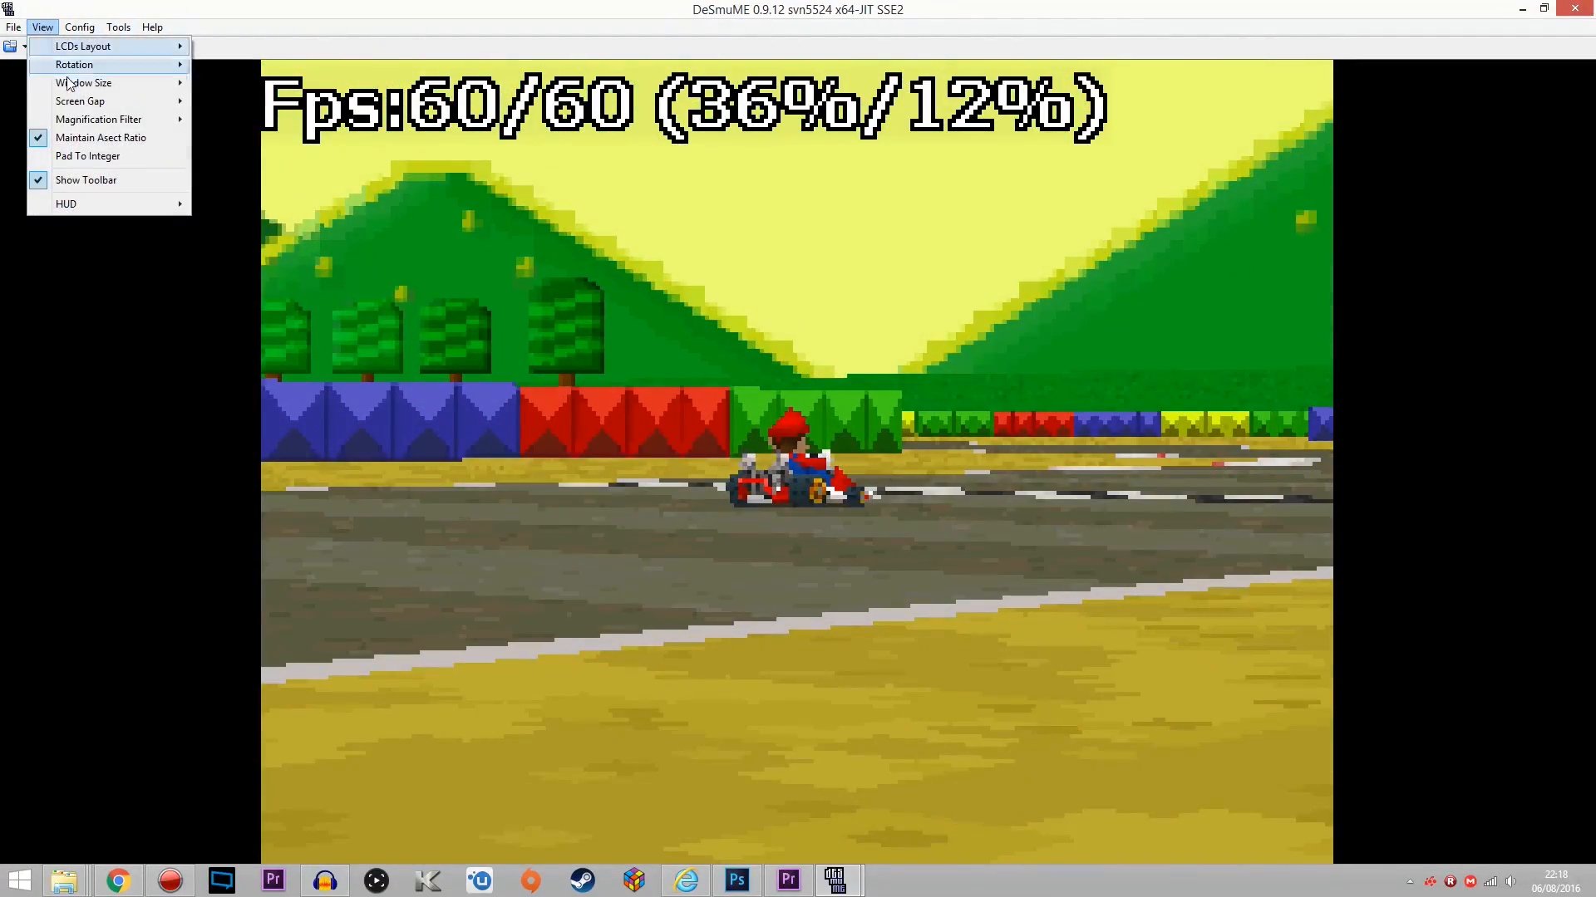
mouse_move(108, 121)
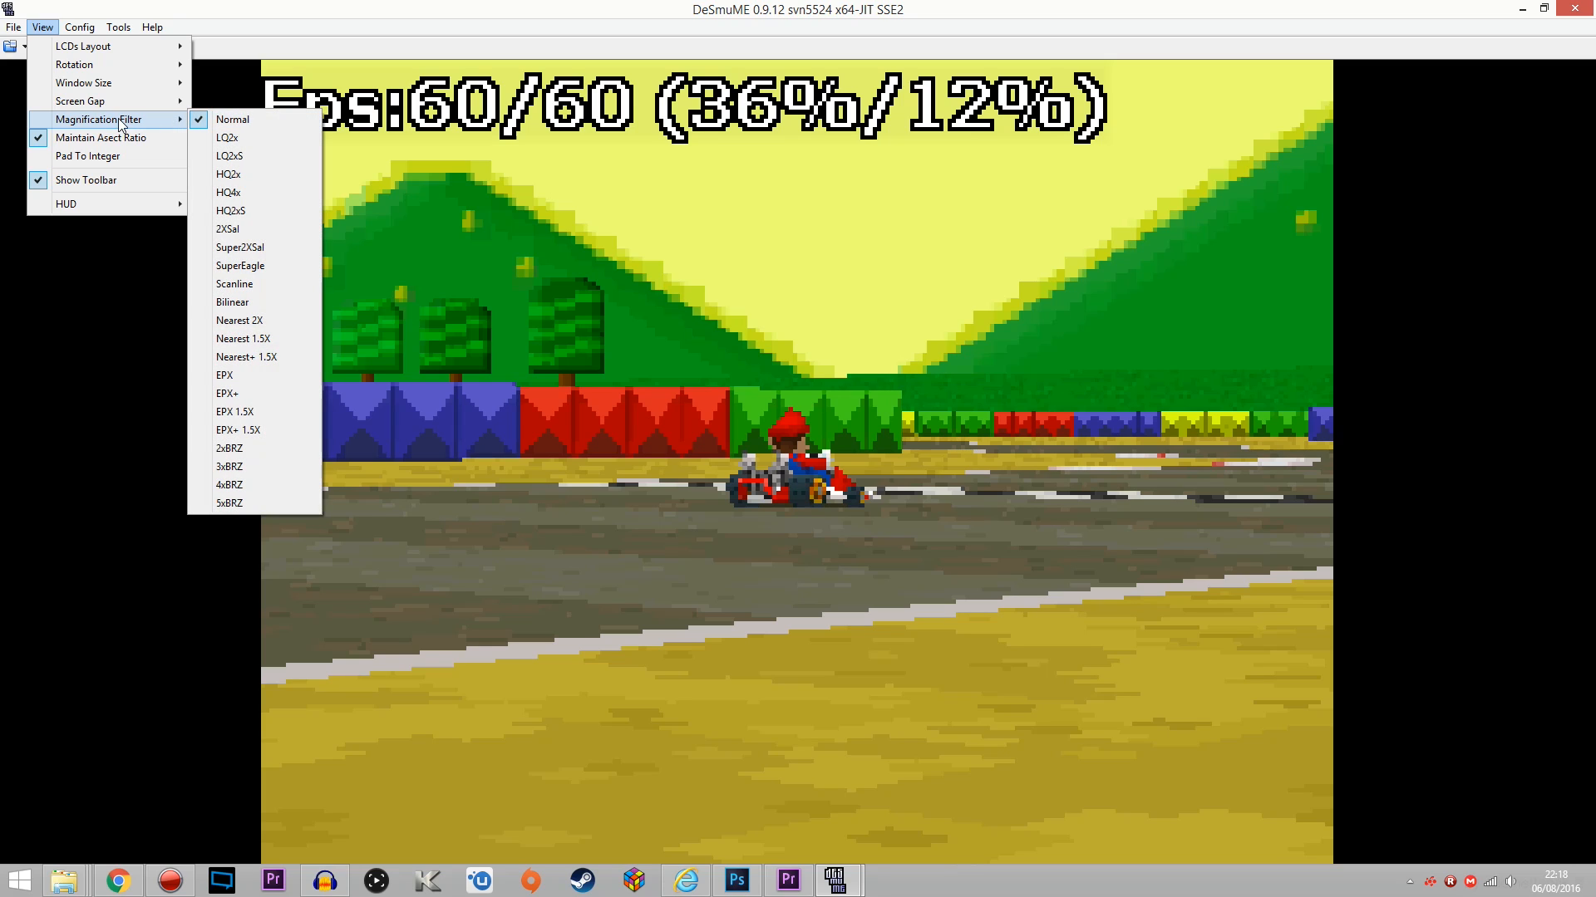
left_click(266, 118)
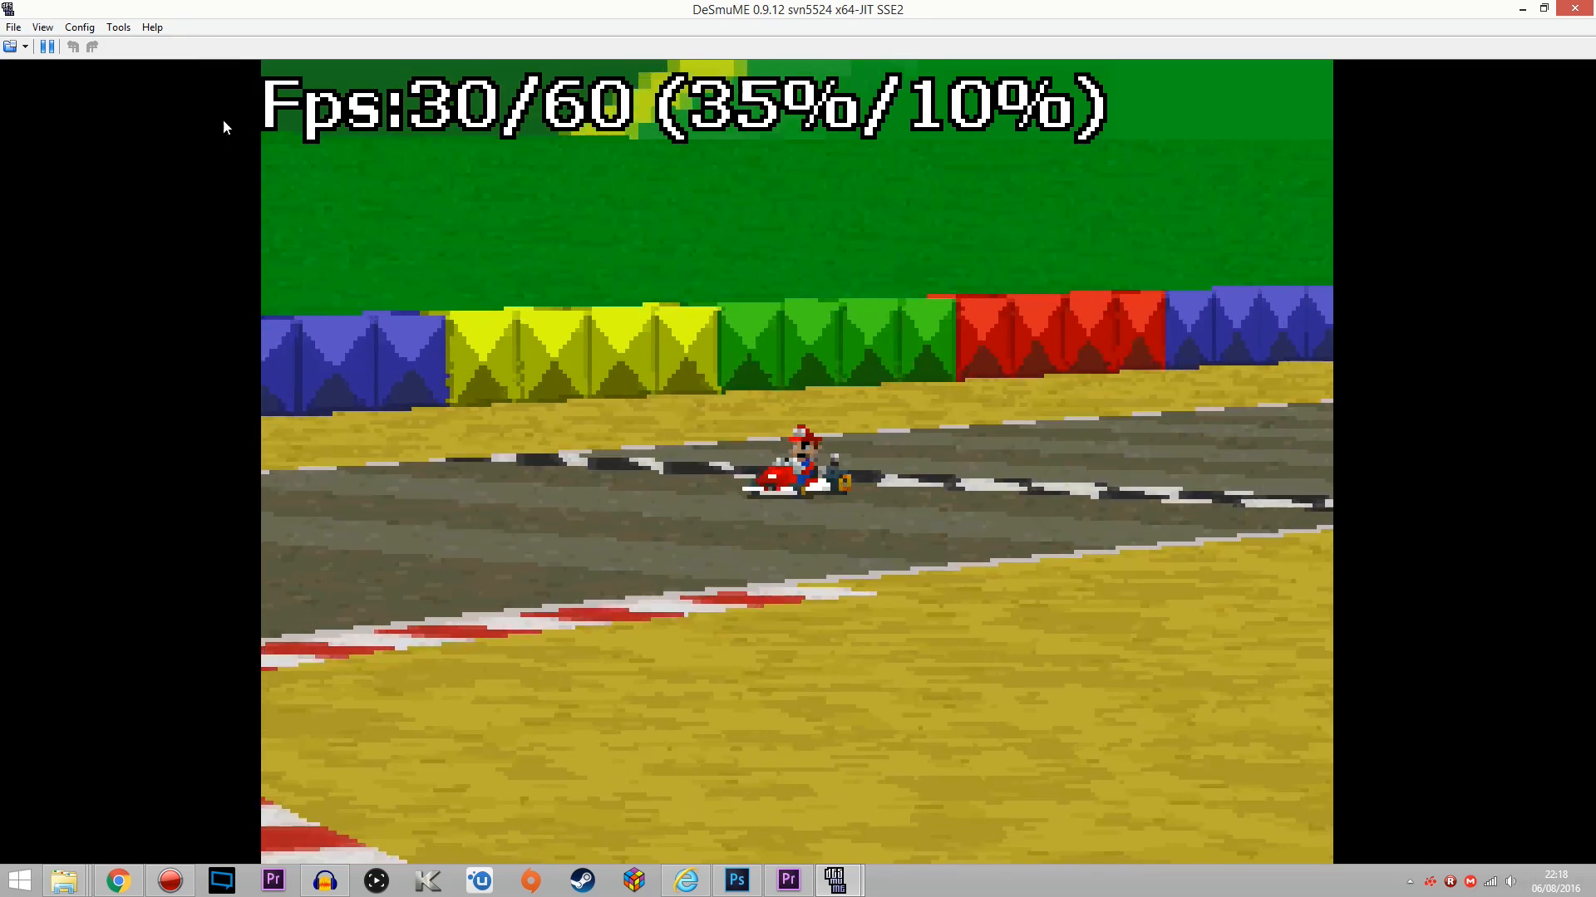
- In the 3D settings, enable Line Hack, look through the renderer choices while keeping SoftRasterizer, and accept the settings
left_click(76, 27)
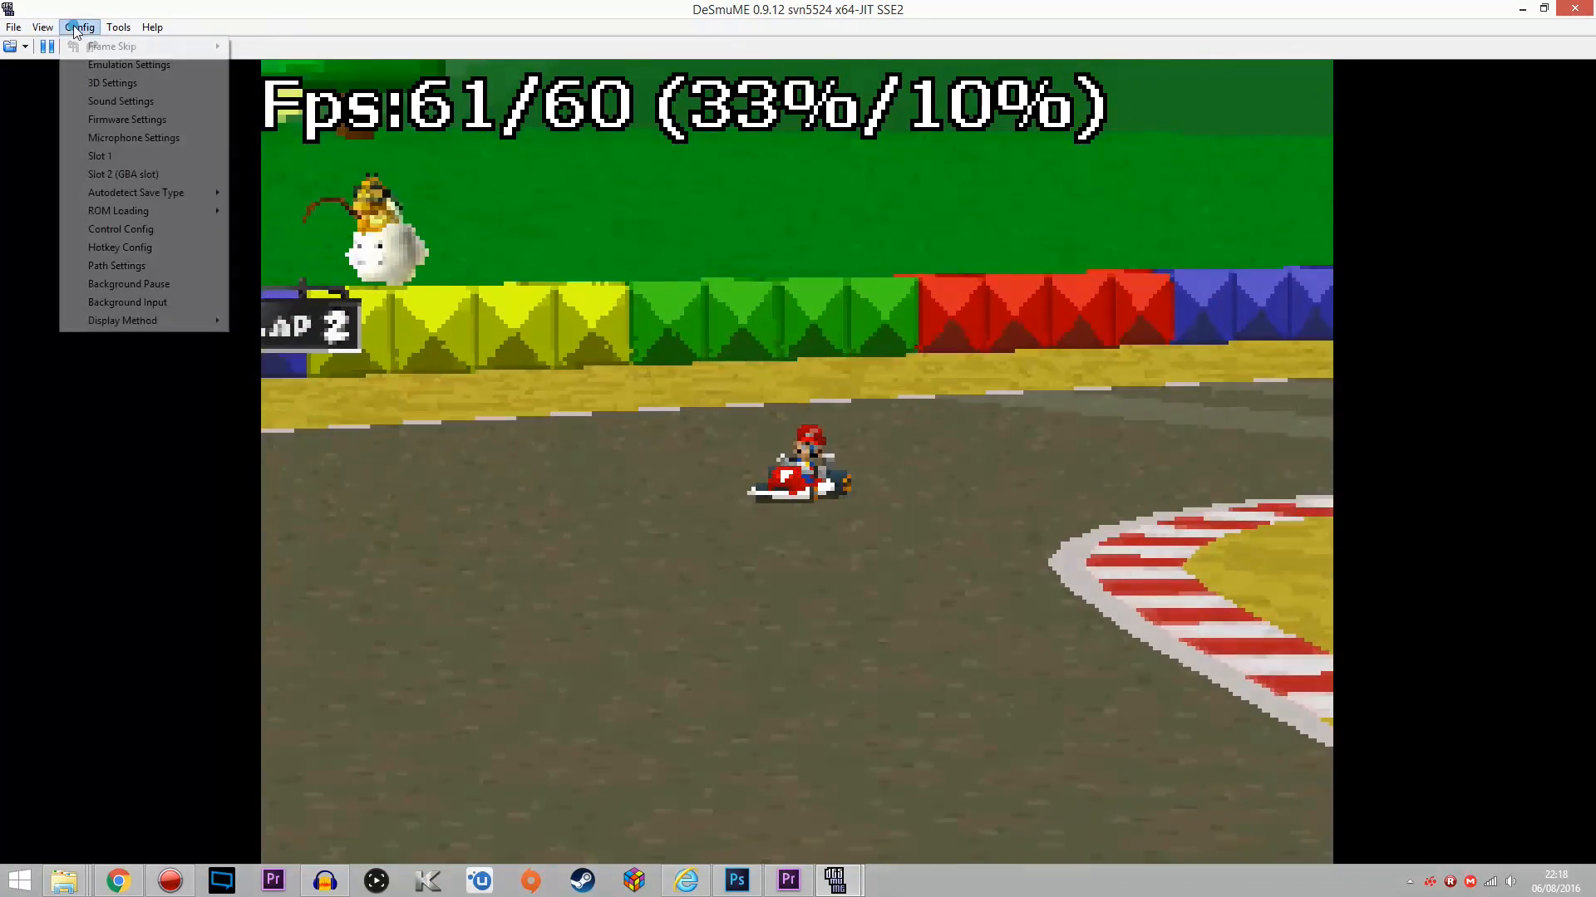
left_click(142, 84)
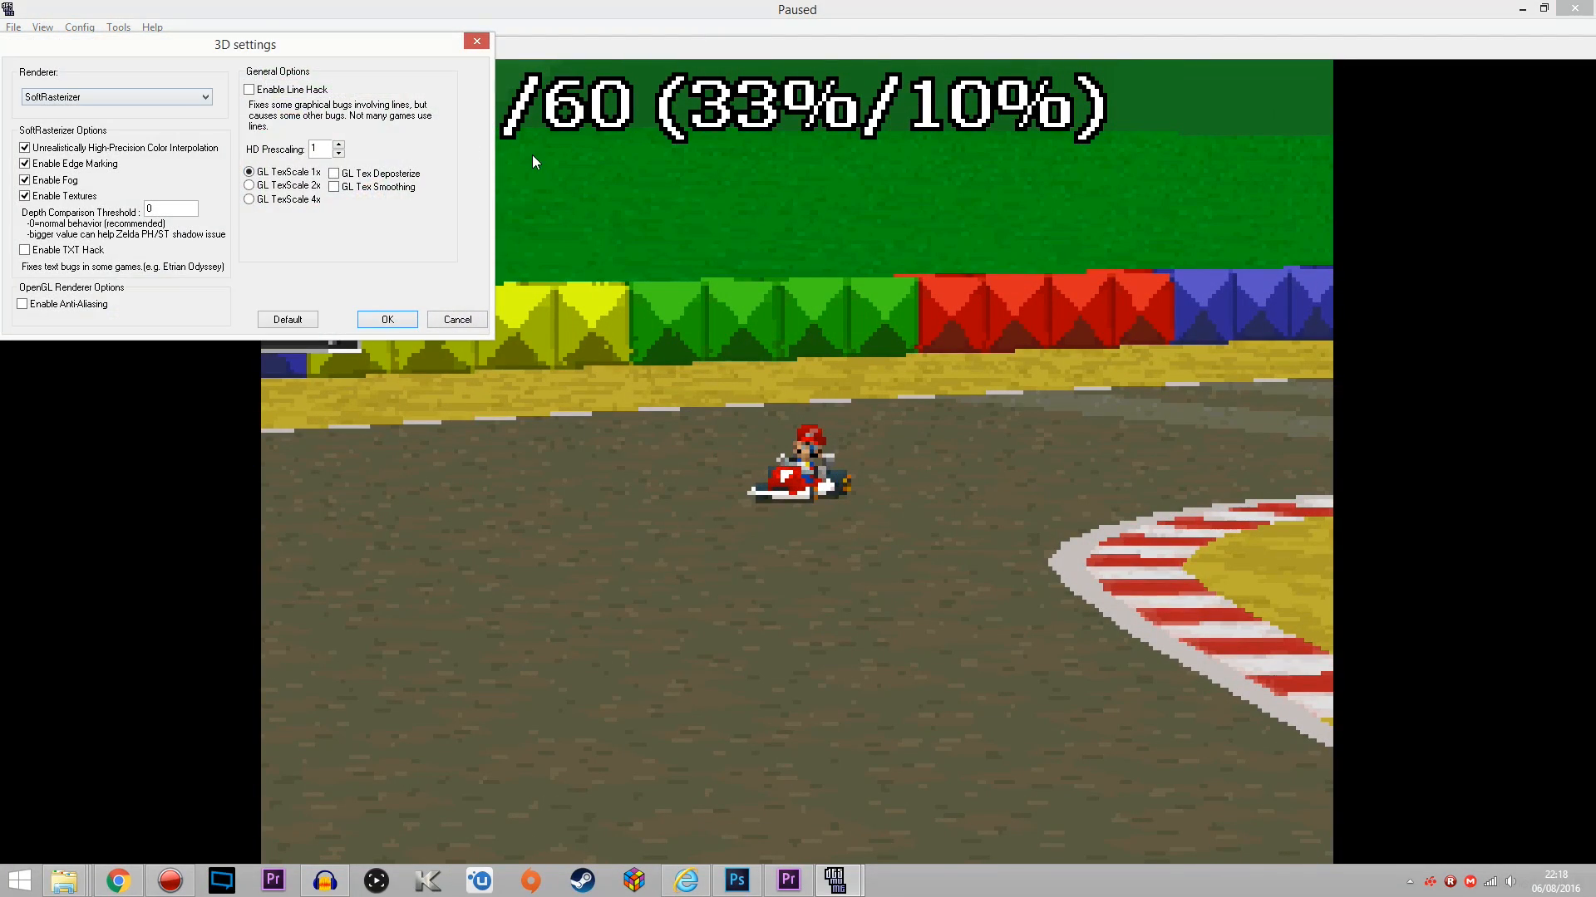
left_click_drag(246, 55, 1255, 229)
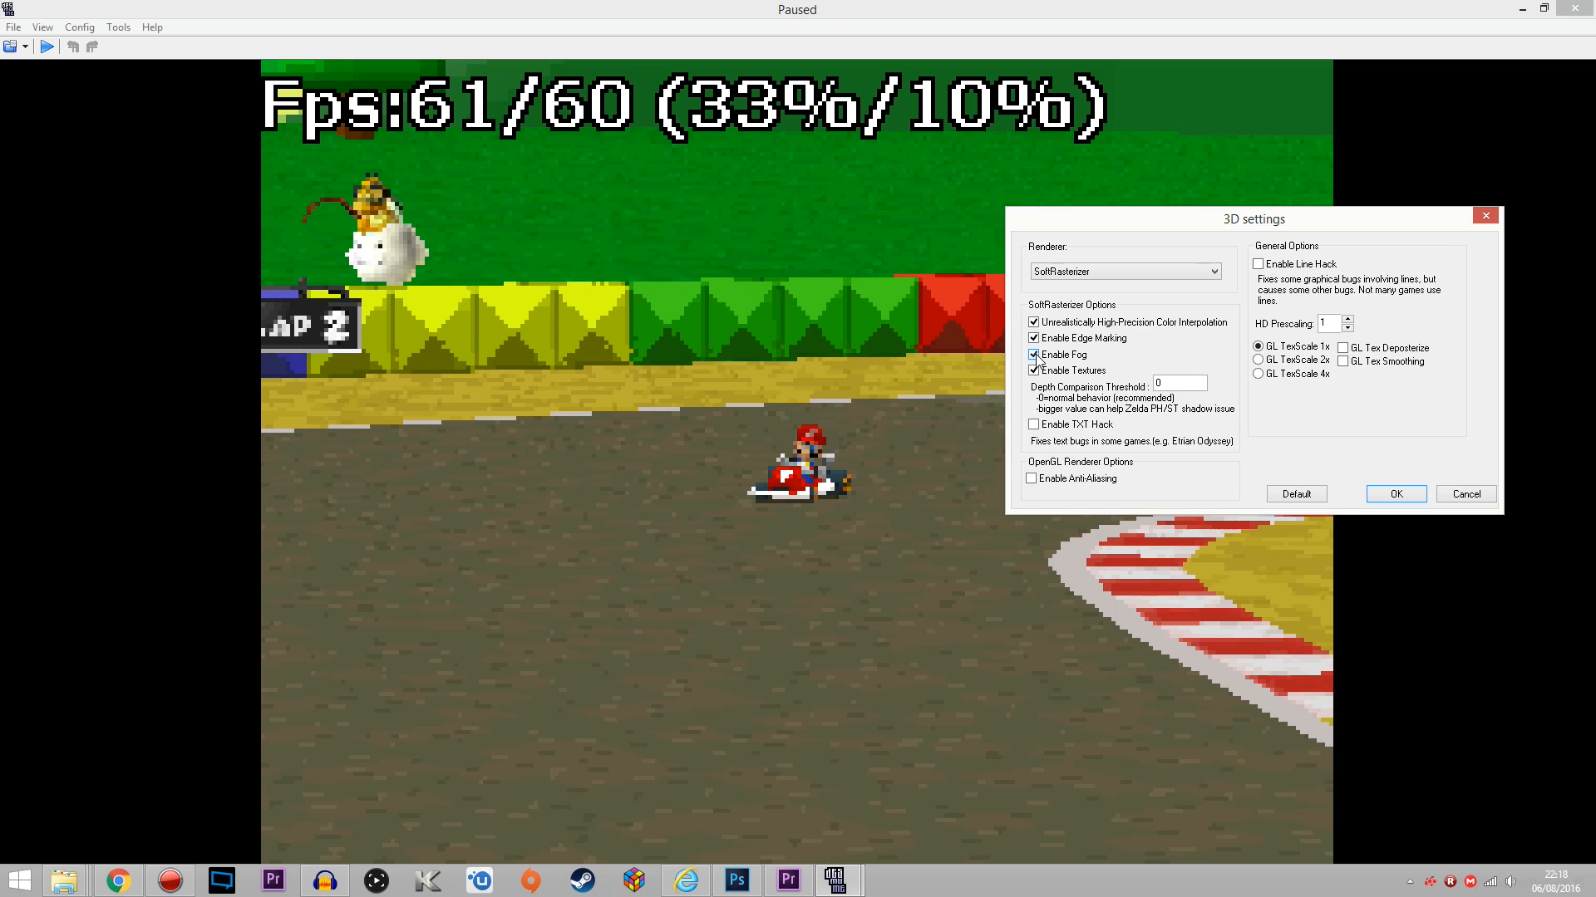
left_click(1261, 266)
left_click(1190, 275)
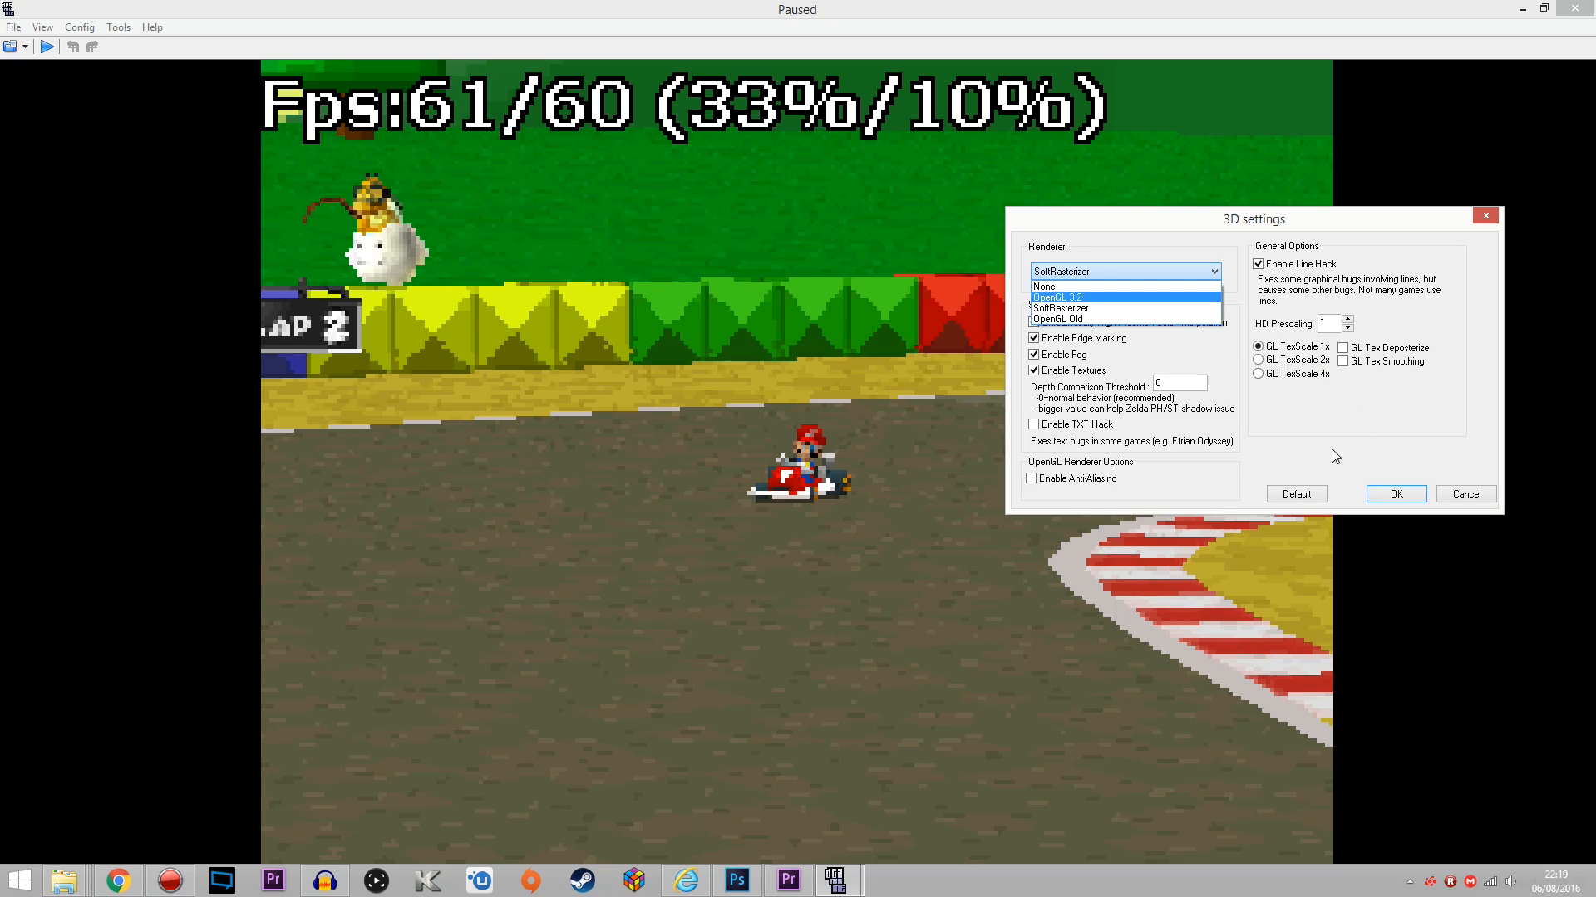
left_click(1306, 447)
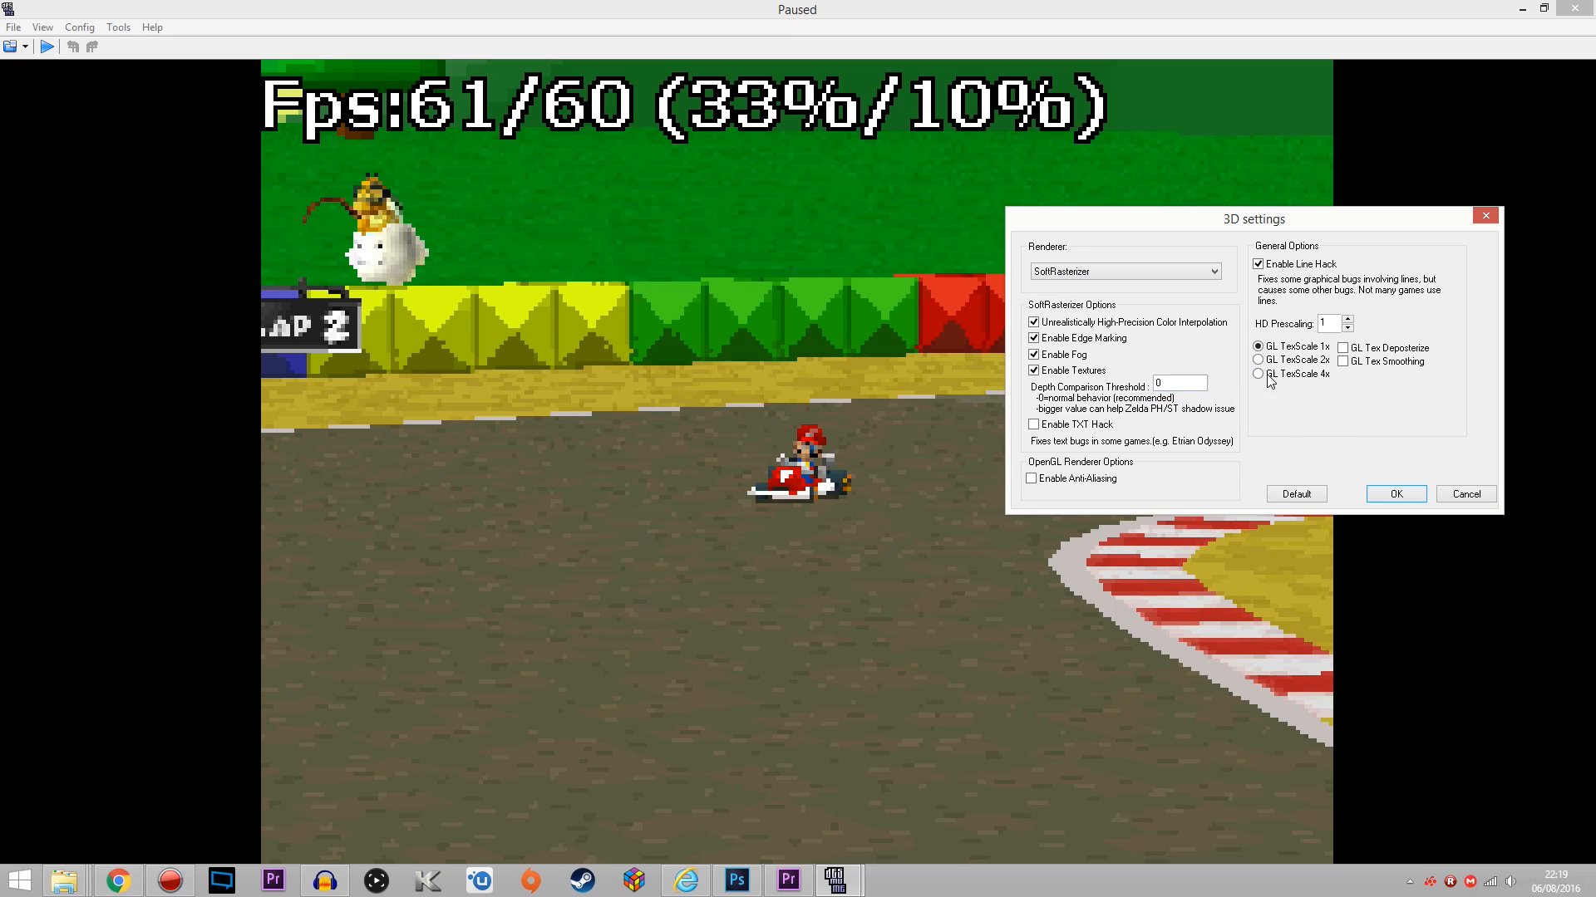
left_click(1396, 494)
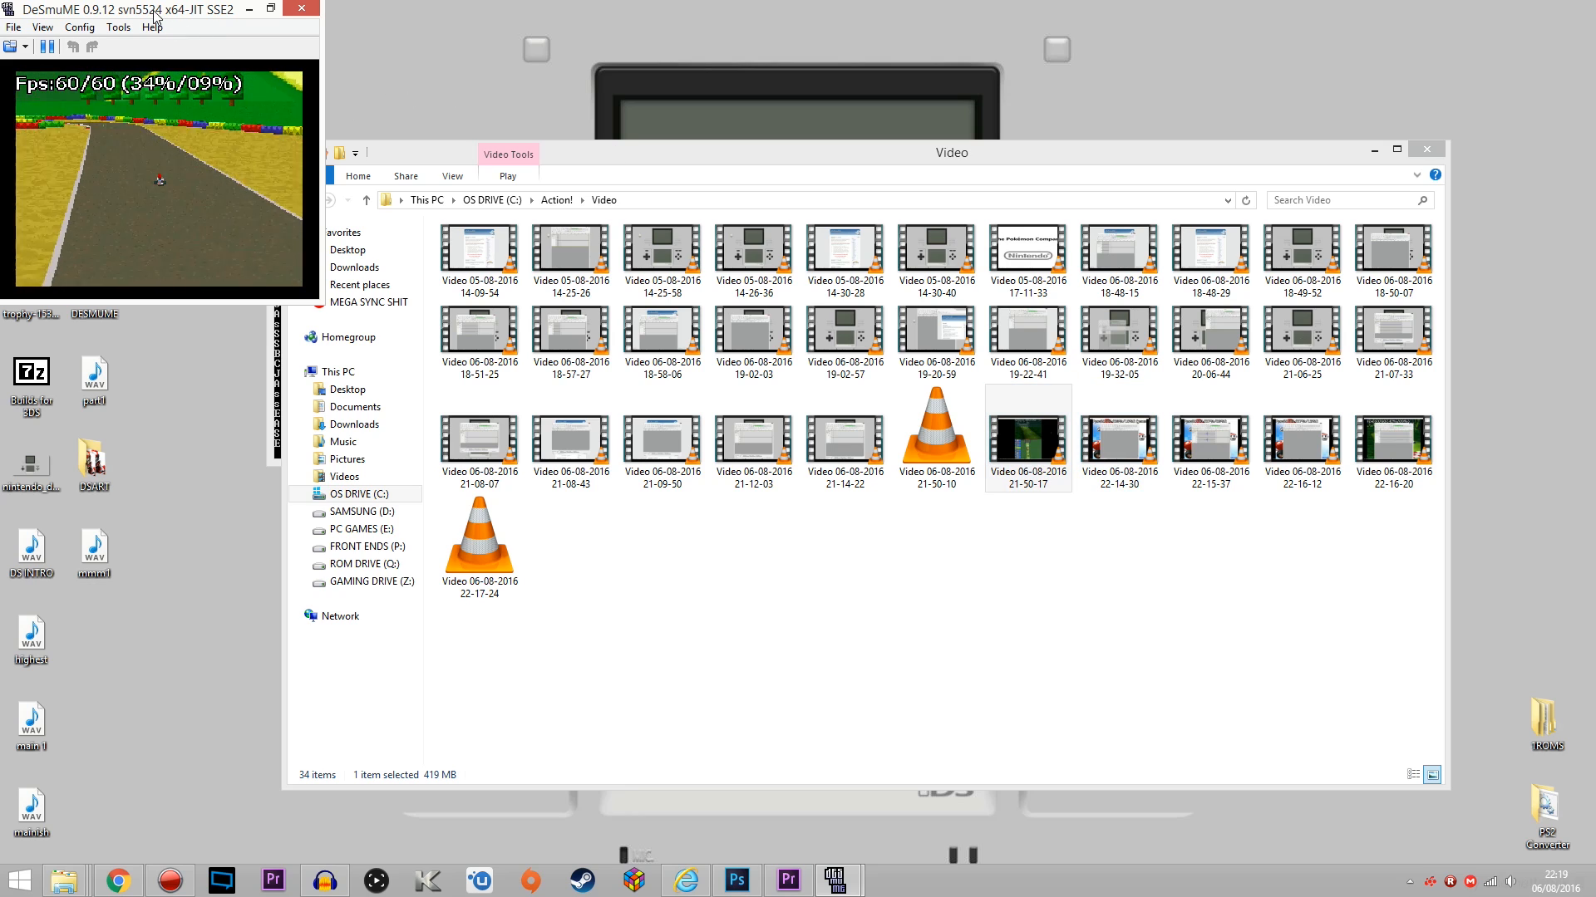
- Maximize the emulator window and look over the available magnification filters, keeping Normal
left_click_drag(153, 13, 562, 2)
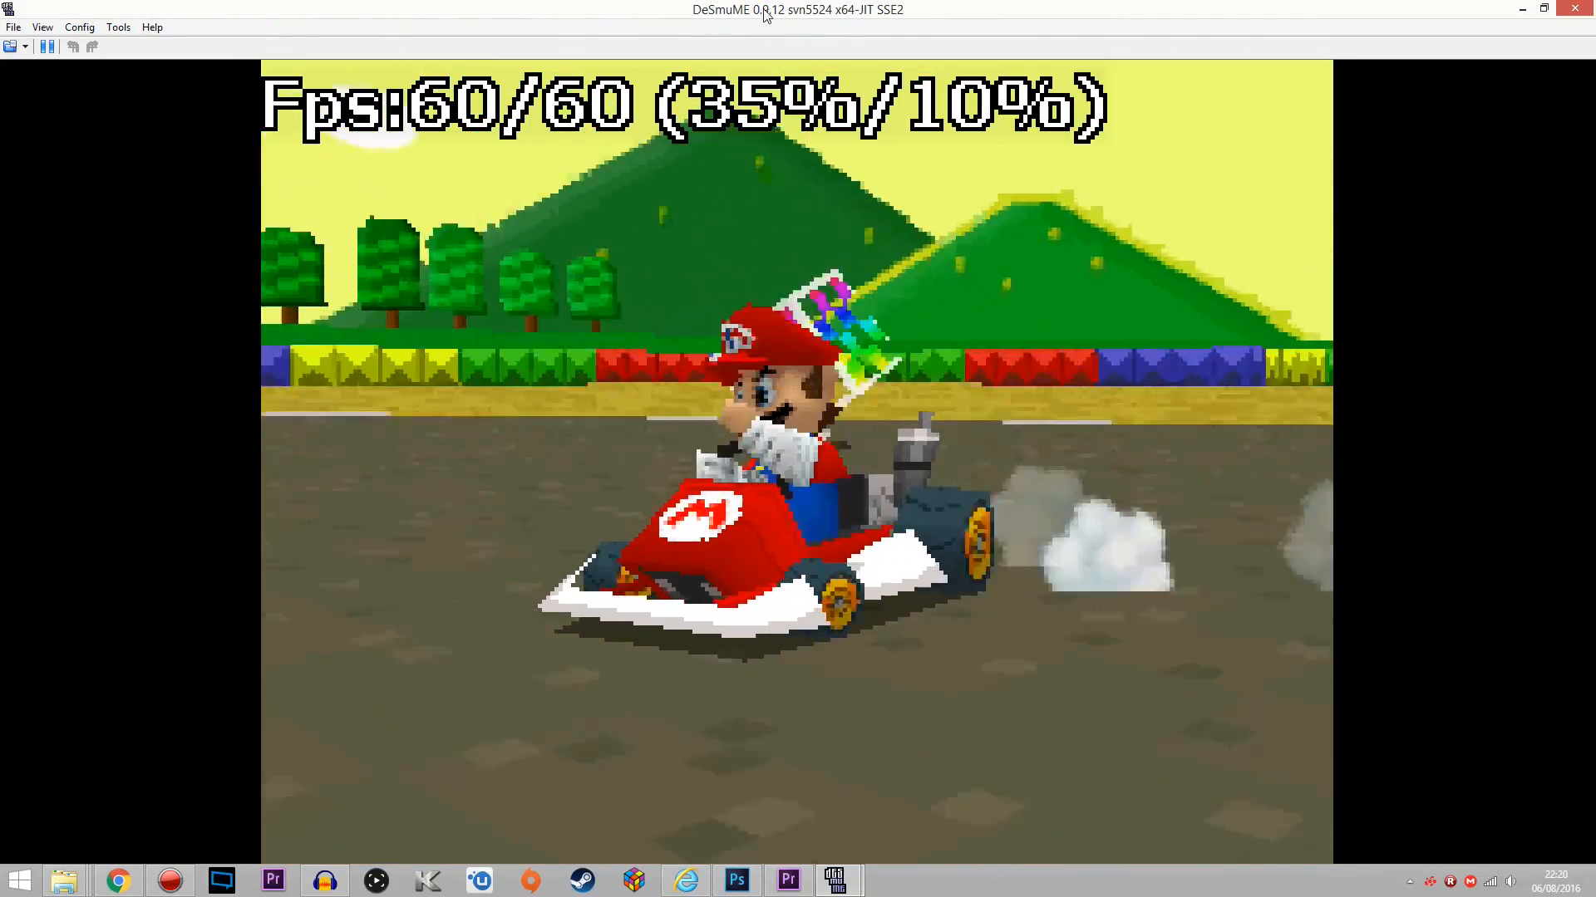
left_click_drag(764, 13, 900, 4)
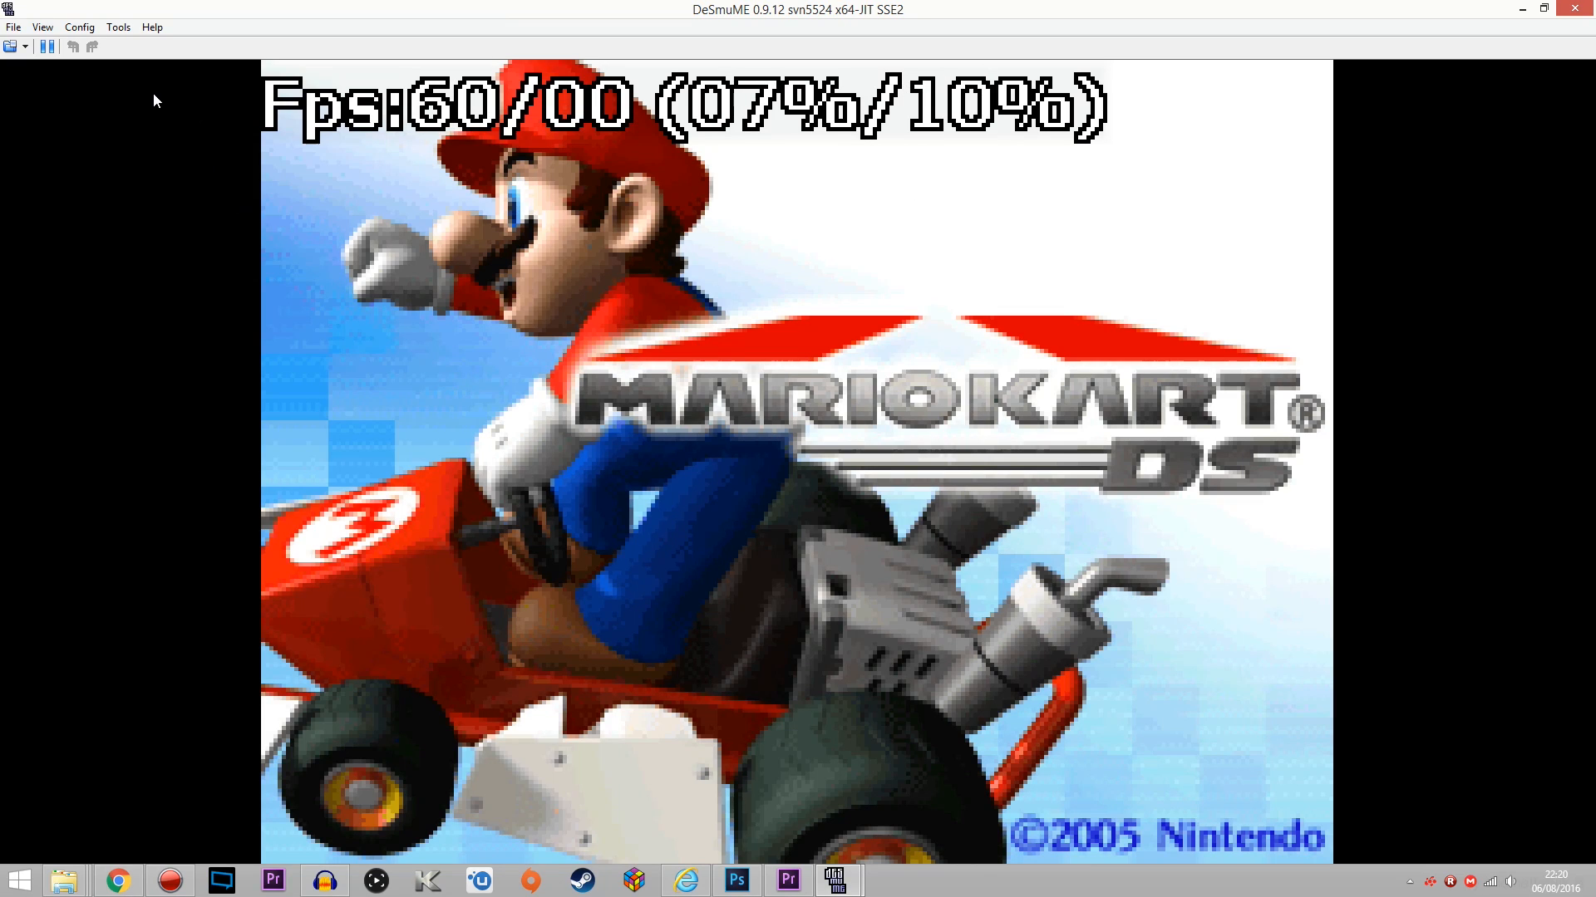
left_click(43, 27)
mouse_move(71, 122)
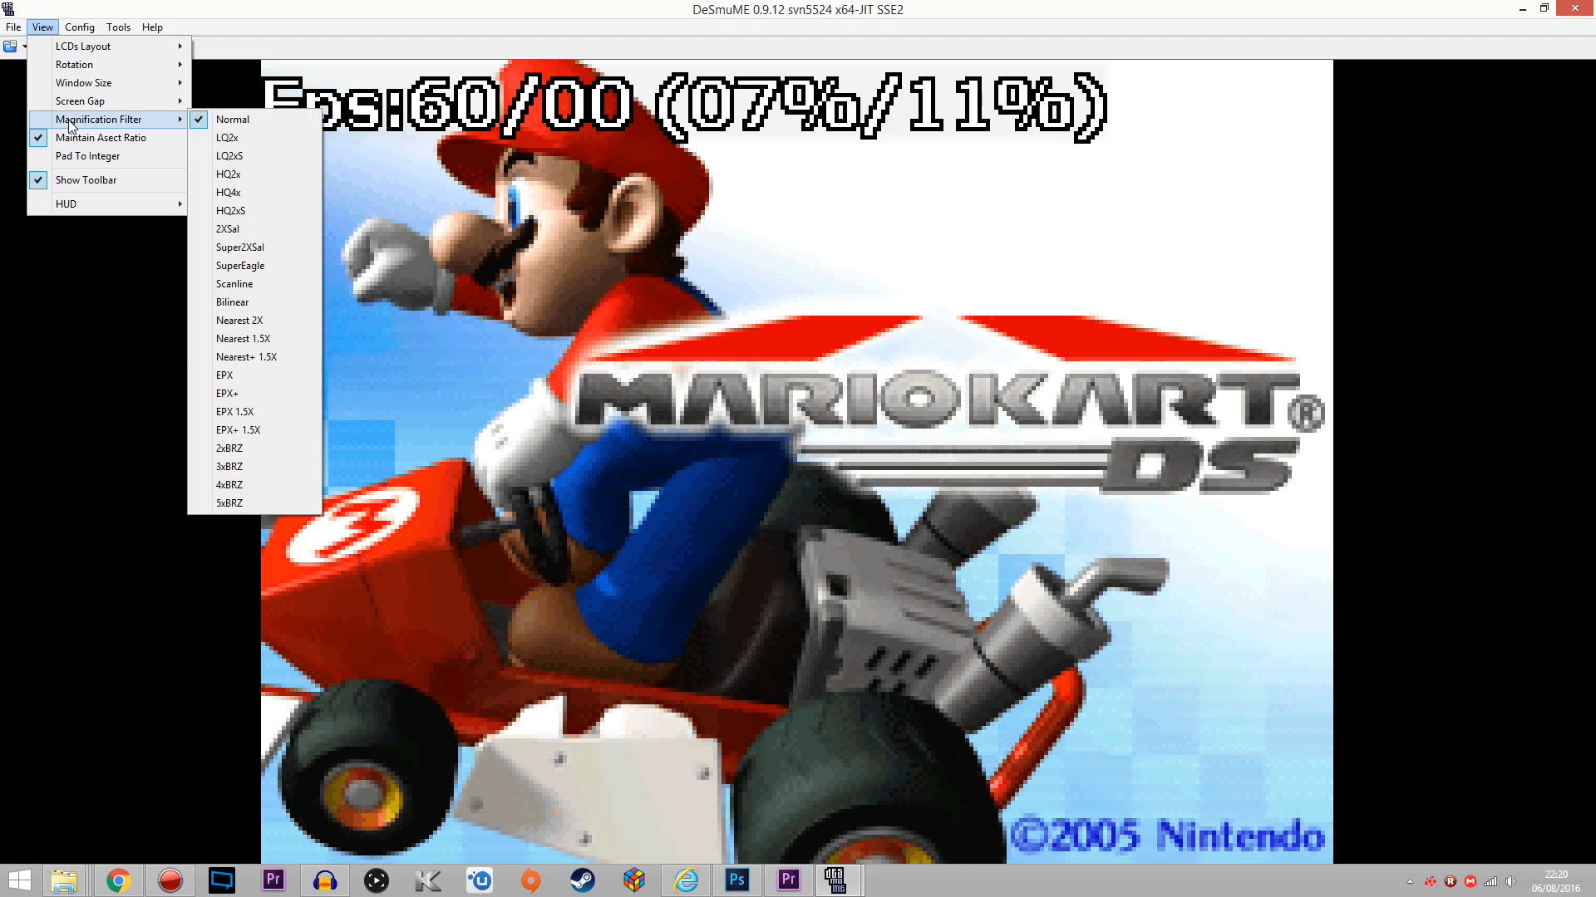
- Set HD Prescaling to 3 in the 3D settings, accept them, and maximize the emulator window again
mouse_move(106, 31)
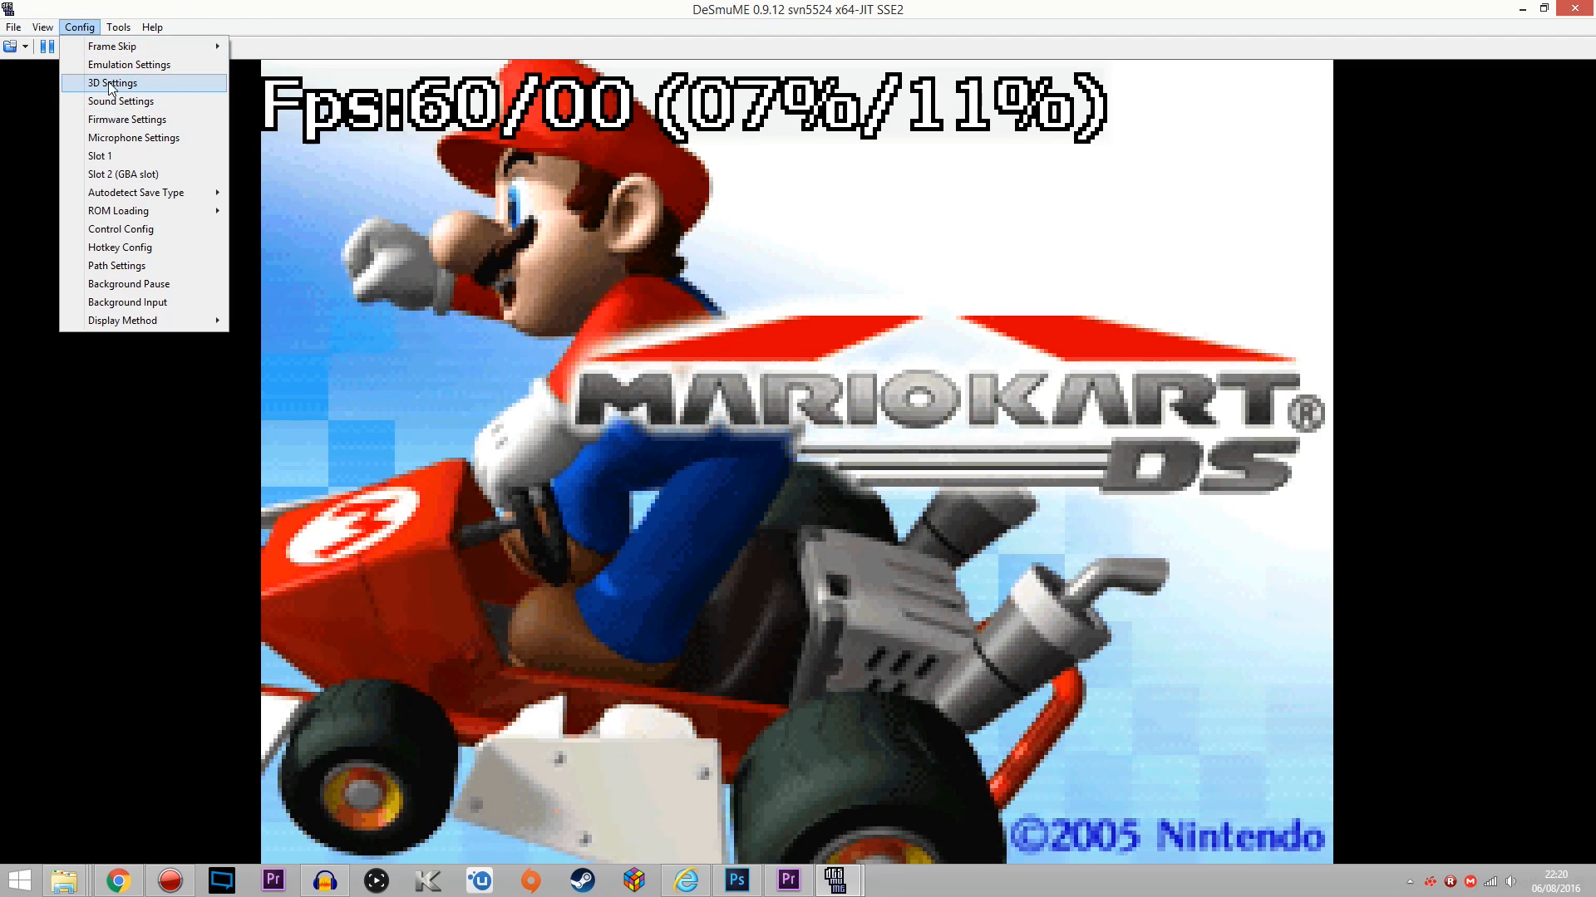
left_click(147, 83)
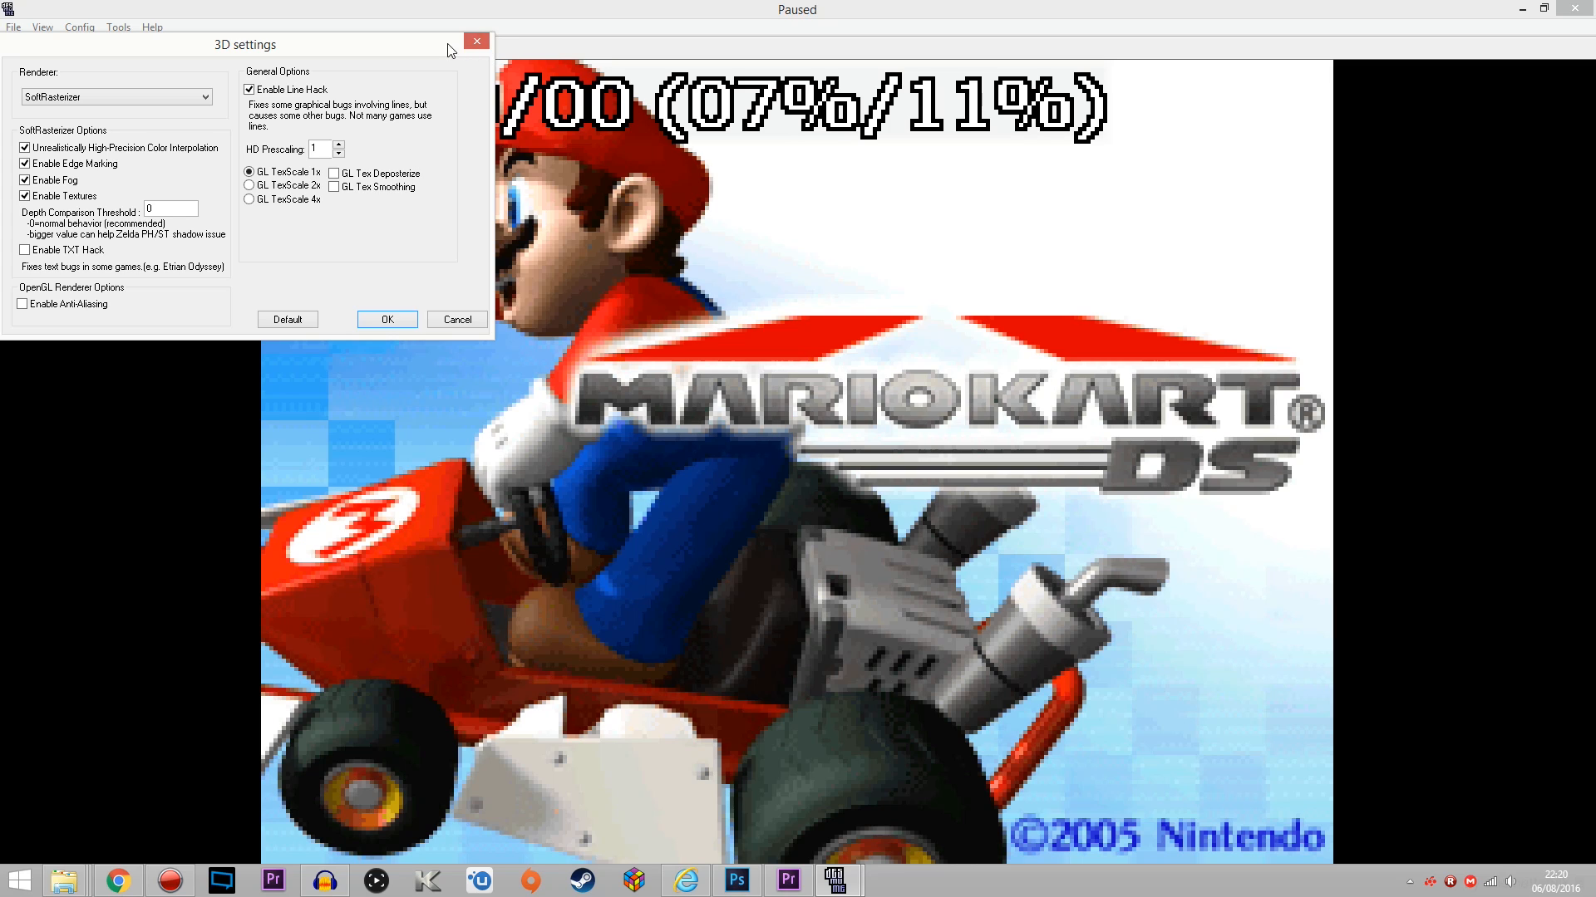
left_click_drag(346, 46, 977, 150)
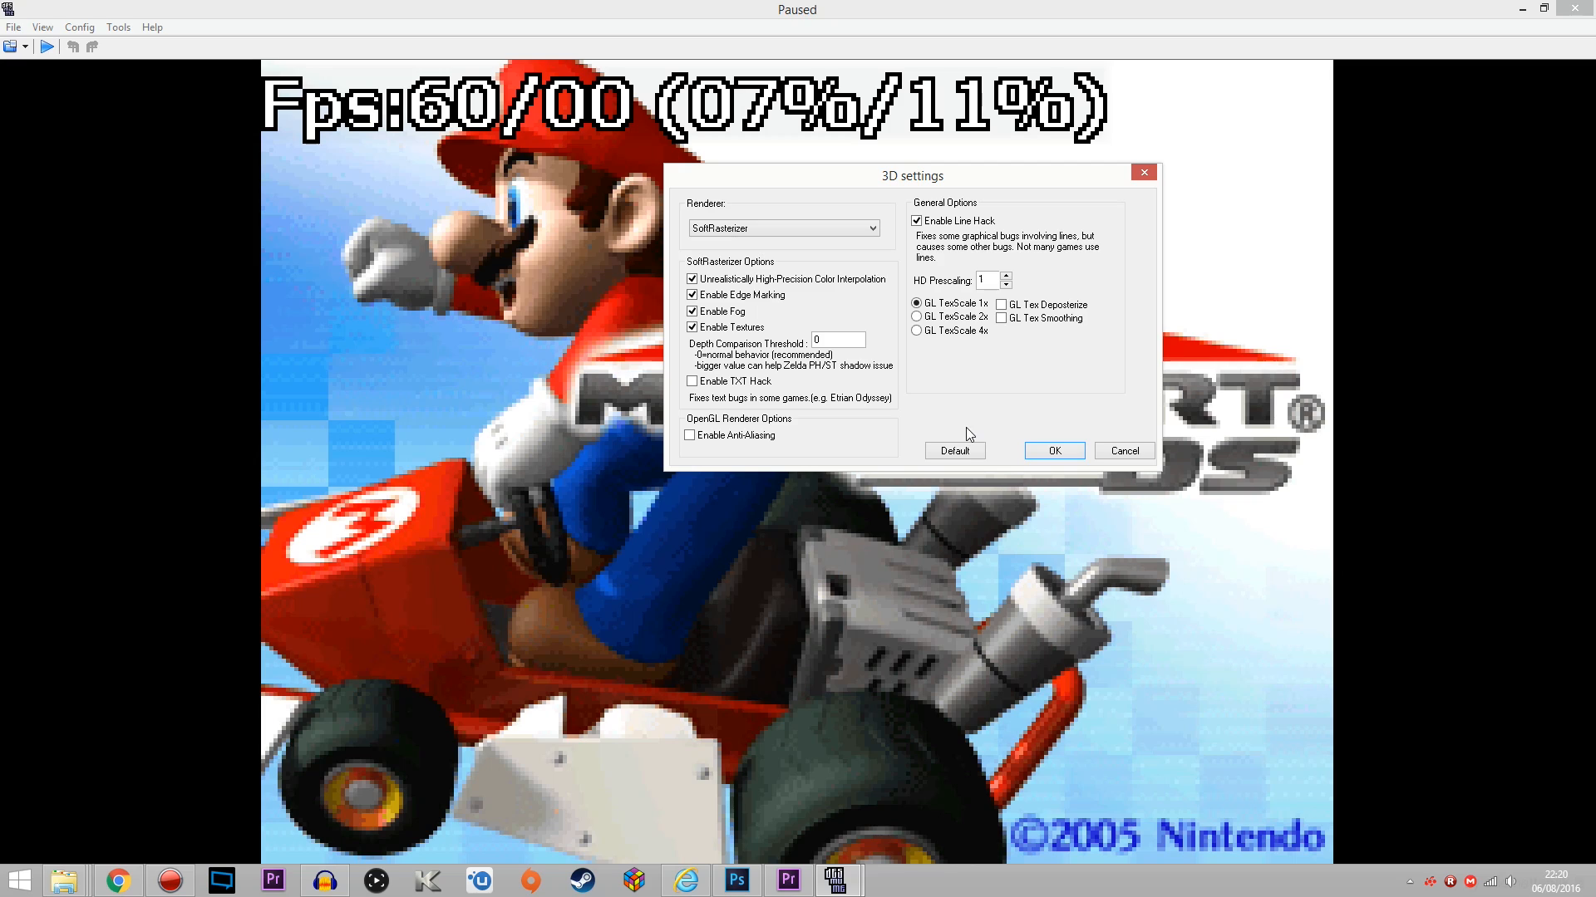
left_click(1006, 277)
left_click(1005, 277)
left_click(1054, 453)
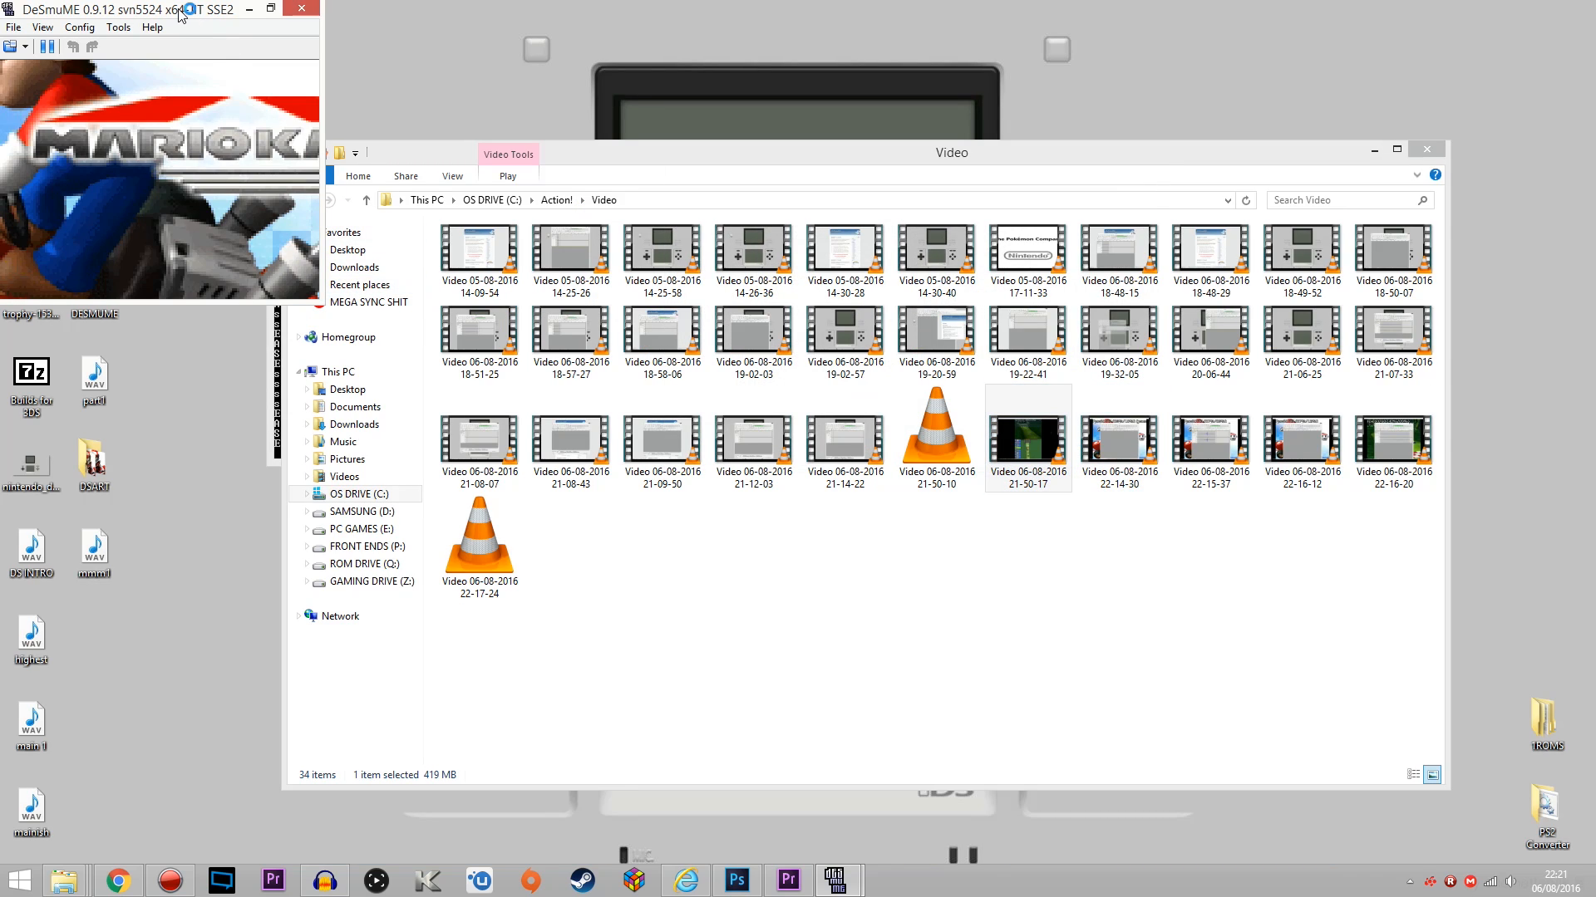
double_click(180, 10)
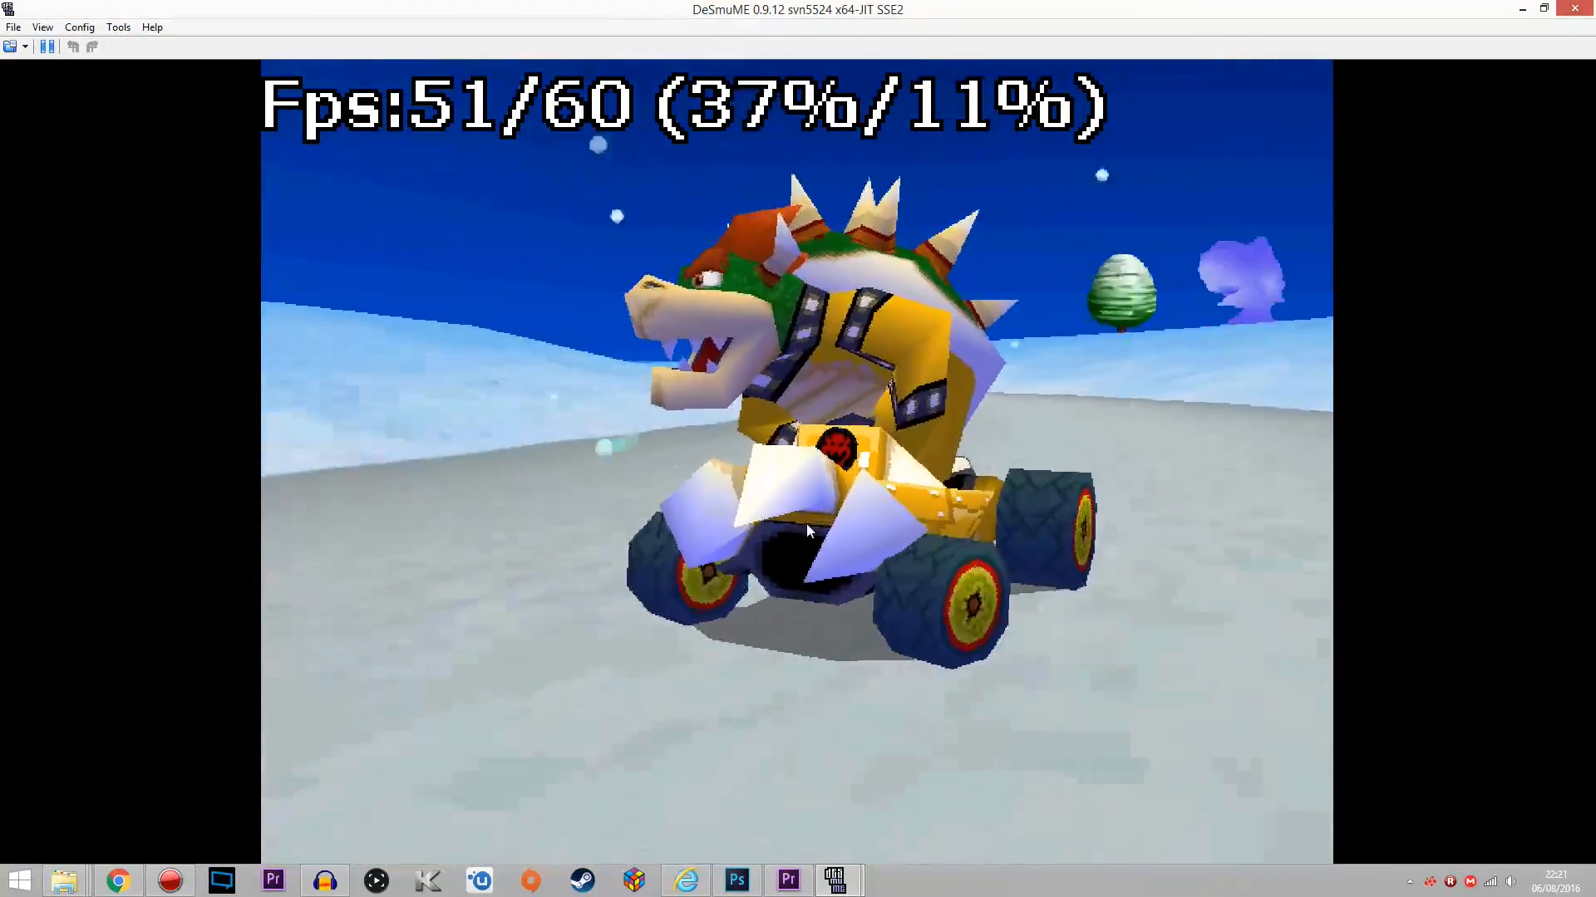
- Try GL TexScale 2x in the 3D settings while keeping the SoftRasterizer renderer, accept, and maximize the game window
left_click(81, 28)
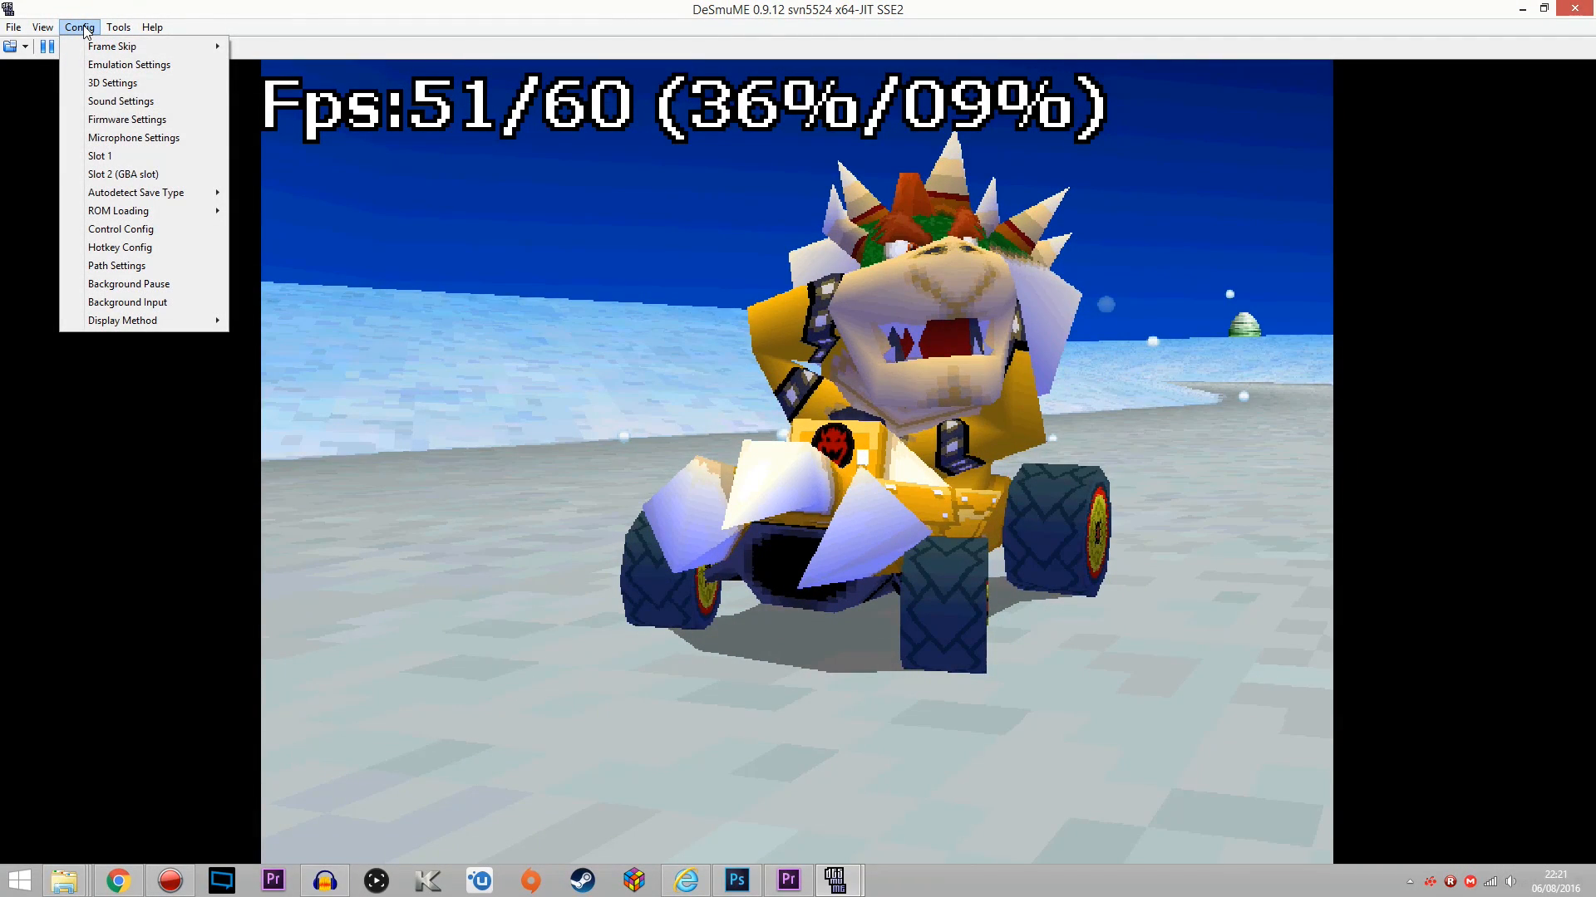
left_click(110, 83)
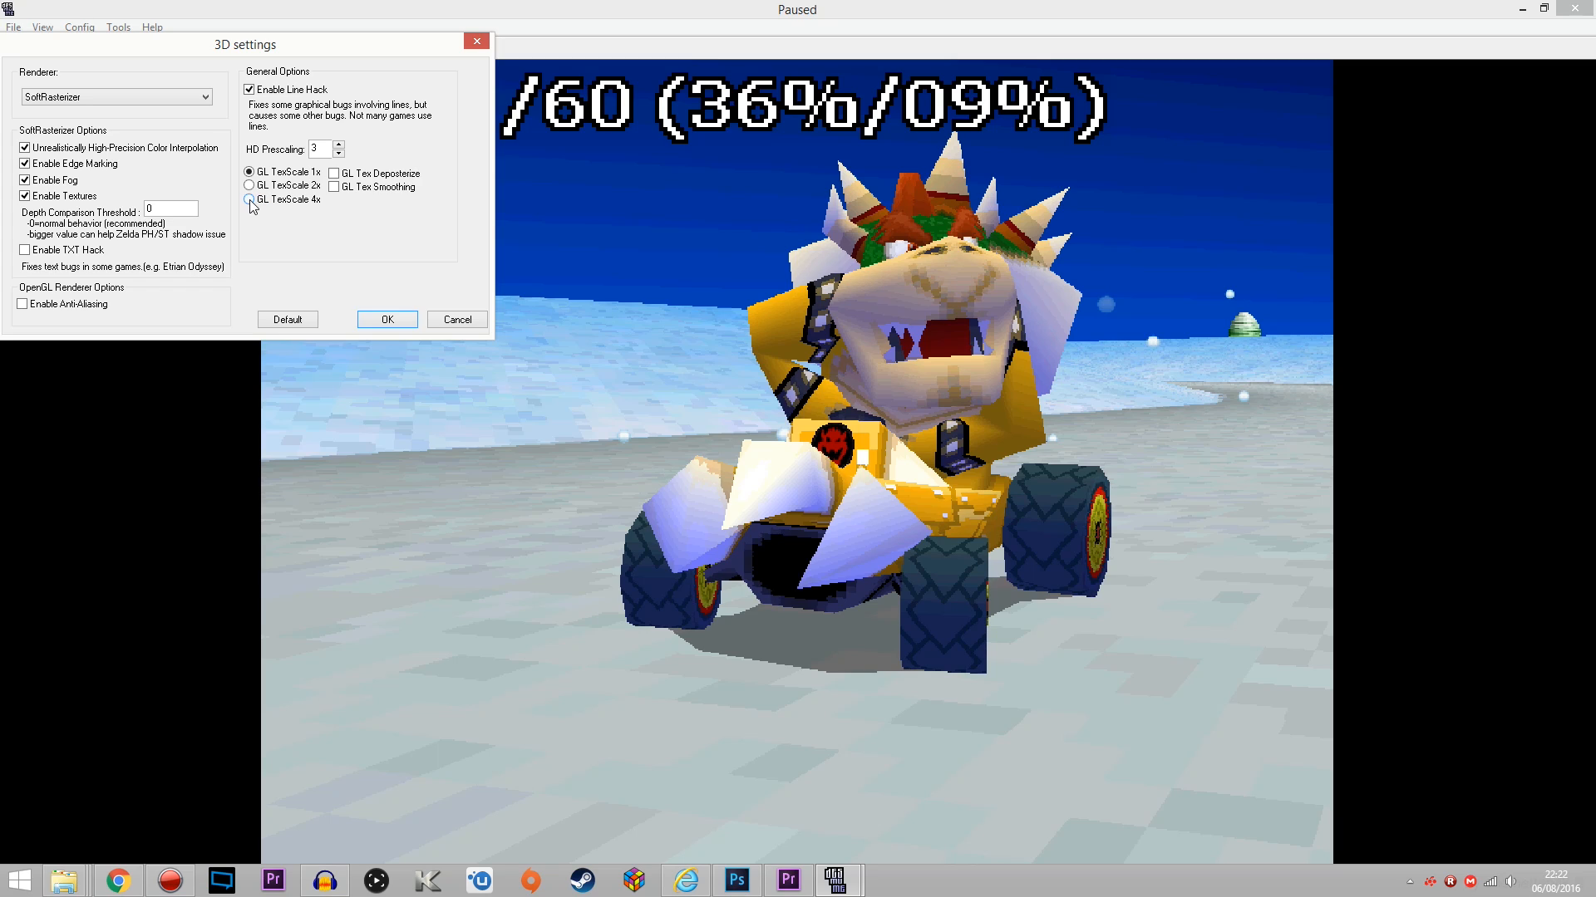
left_click(123, 98)
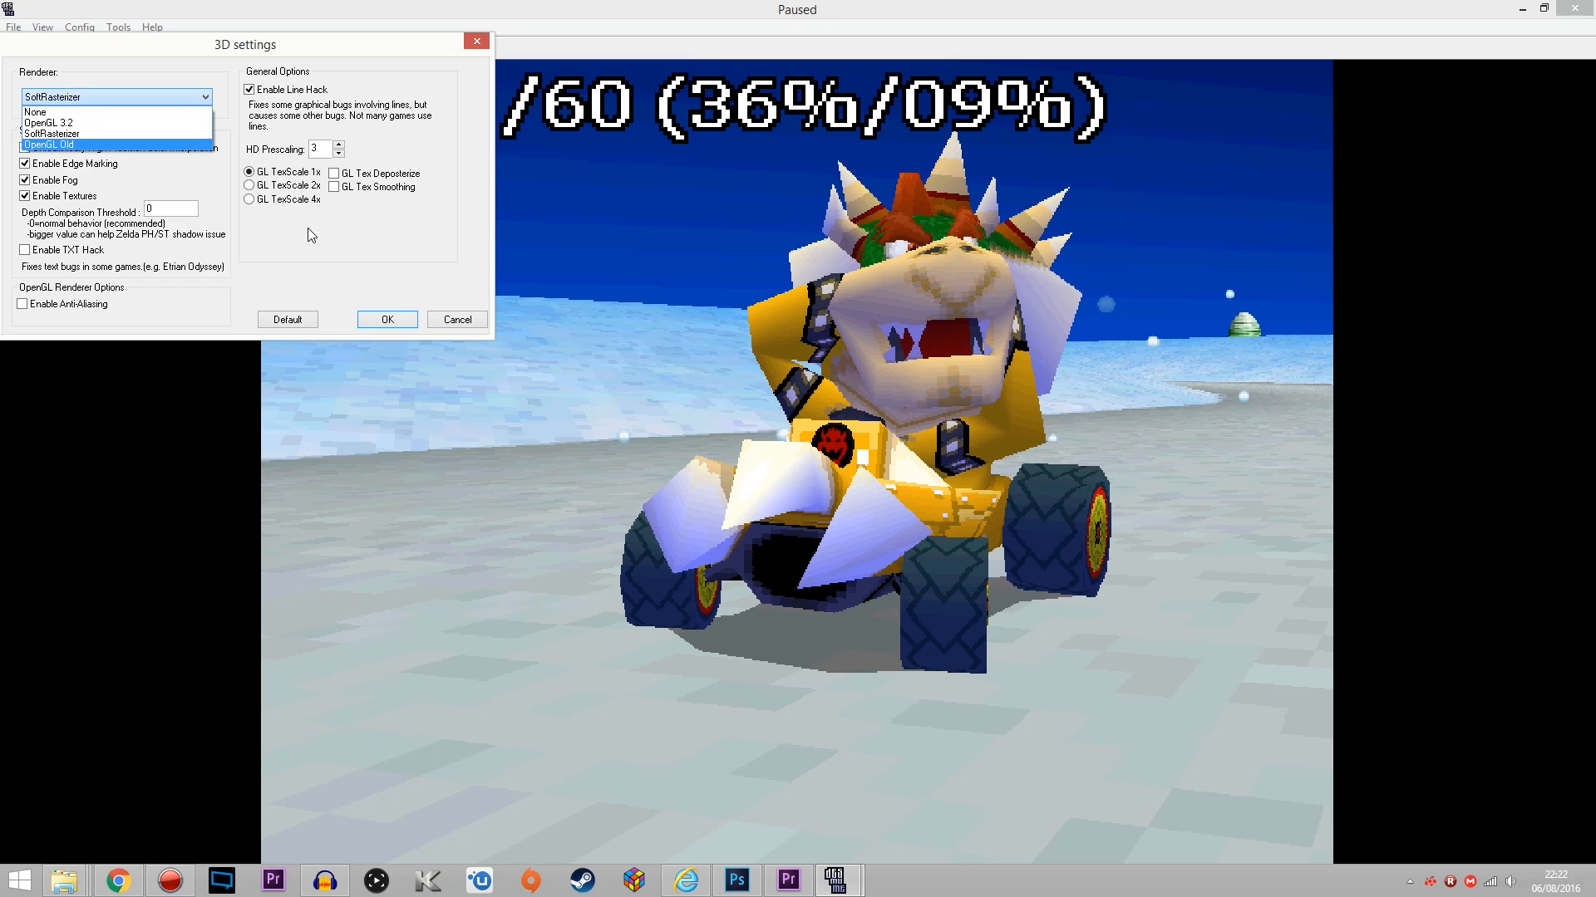
left_click(251, 202)
left_click(250, 200)
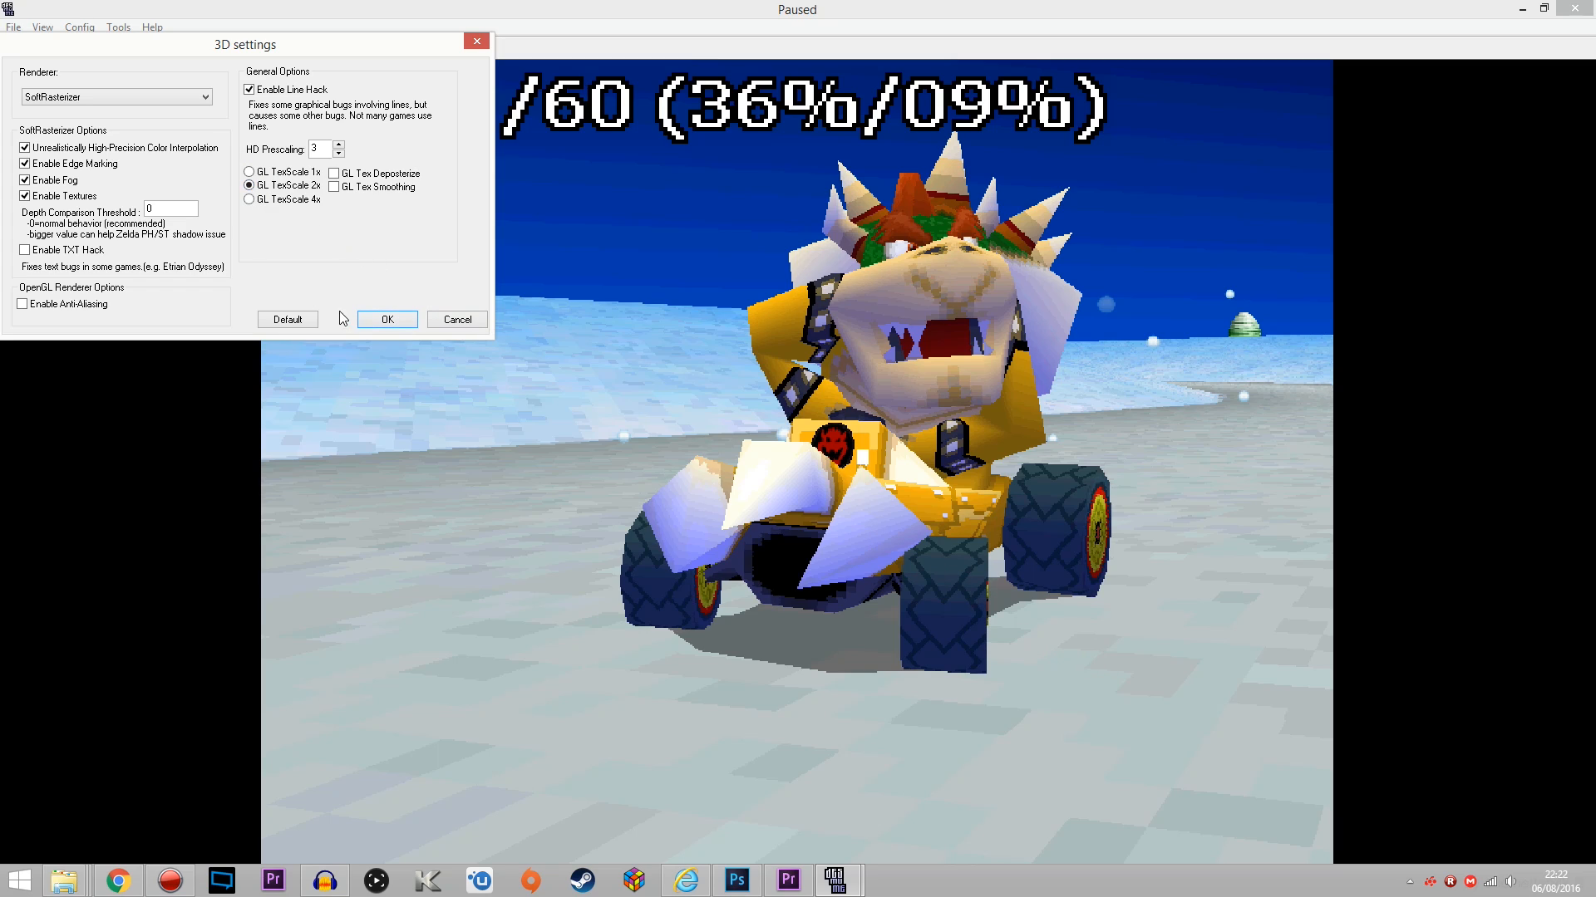
left_click(388, 320)
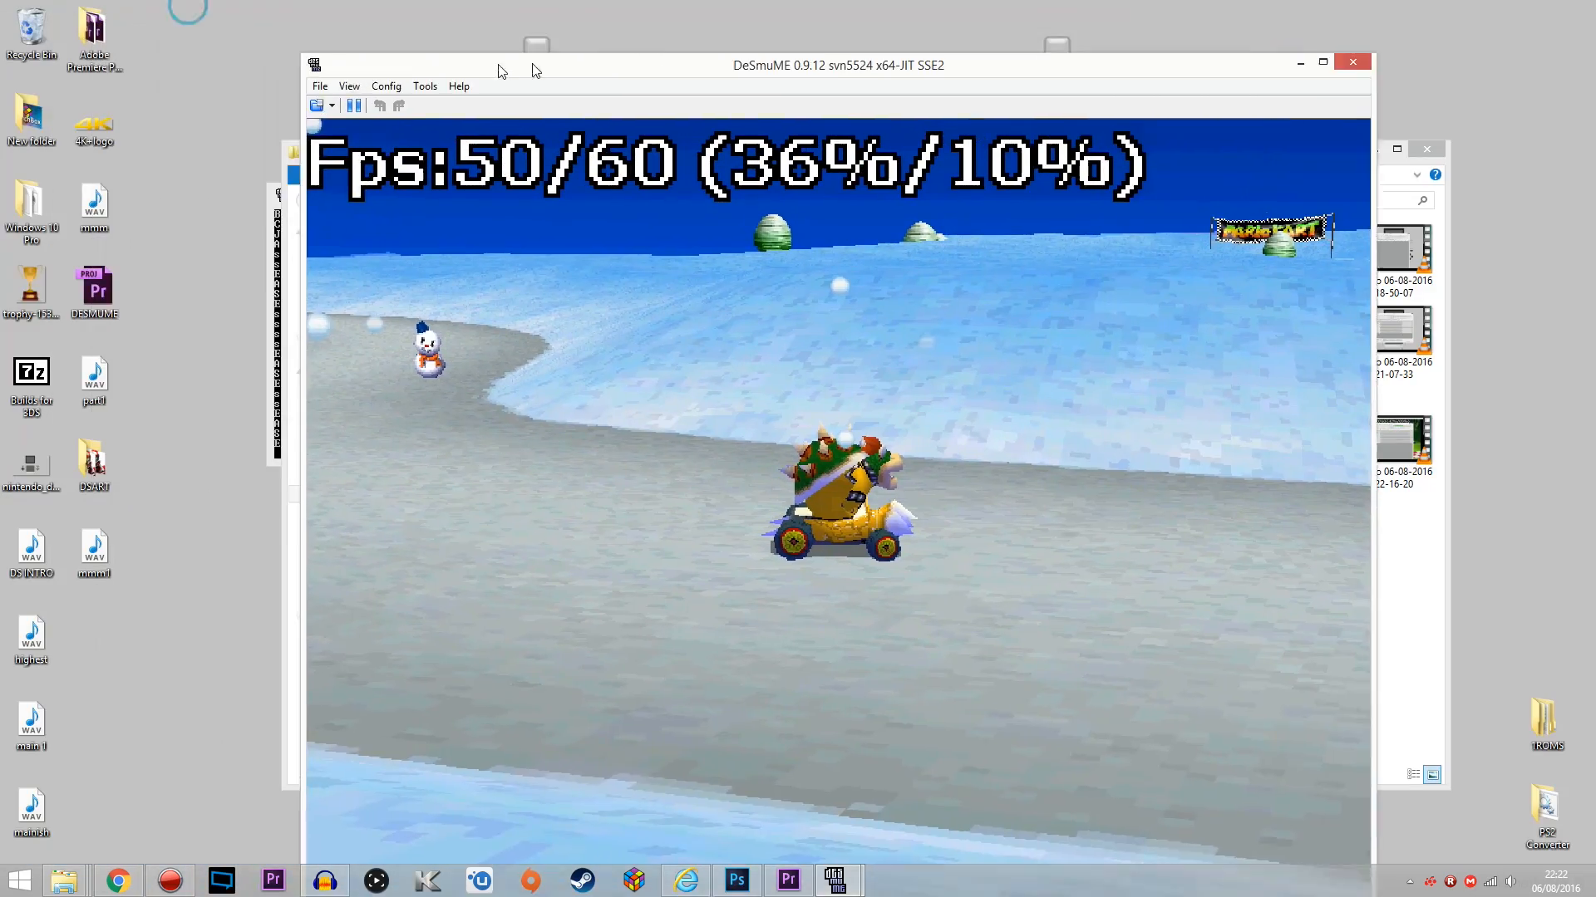
double_click(499, 67)
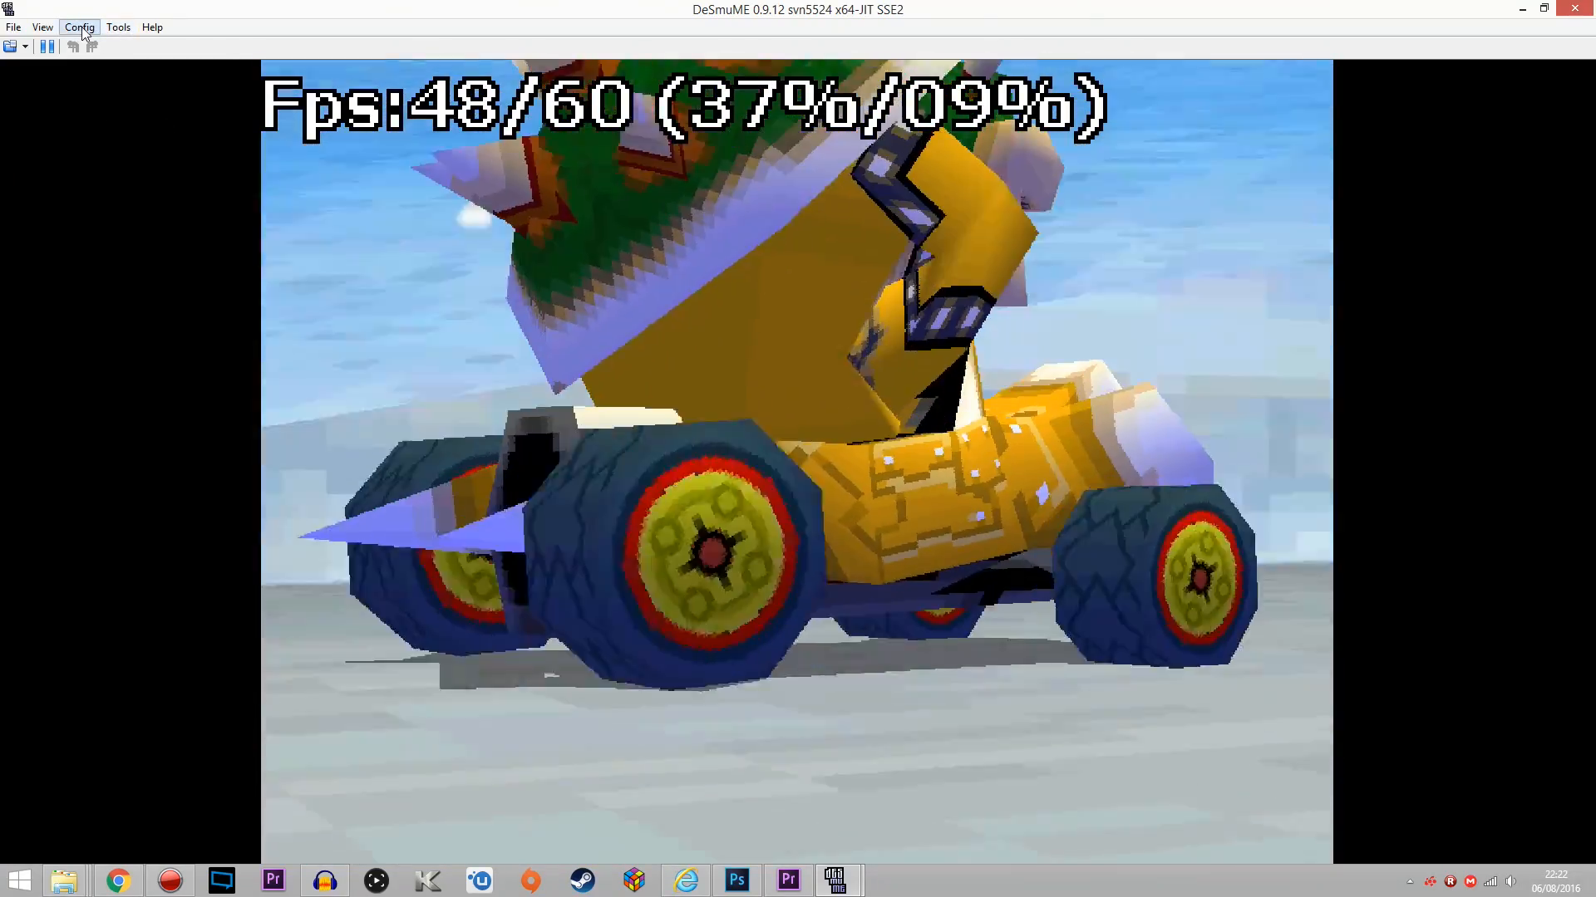
- In the 3D settings, choose GL TexScale 4x, HD Prescaling 5, GL Tex Deposterize and GL Tex Smoothing, accept, and maximize the window
left_click(81, 30)
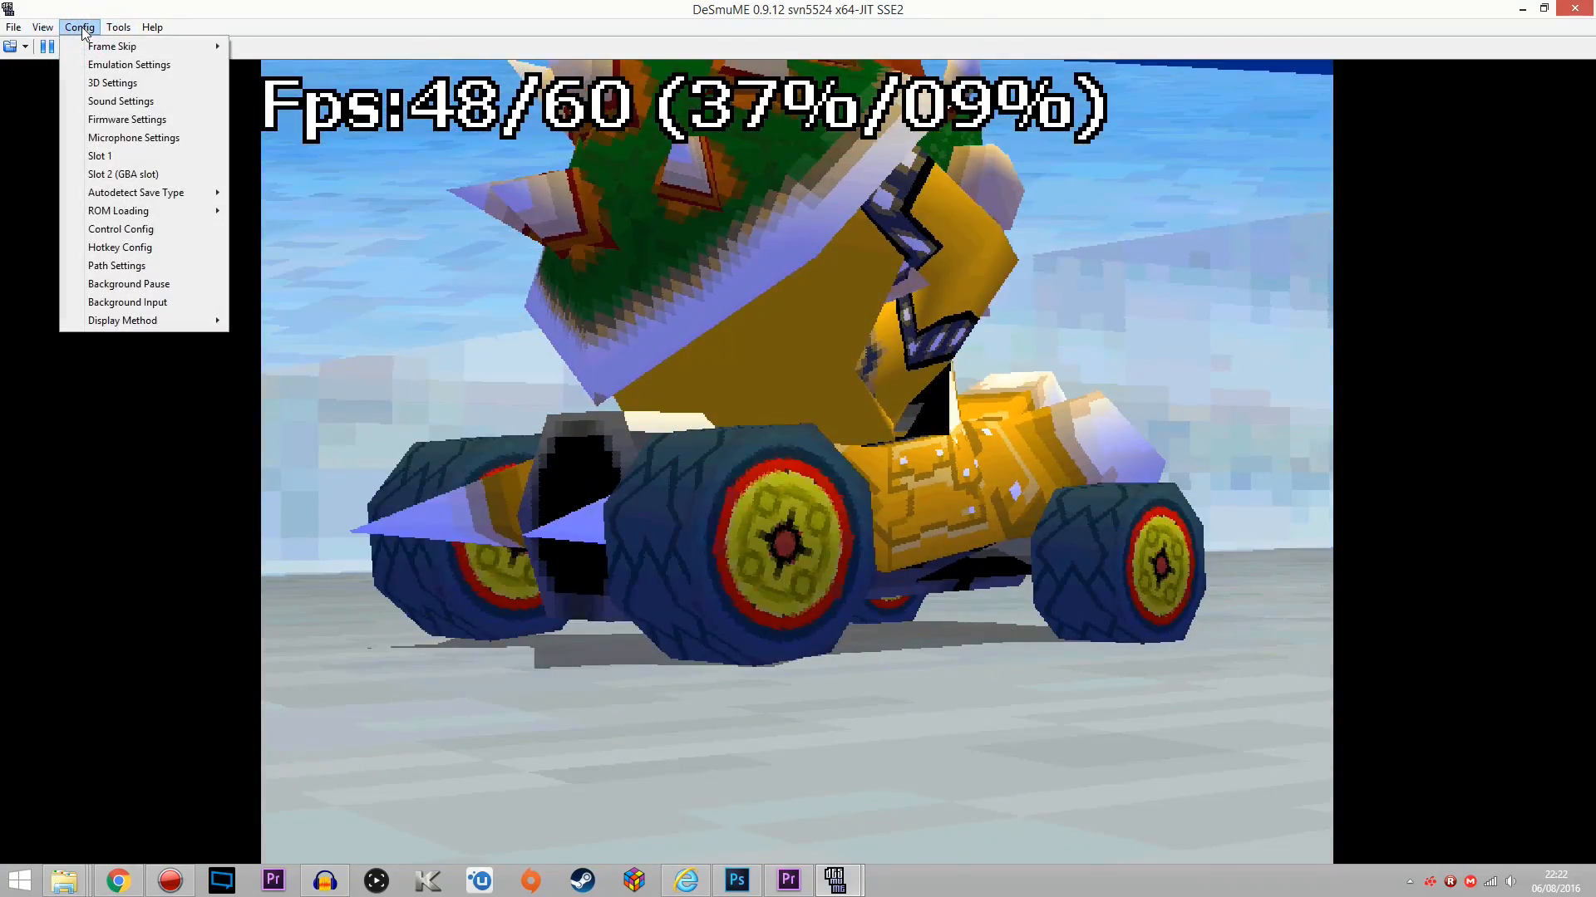
left_click(120, 83)
left_click(250, 199)
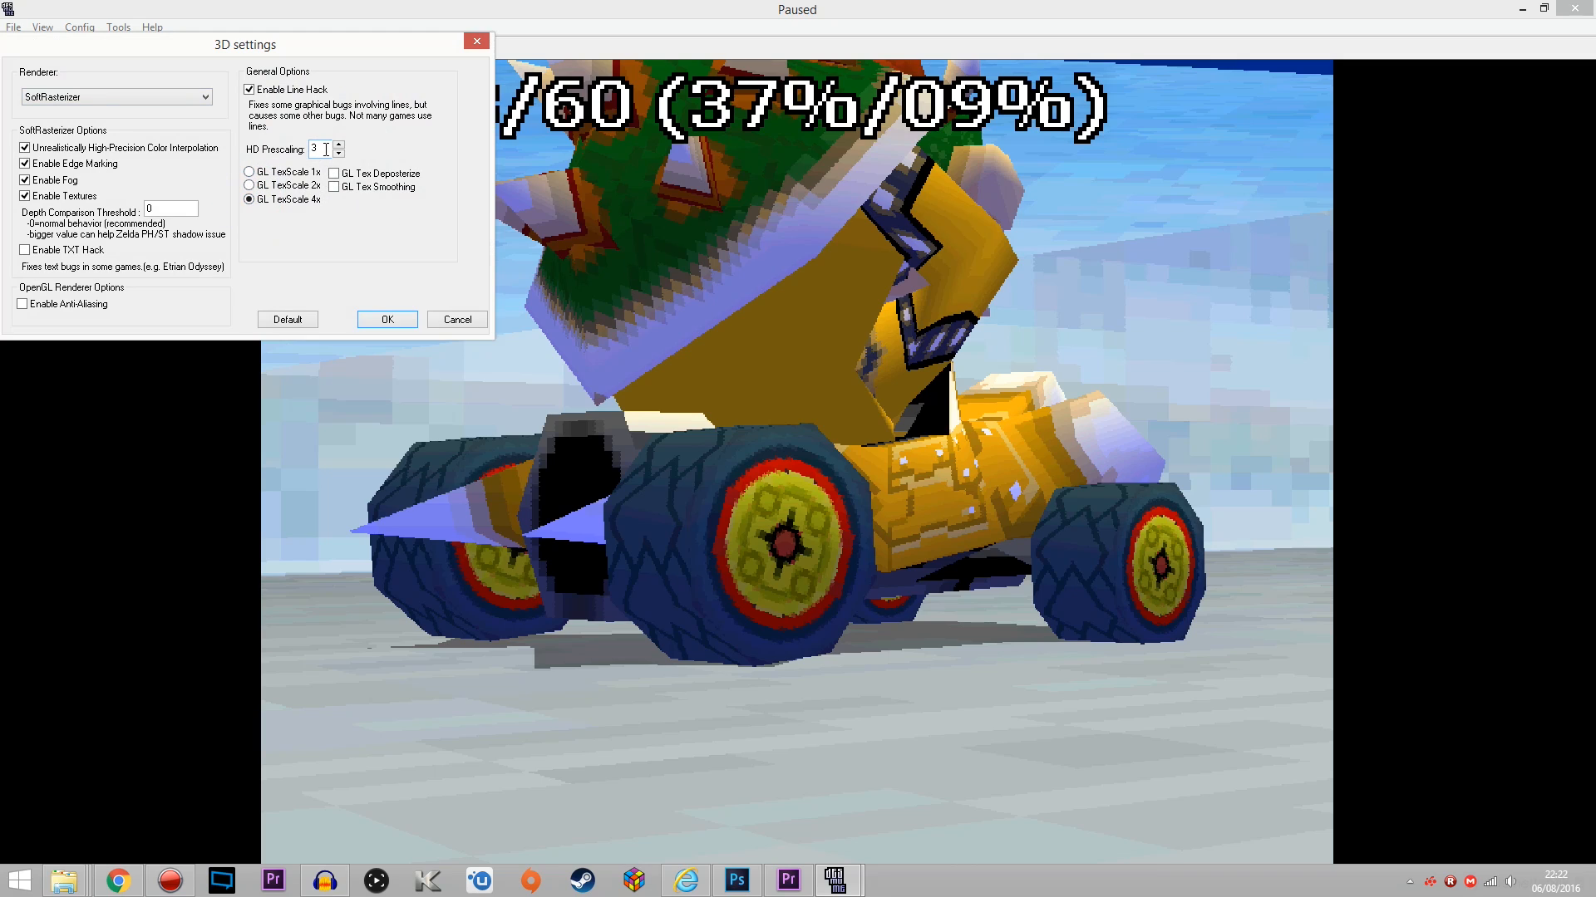
left_click(338, 146)
left_click(338, 147)
left_click_drag(299, 48, 558, 89)
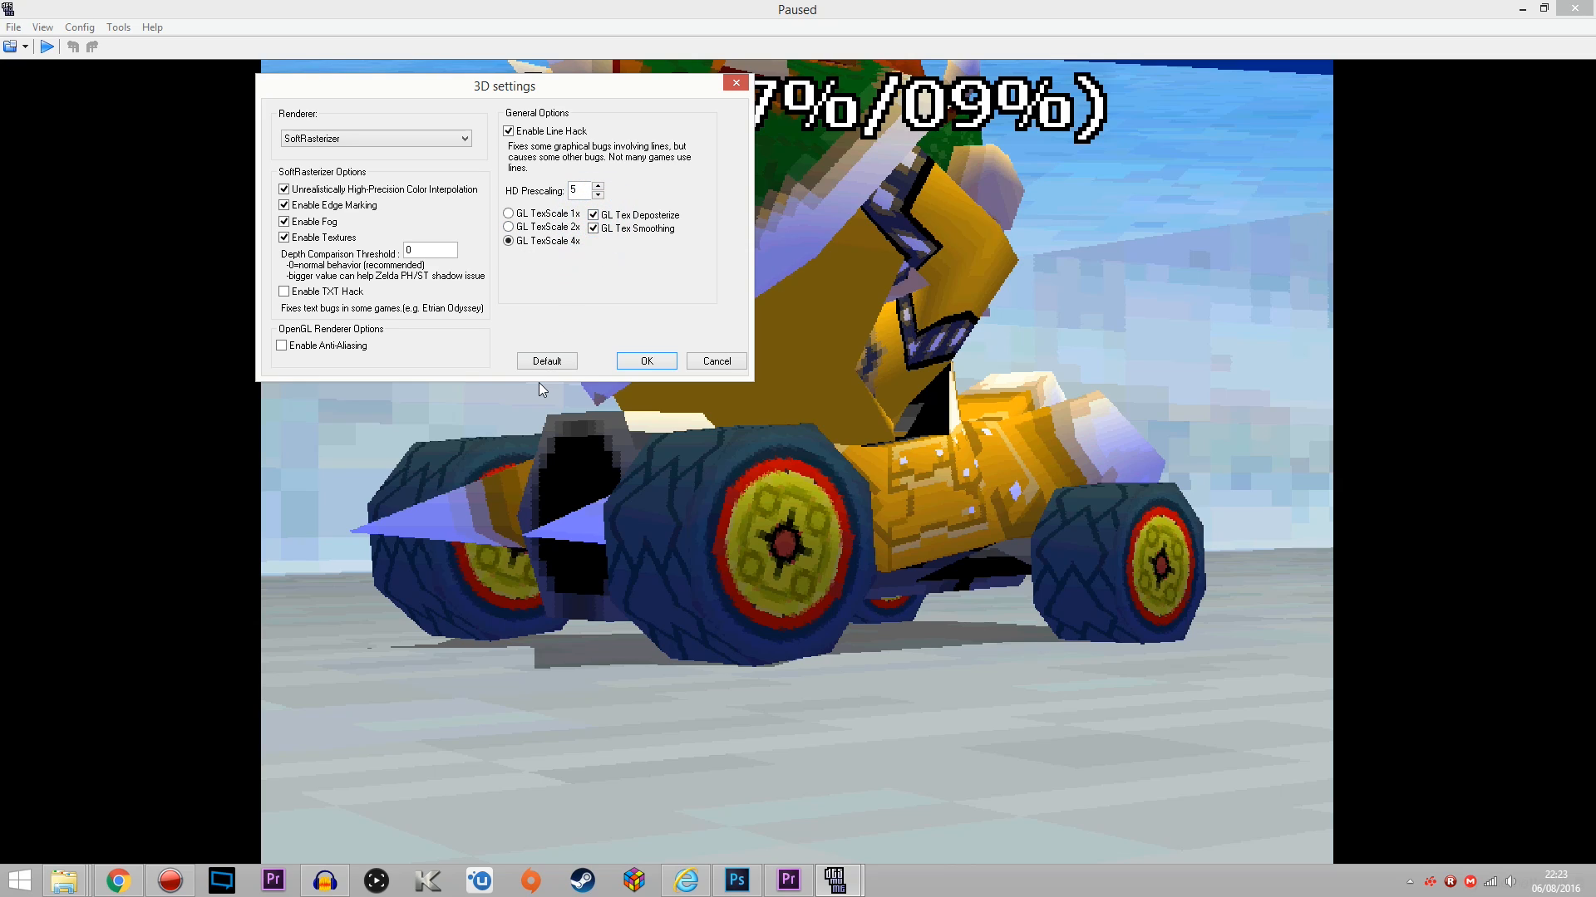
left_click(626, 359)
left_click_drag(204, 11, 513, 1)
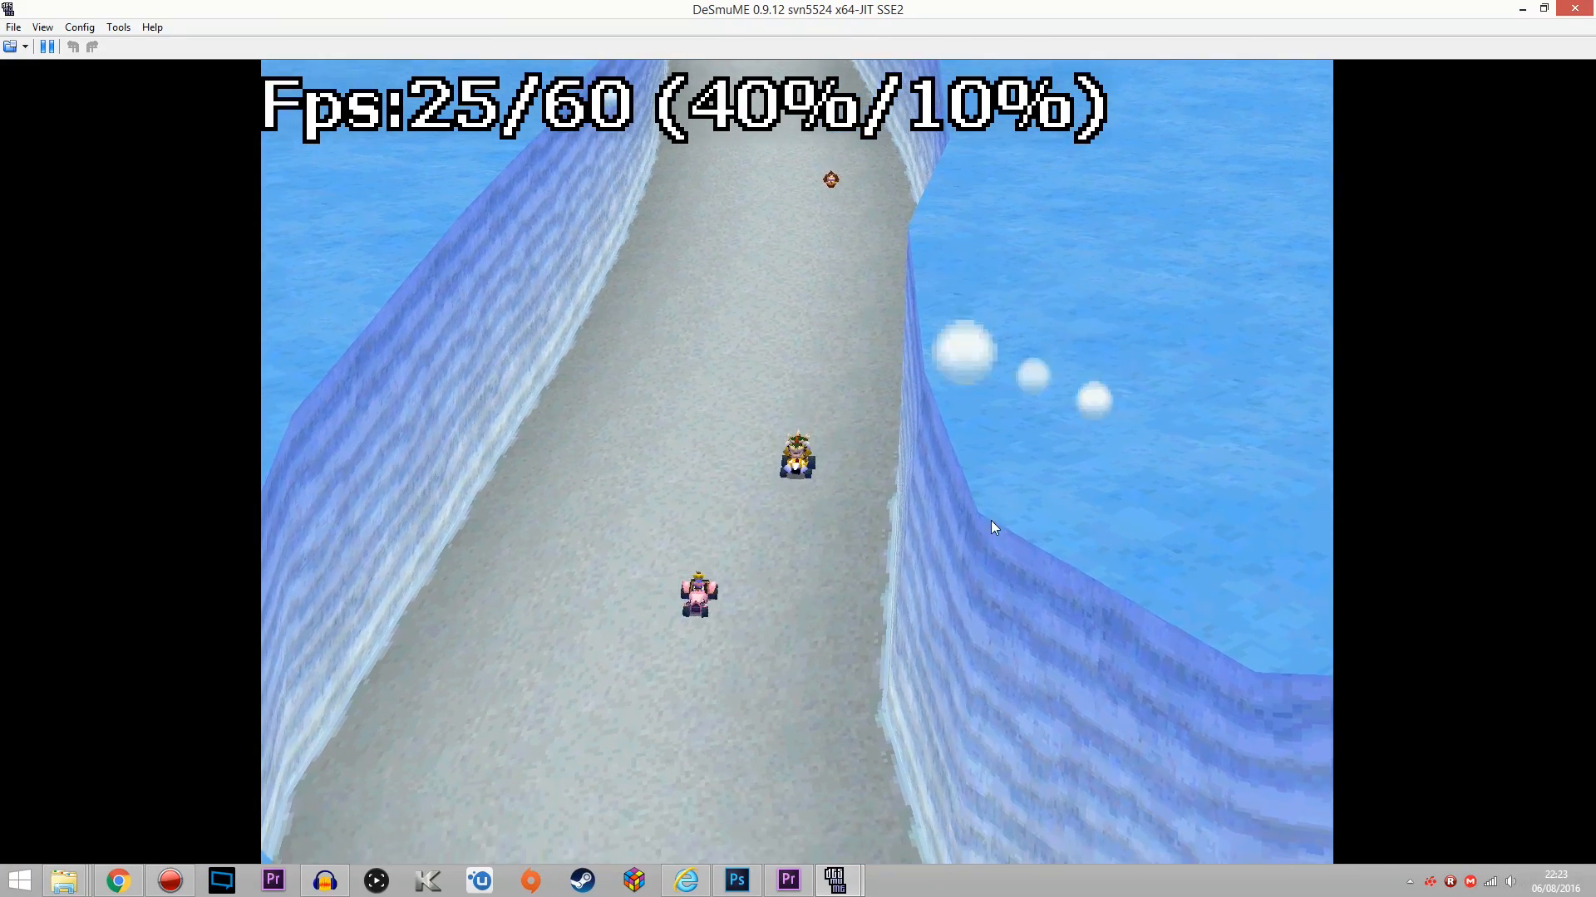
- Switch the 3D renderer to OpenGL 3.2, accept the settings, and maximize the game window
left_click(96, 30)
left_click(103, 79)
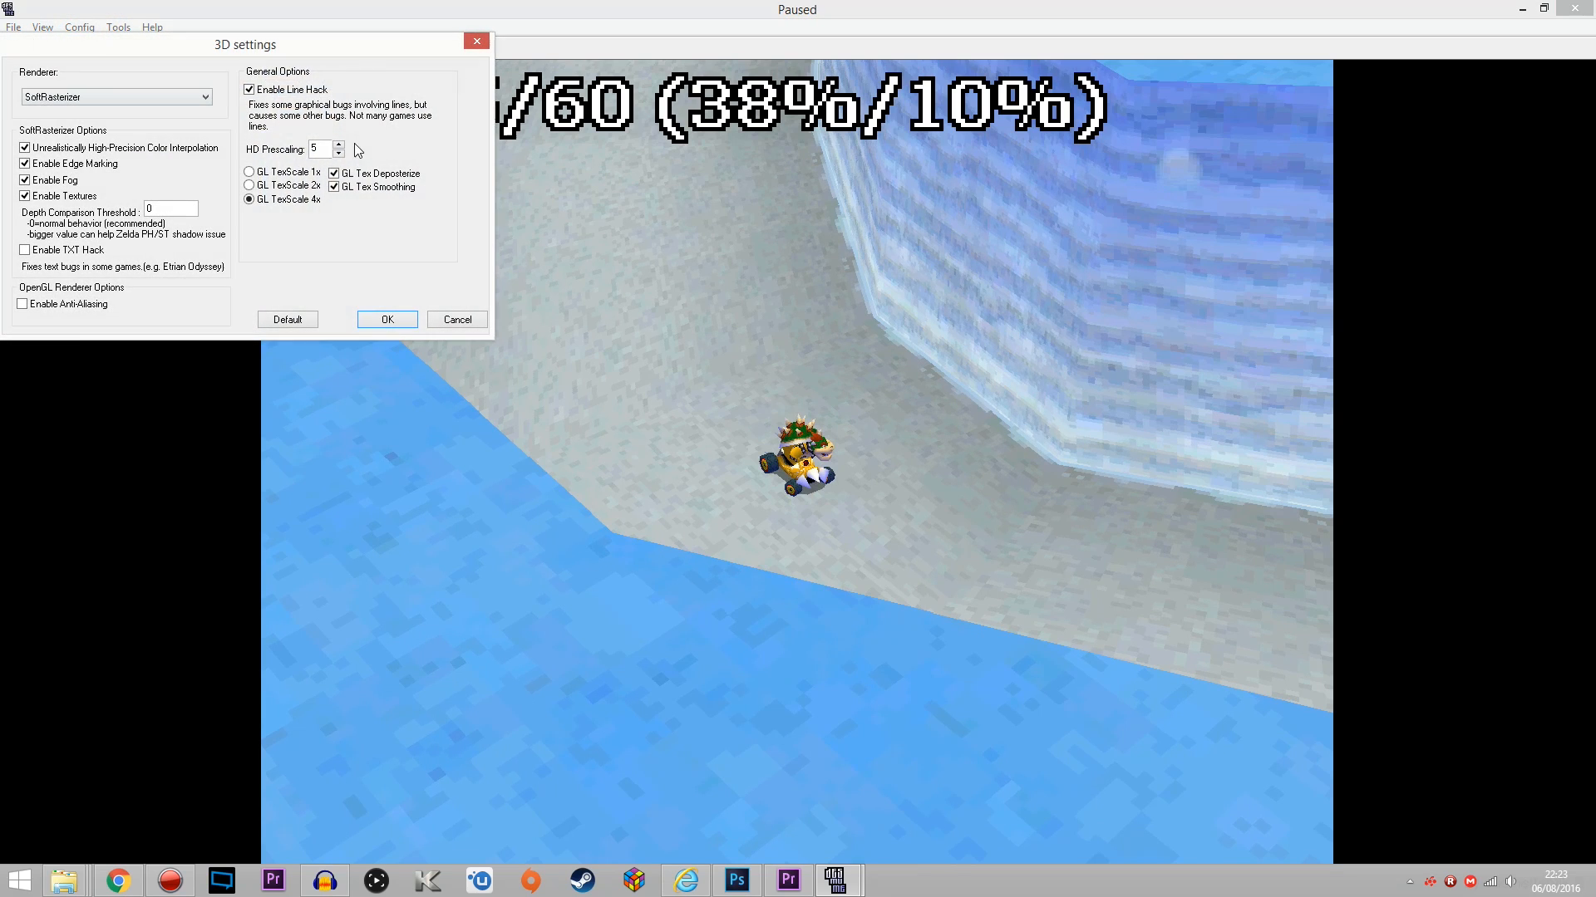
left_click(114, 98)
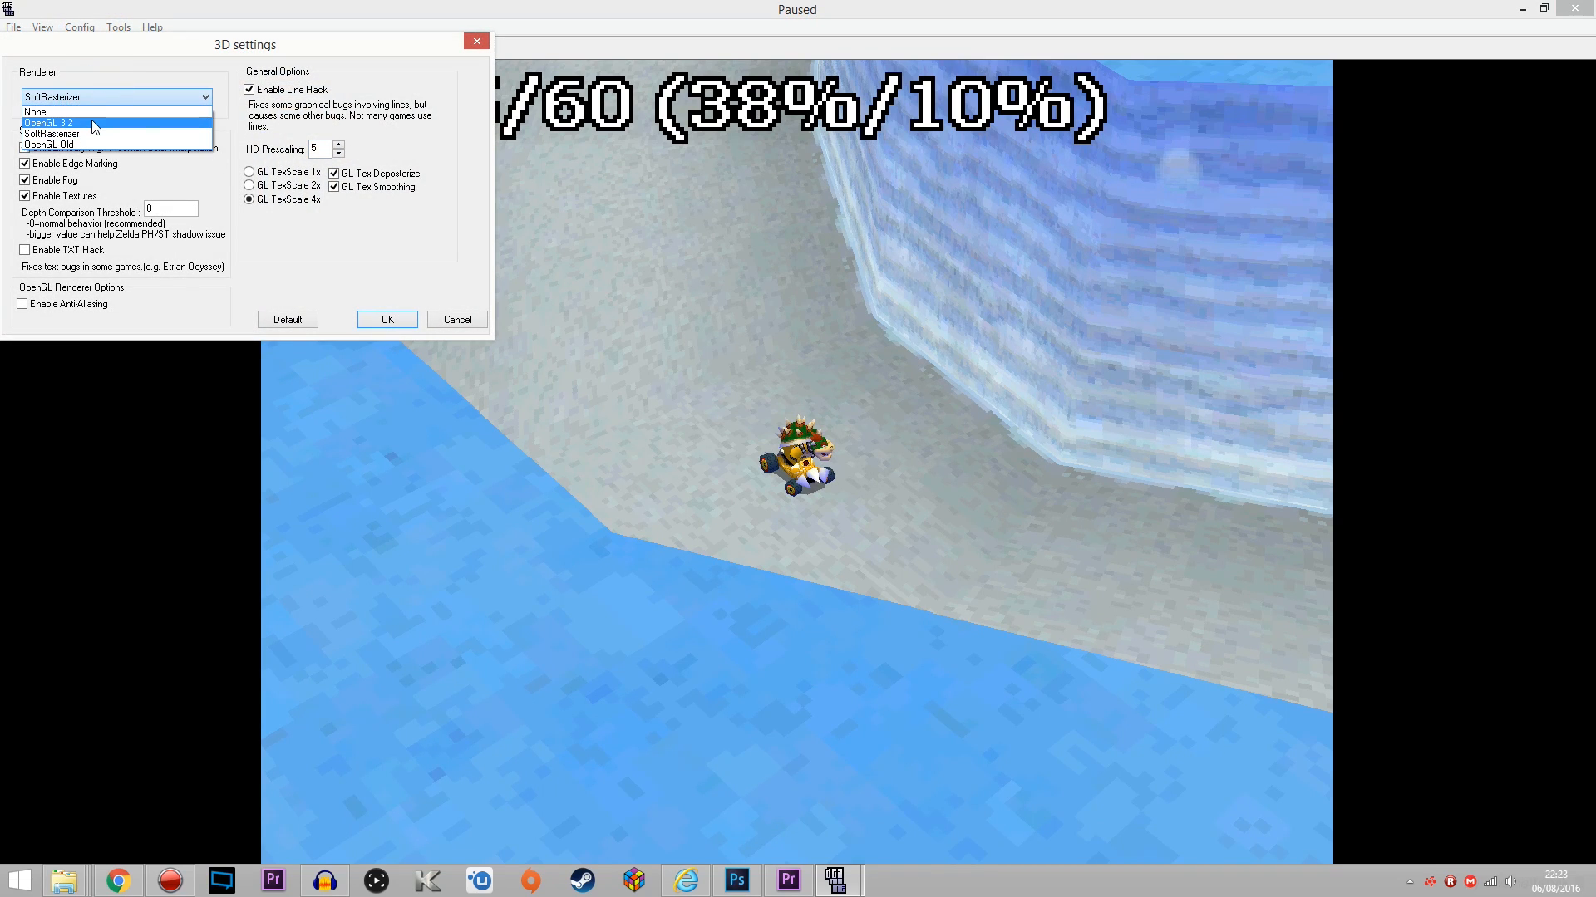
left_click(94, 123)
left_click_drag(164, 49, 188, 135)
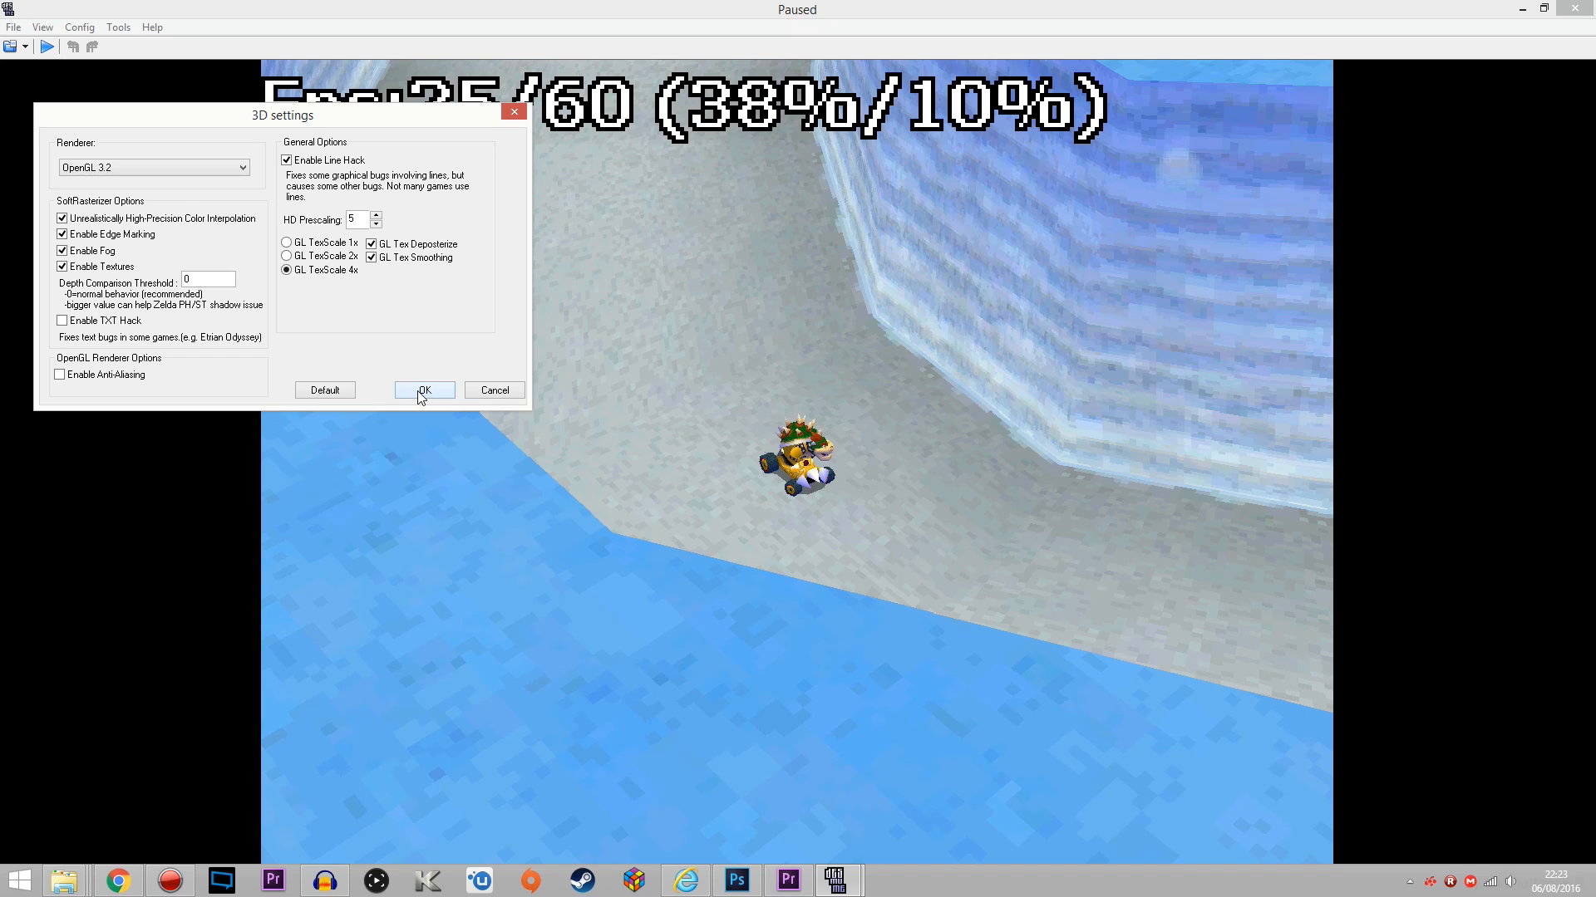
left_click_drag(349, 115, 352, 170)
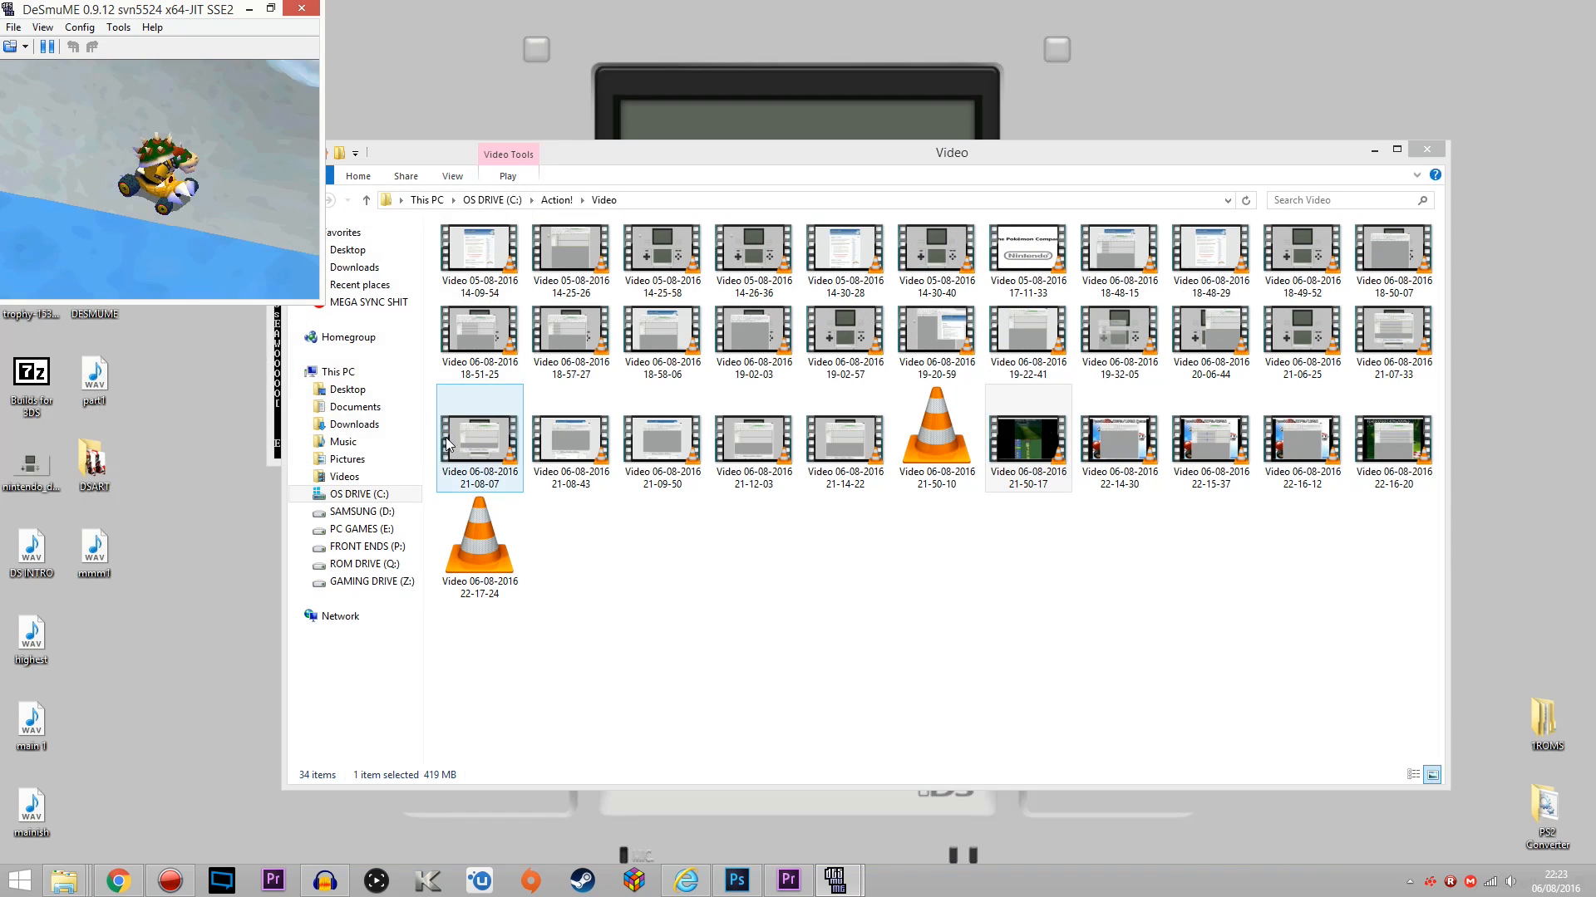
double_click(170, 8)
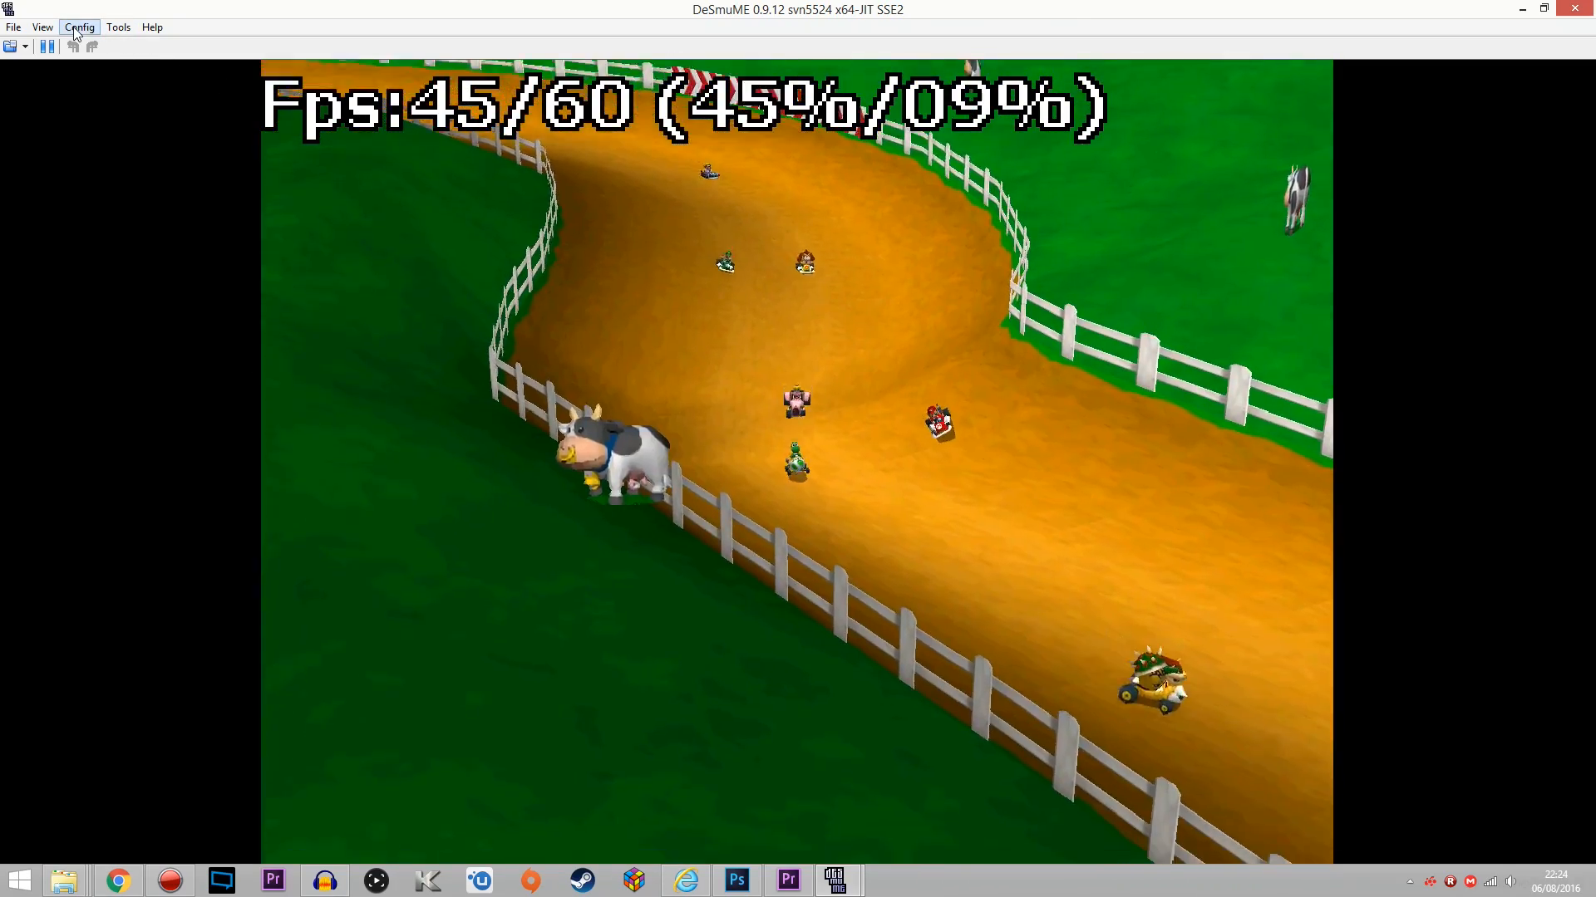
- Set the emulator's frame skip to 4
left_click(76, 30)
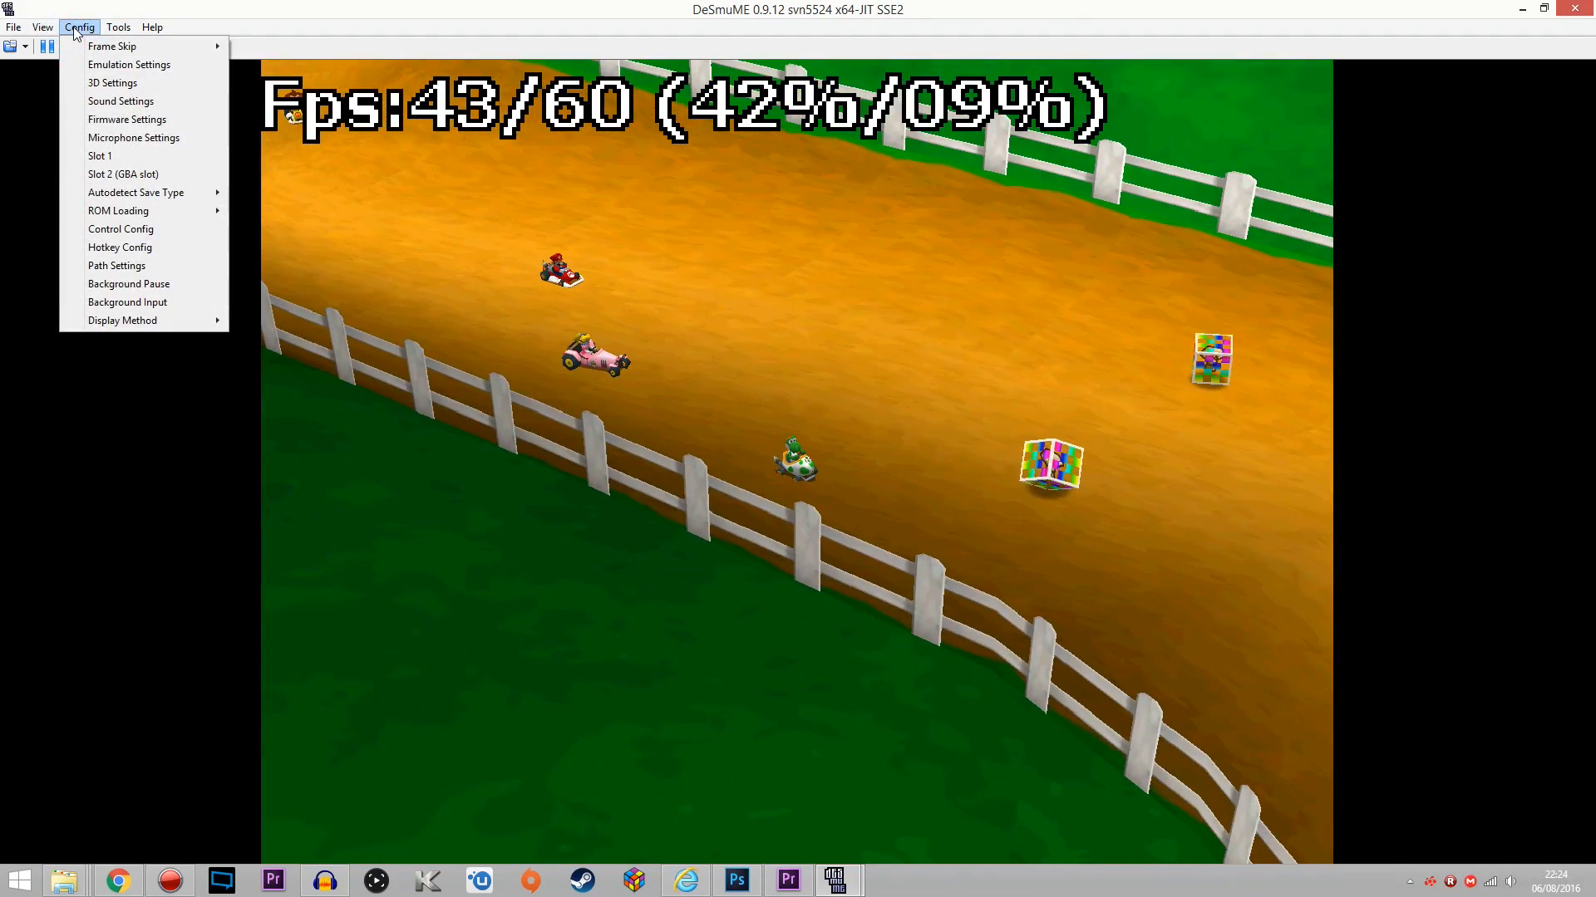
mouse_move(124, 47)
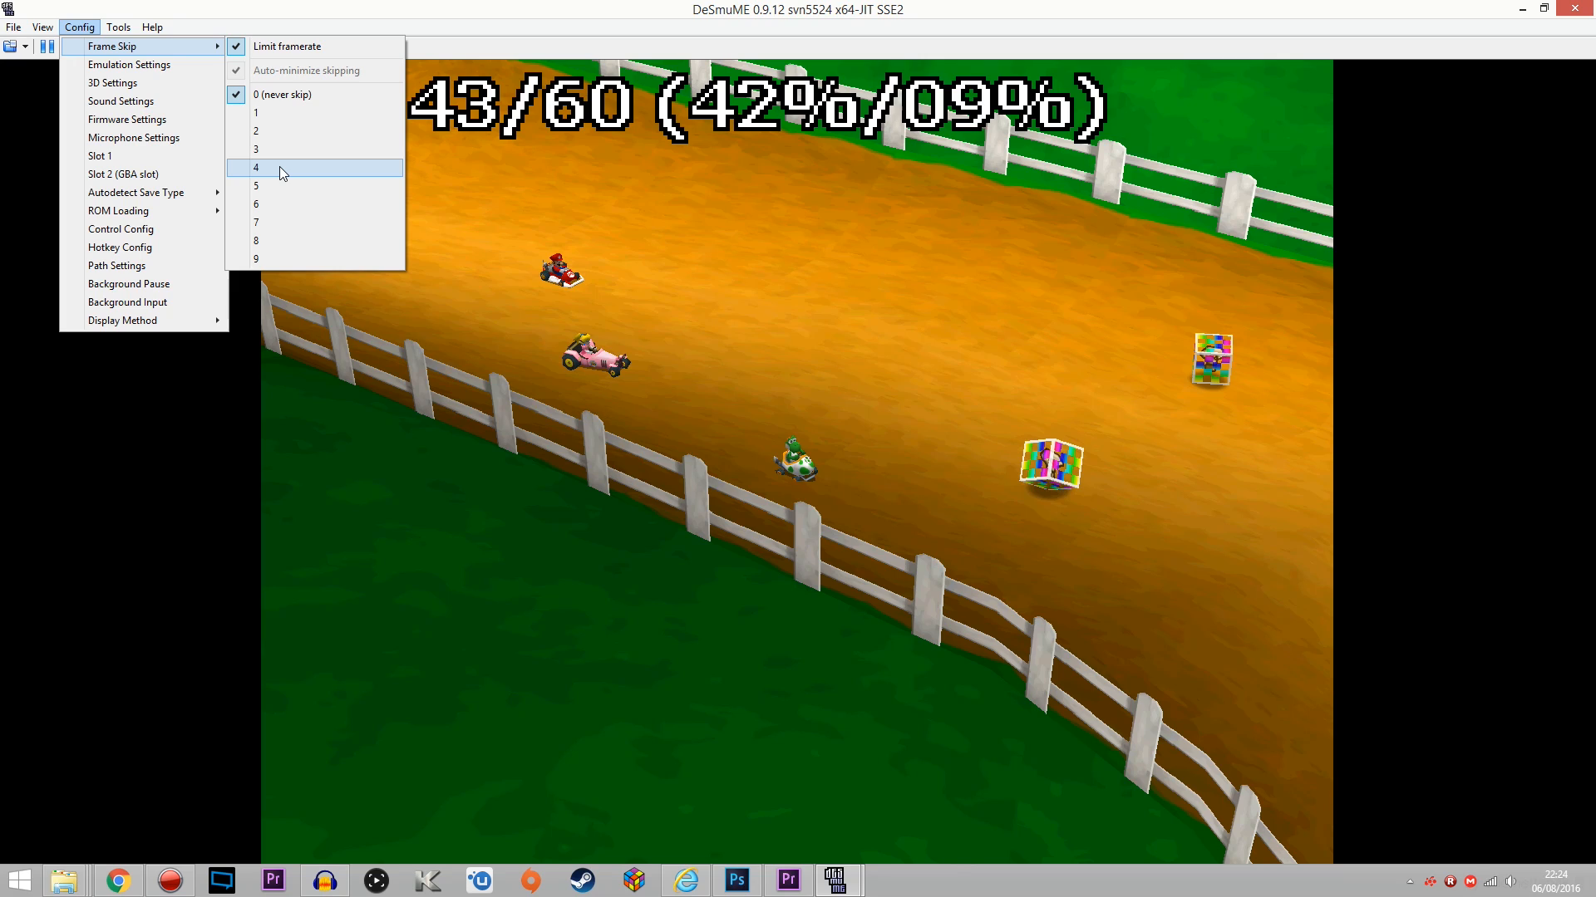
left_click(288, 168)
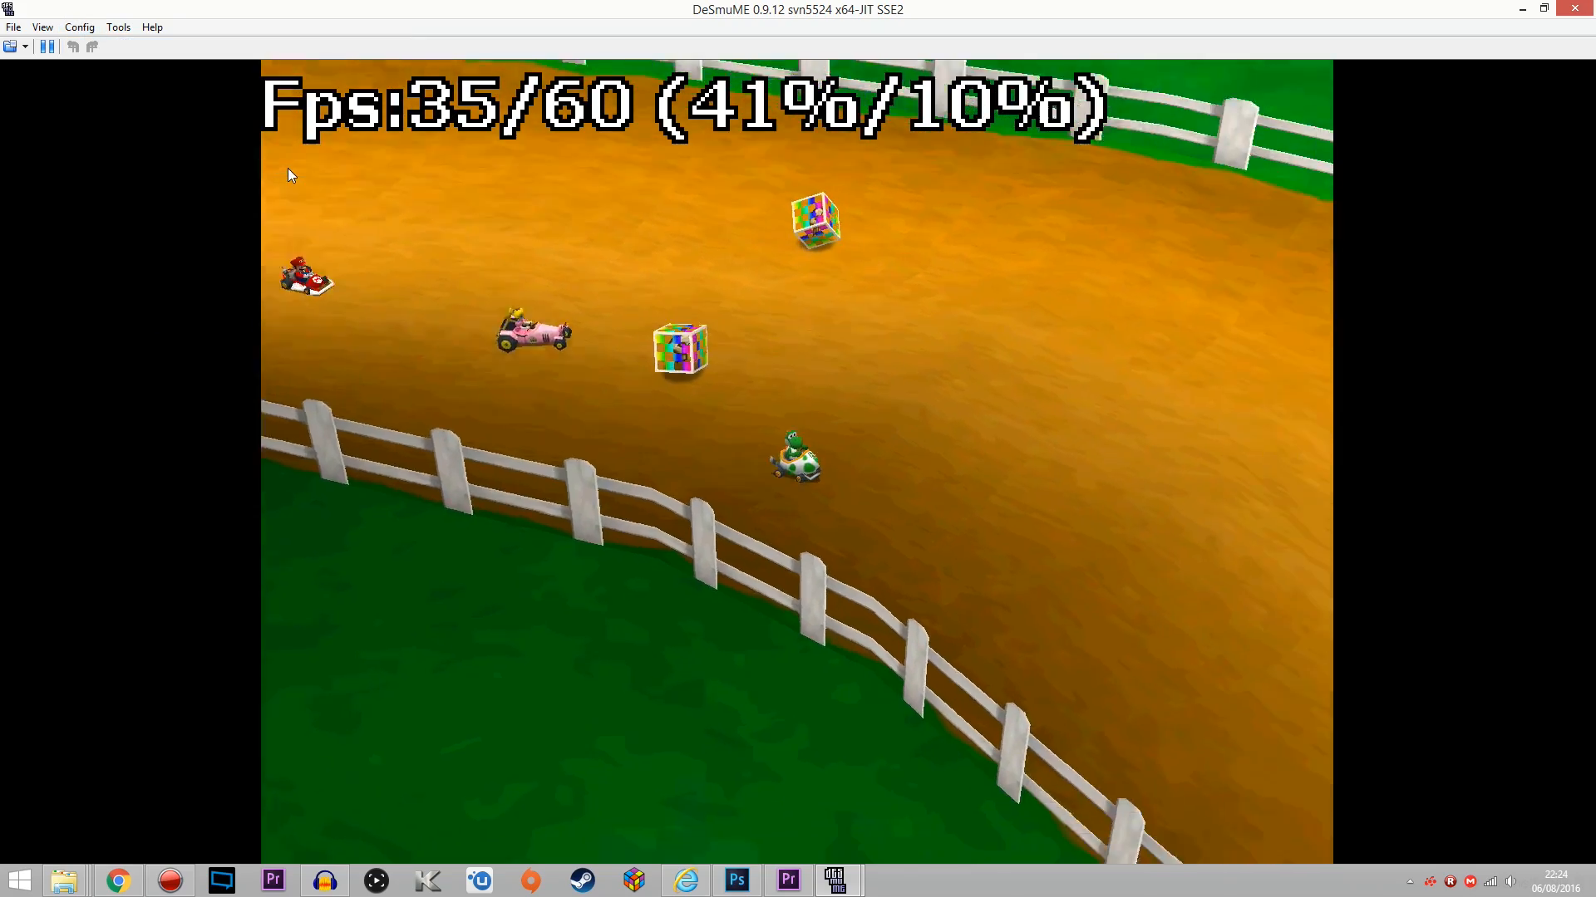